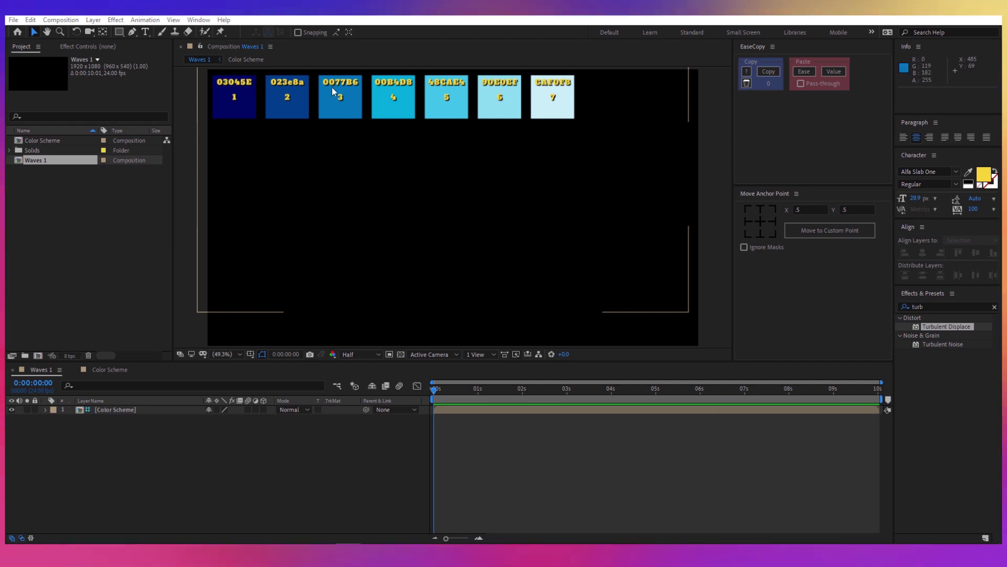
# - Create a composition-sized rectangle shape layer in Waves 1 and place it below the Color Scheme layer
pyautogui.click(227, 383)
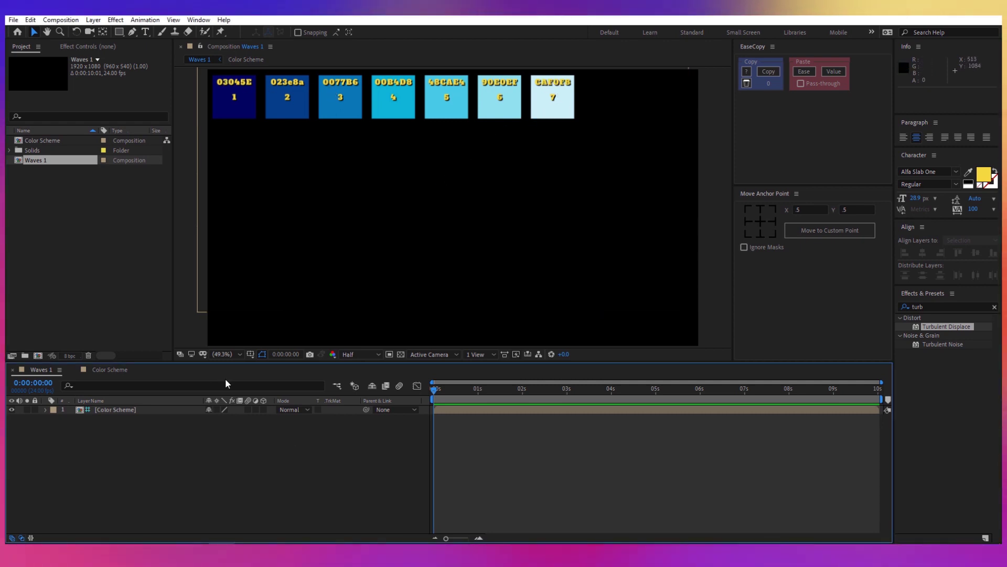
pyautogui.doubleClick(120, 30)
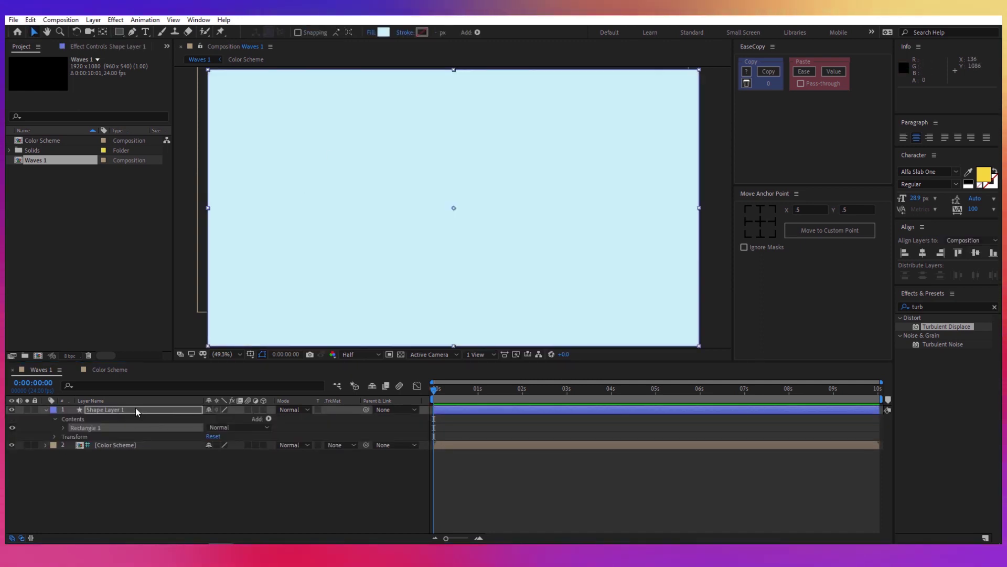
pyautogui.moveTo(135, 407); pyautogui.dragTo(141, 444)
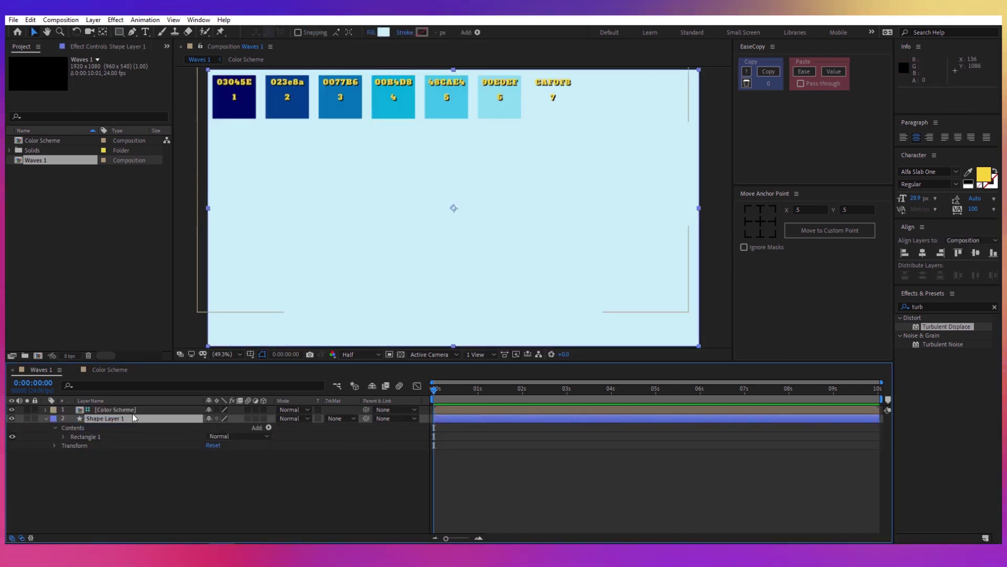
# - Set the rectangle's fill color to 48CAE4 by sampling swatch 5 of the color scheme
pyautogui.click(383, 32)
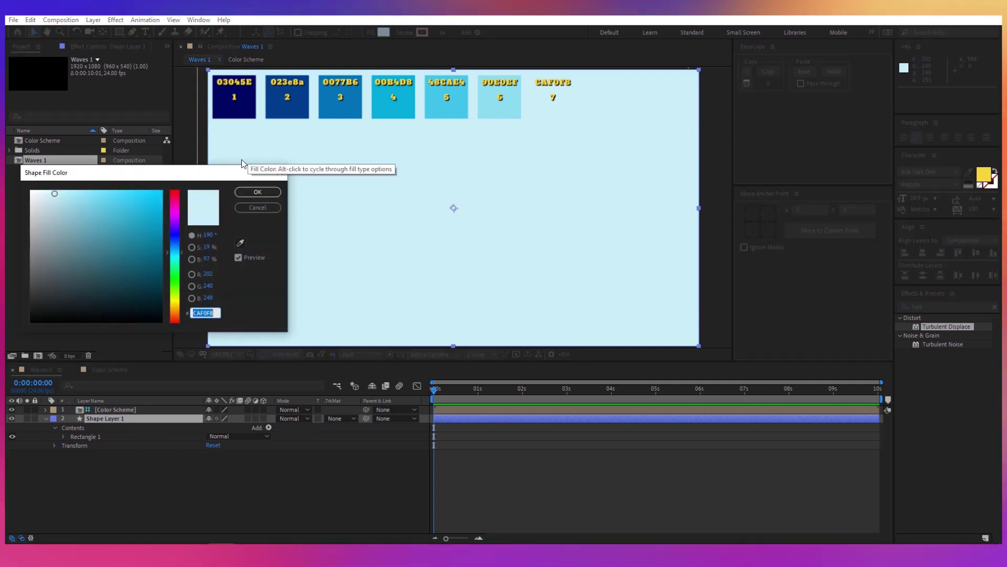
pyautogui.click(240, 242)
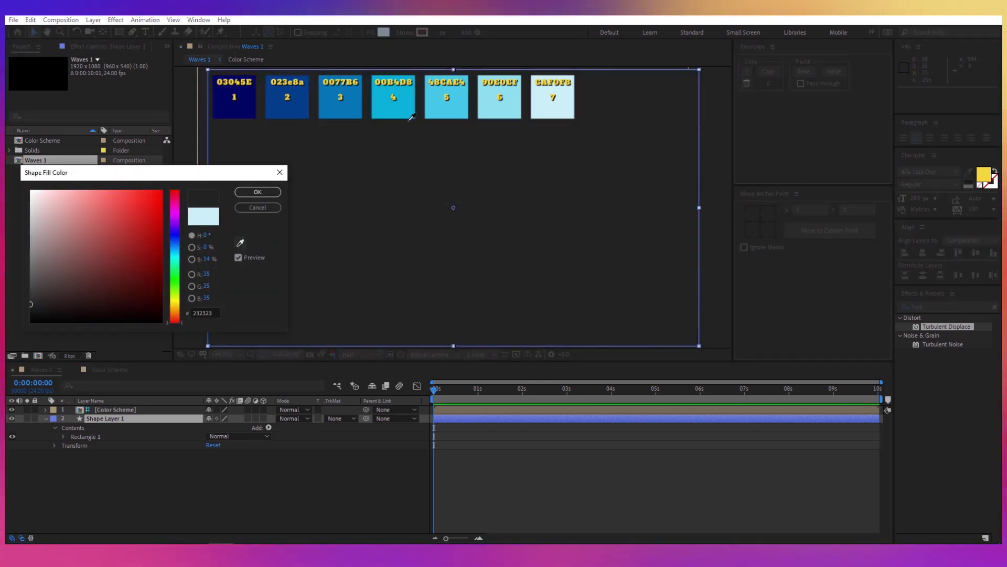
pyautogui.click(447, 99)
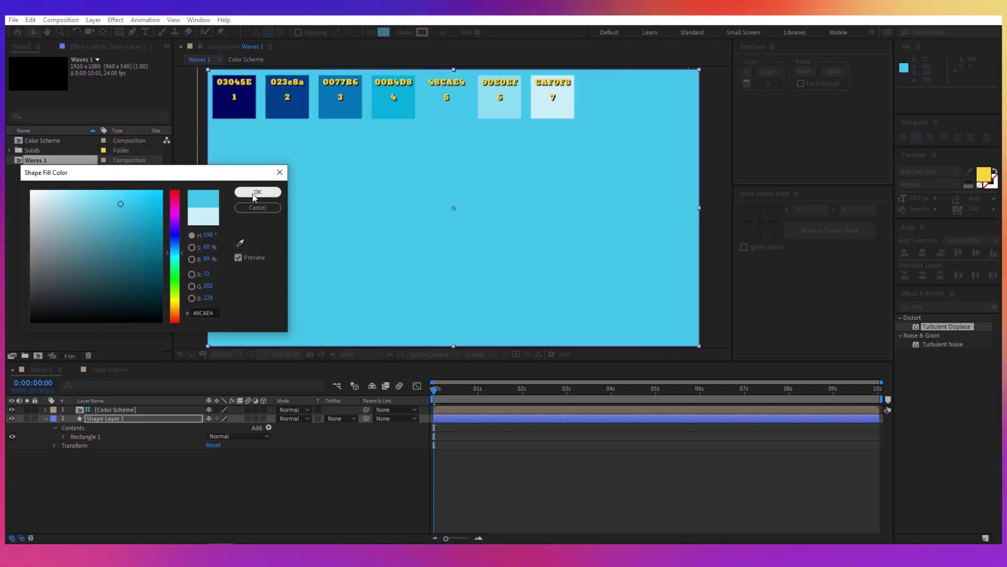
pyautogui.click(273, 194)
# - Draw a rectangular mask on the shape layer that keeps only about the lower third of the frame, extending past its sides and bottom
pyautogui.scroll(-2, 225, 200)
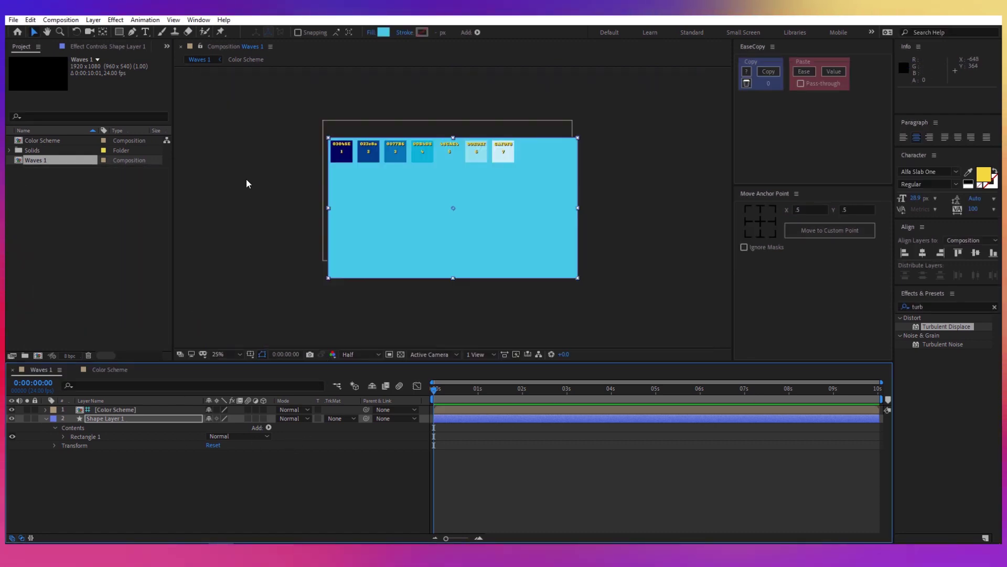
pyautogui.click(119, 32)
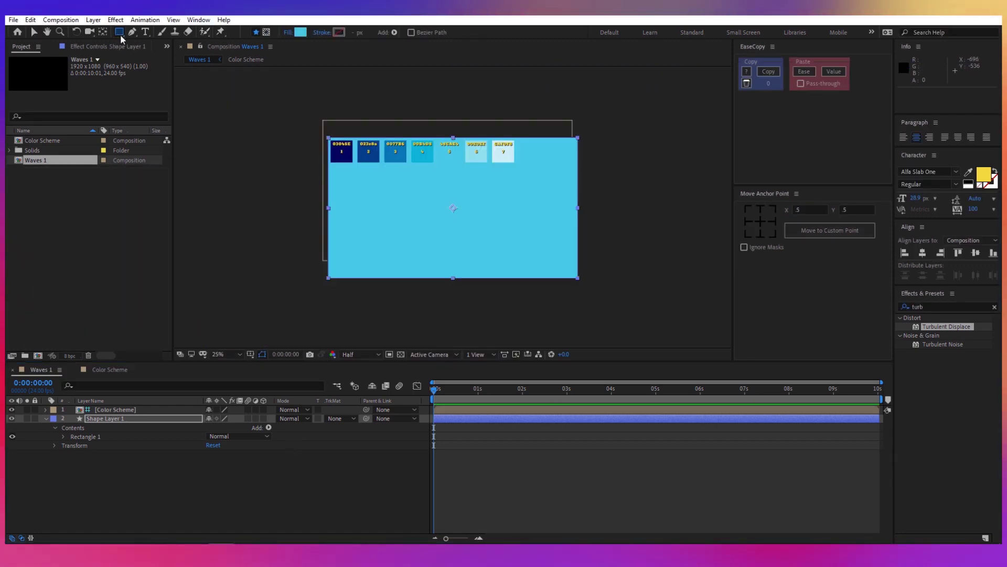
pyautogui.click(267, 32)
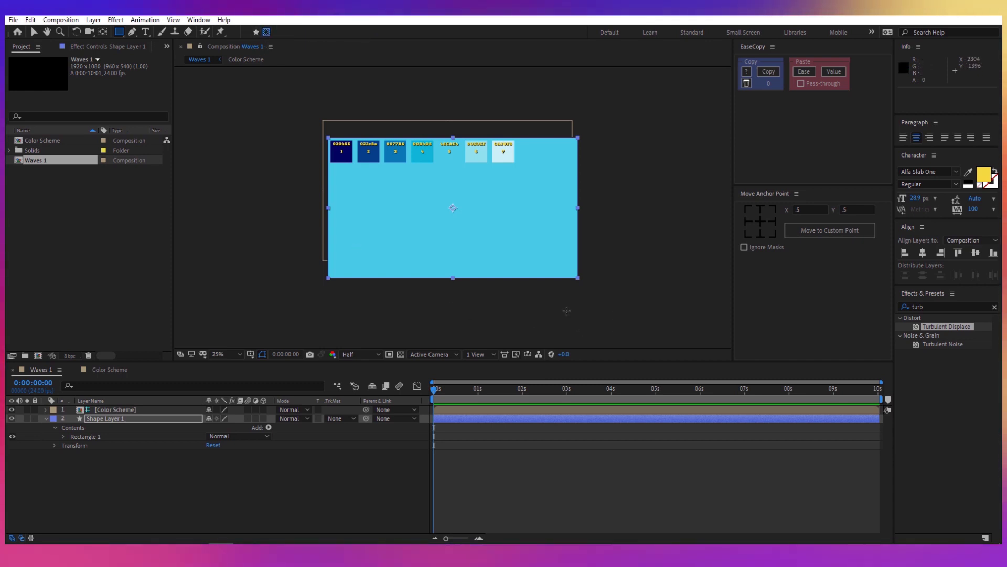
pyautogui.moveTo(627, 318); pyautogui.dragTo(283, 224)
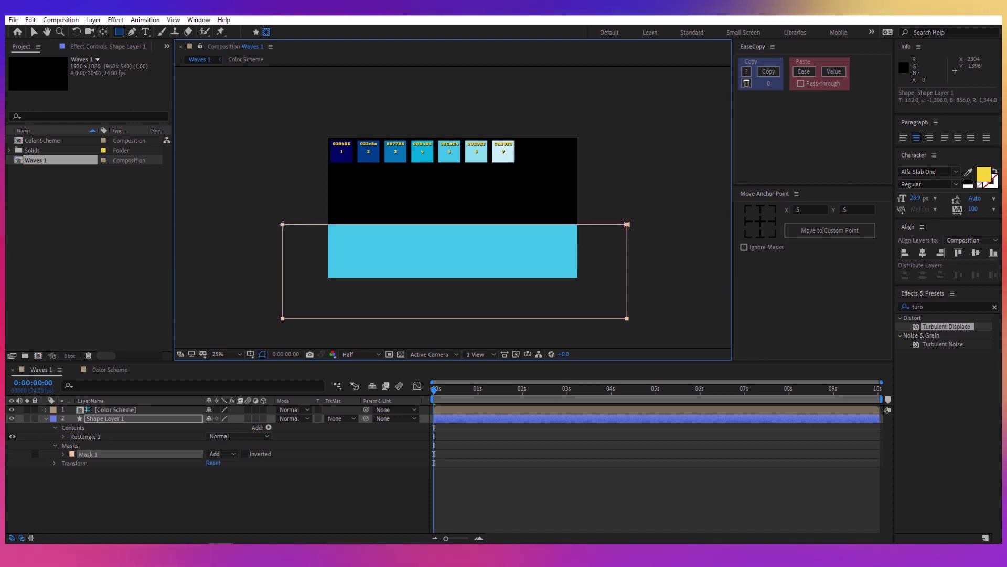
pyautogui.press('.')
pyautogui.press('.')
pyautogui.moveTo(320, 254); pyautogui.dragTo(321, 230)
# - Rename the masked shape layer as Wave 1
pyautogui.rightClick(156, 417)
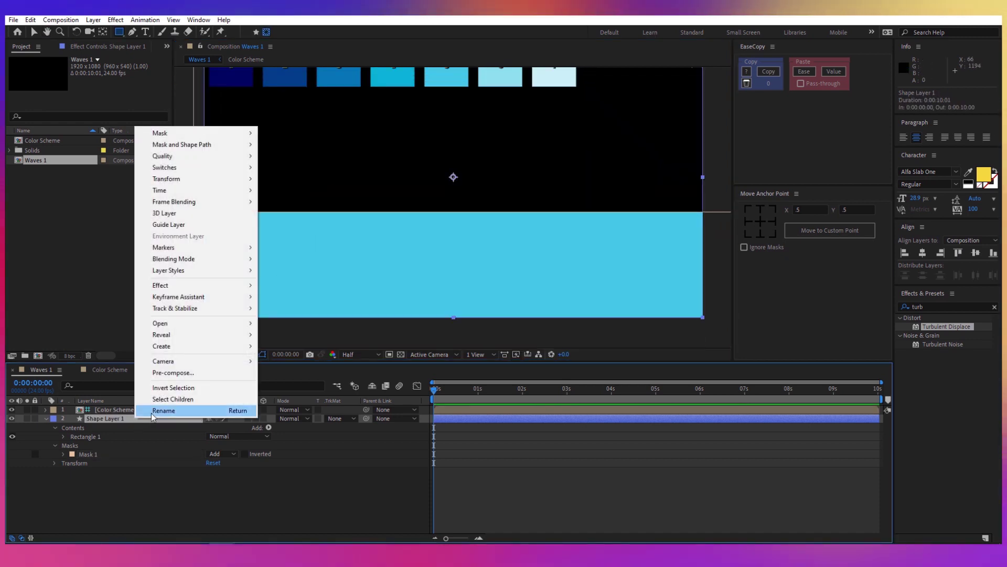
pyautogui.click(158, 410)
pyautogui.write('Wave 1')
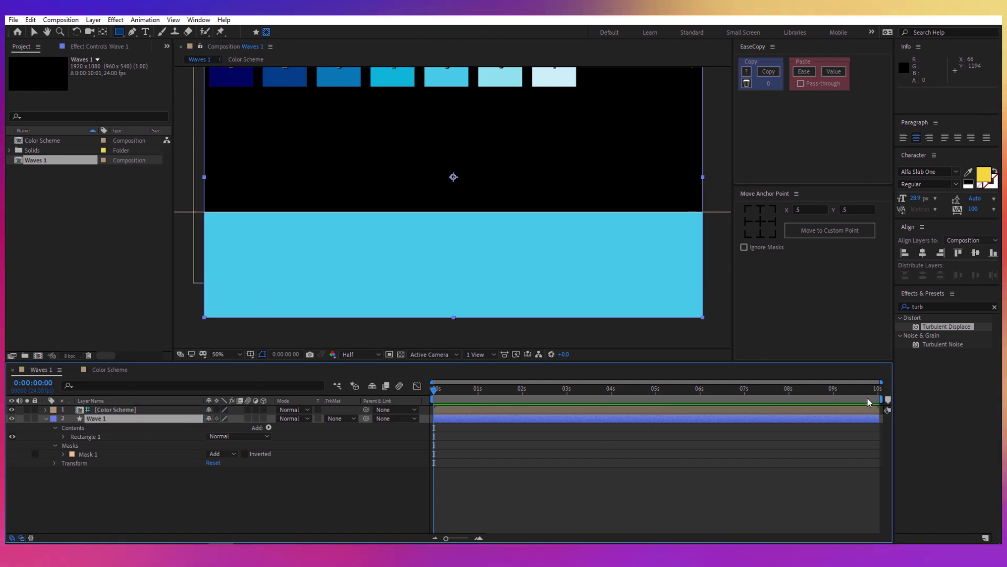
# - Search the effects for "wave wa" and apply Wave Warp to the Wave 1 layer
pyautogui.click(926, 303)
pyautogui.press('BackSpace')
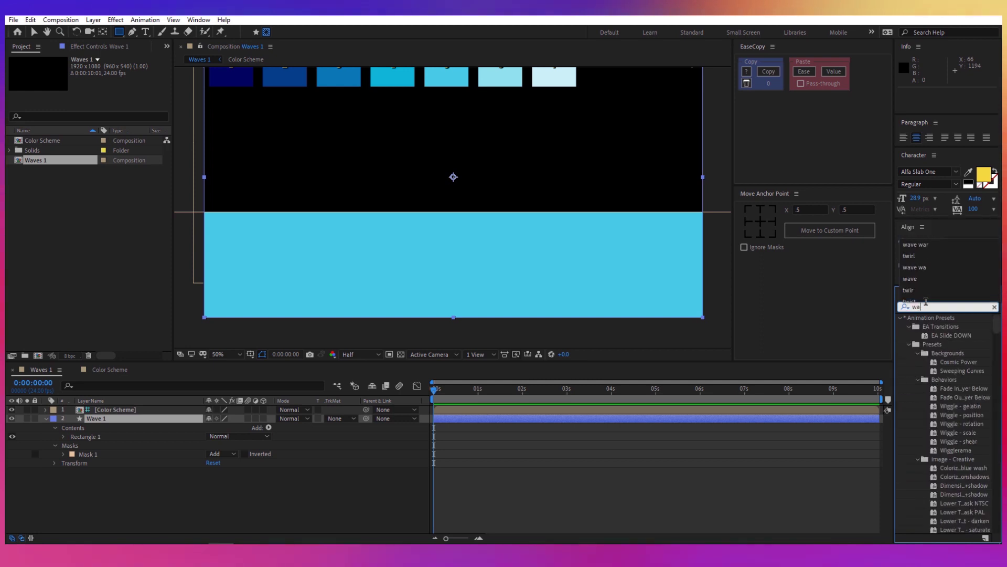
pyautogui.write('wave wa')
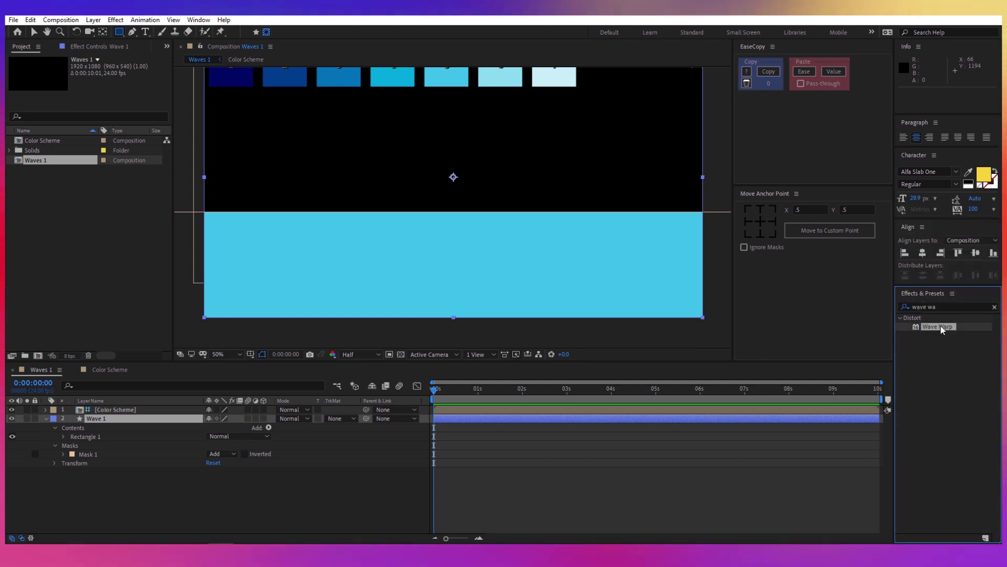
pyautogui.doubleClick(937, 327)
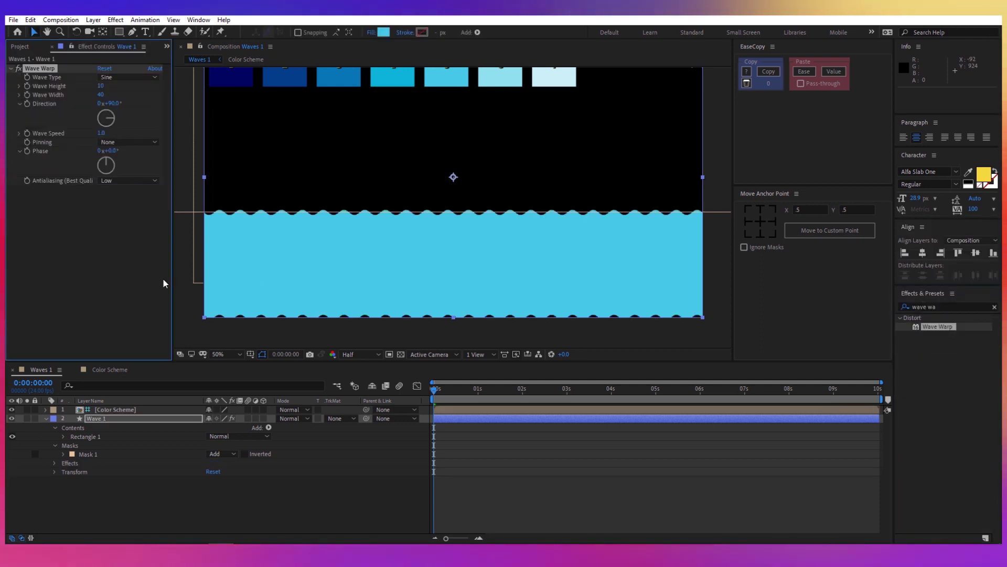
# - Set the Wave Warp effect's wave height to 15 and wave width to 105
pyautogui.click(101, 86)
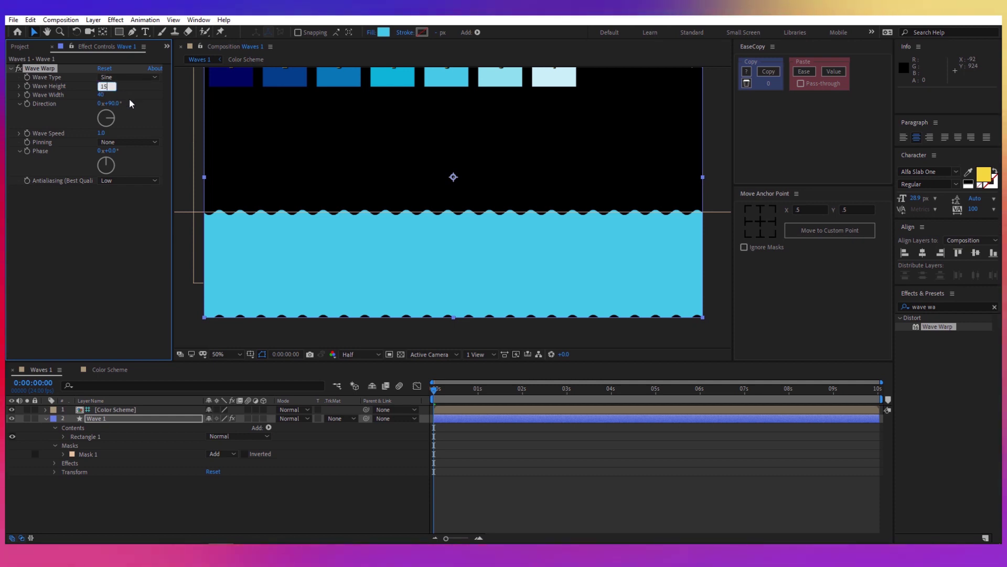
pyautogui.press('Return')
pyautogui.click(101, 95)
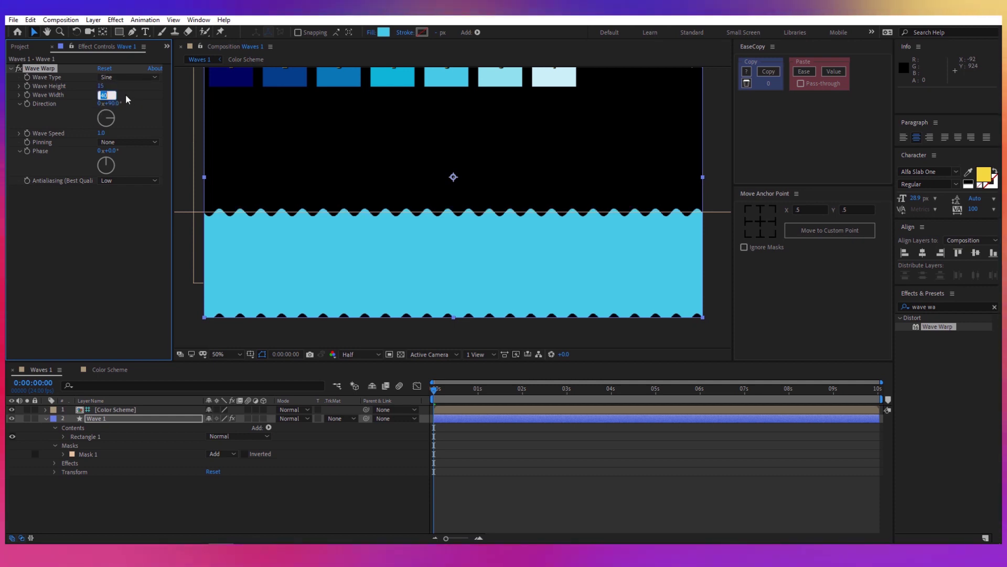
pyautogui.write('105')
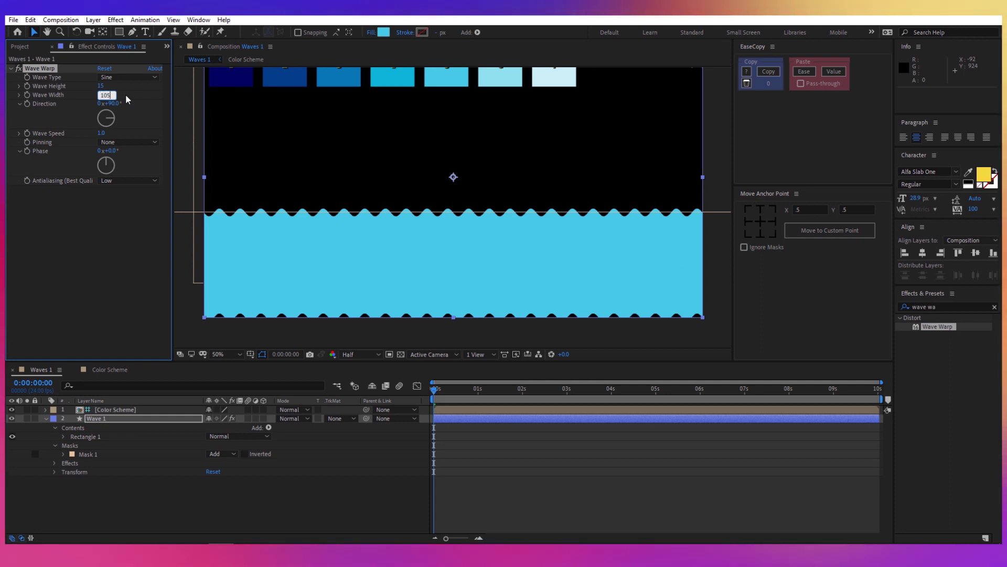
pyautogui.press('Return')
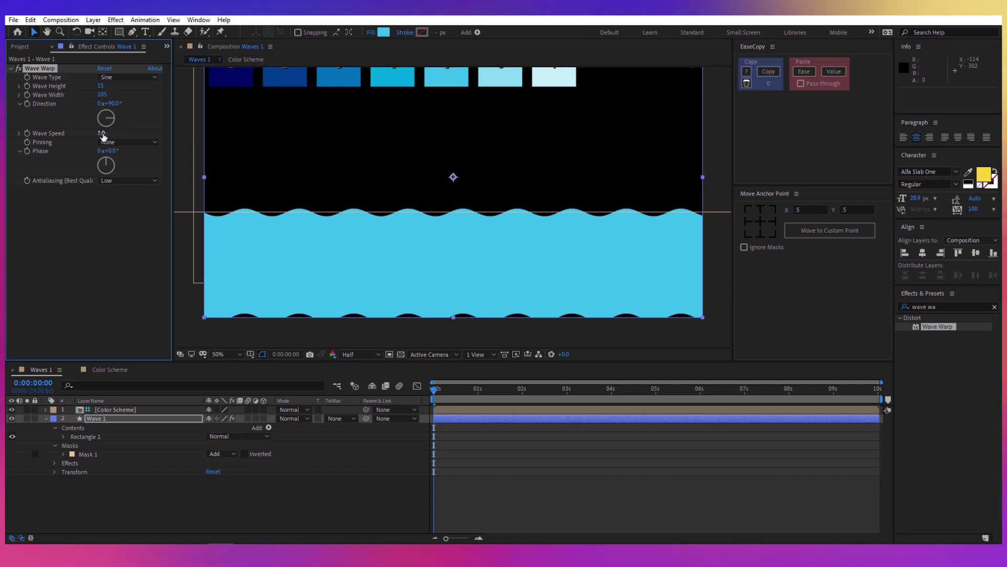
# - Set the Wave Warp's wave speed to 0 and its pinning to Bottom Edge
pyautogui.click(134, 167)
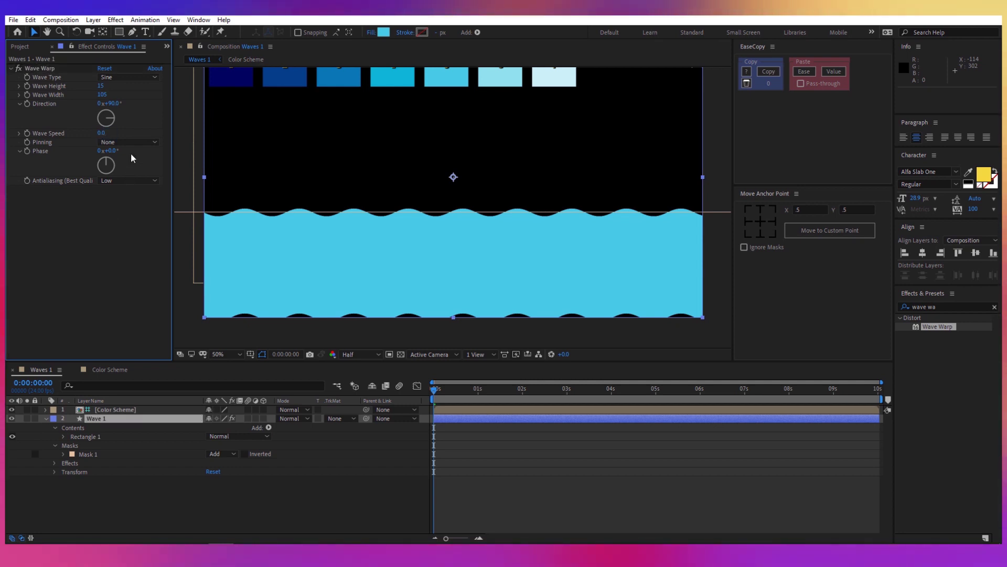
pyautogui.click(121, 140)
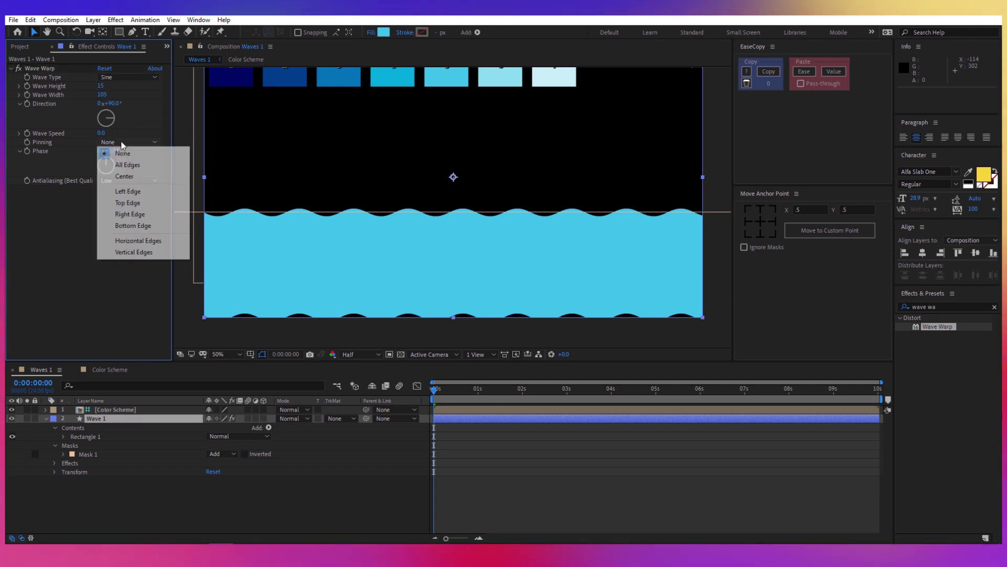
pyautogui.click(152, 225)
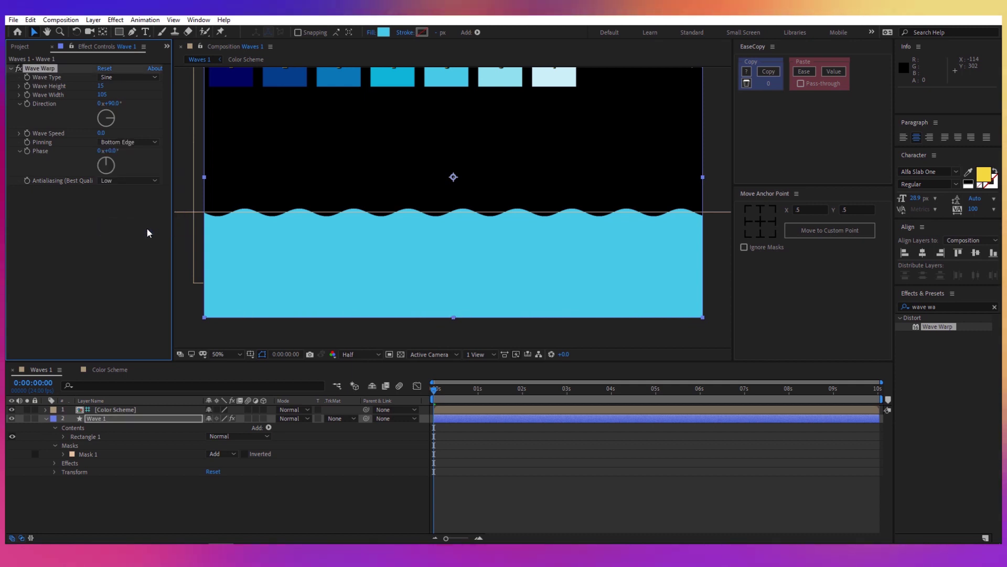
pyautogui.click(109, 198)
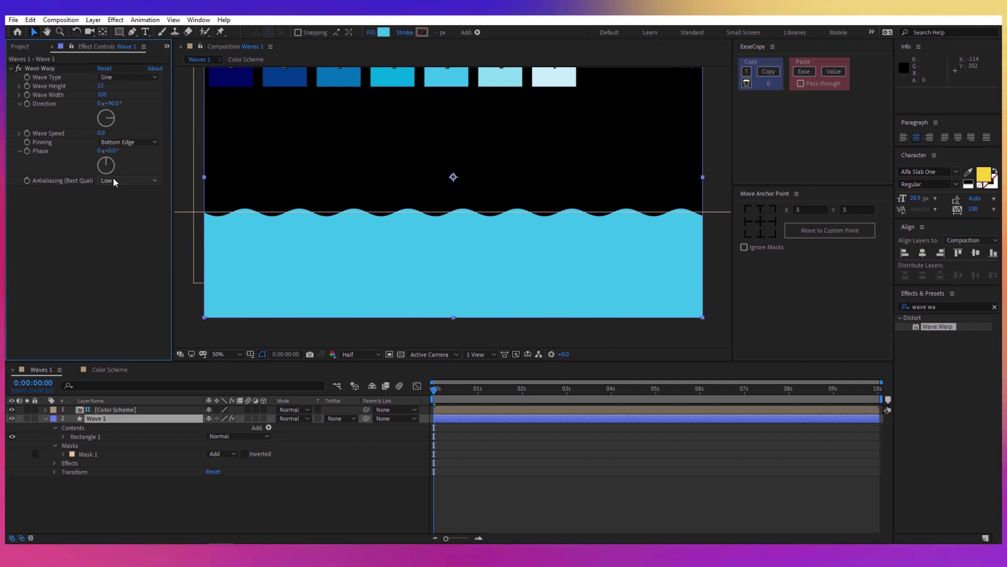
# - Set the Wave Warp's antialiasing quality to High
pyautogui.click(113, 180)
pyautogui.click(138, 217)
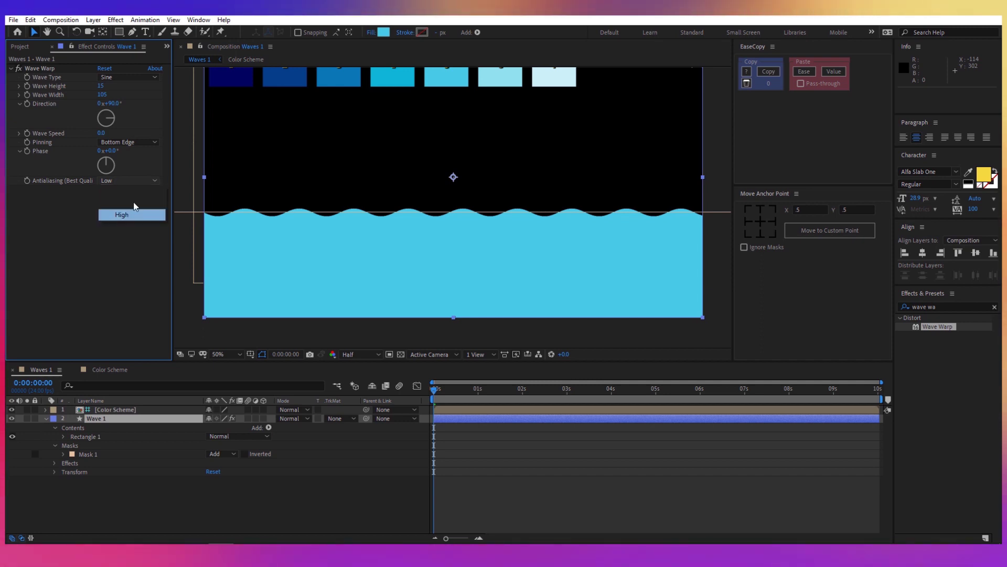
pyautogui.click(126, 181)
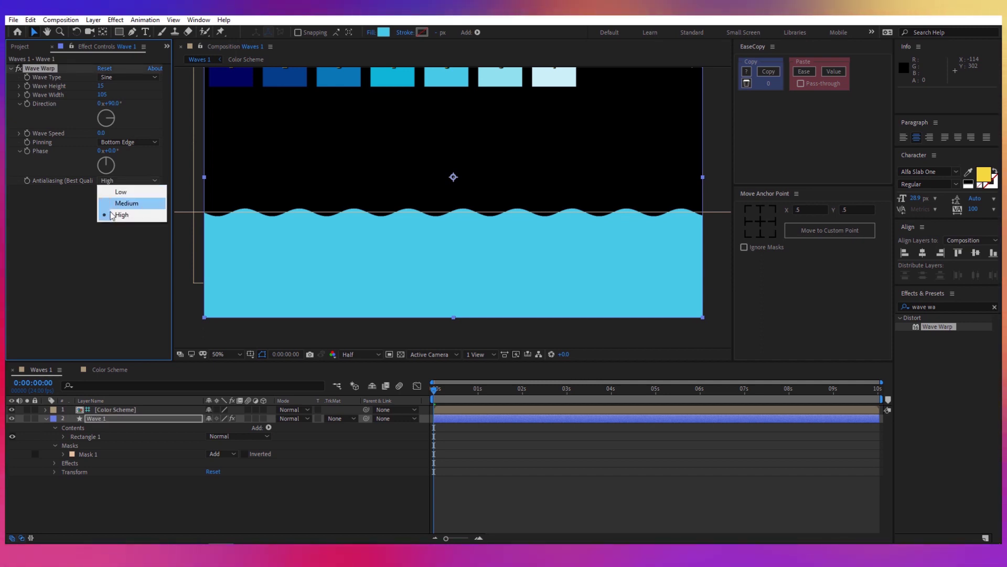
pyautogui.click(76, 222)
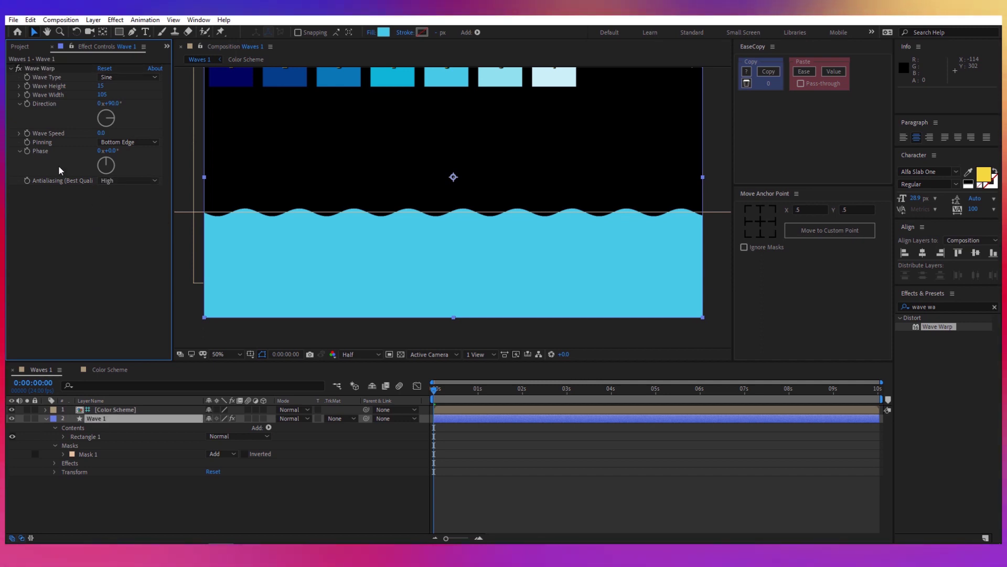
# - Add a keyframe to the Wave Warp's Phase at the first frame and give Phase the expression time*200
pyautogui.click(27, 151)
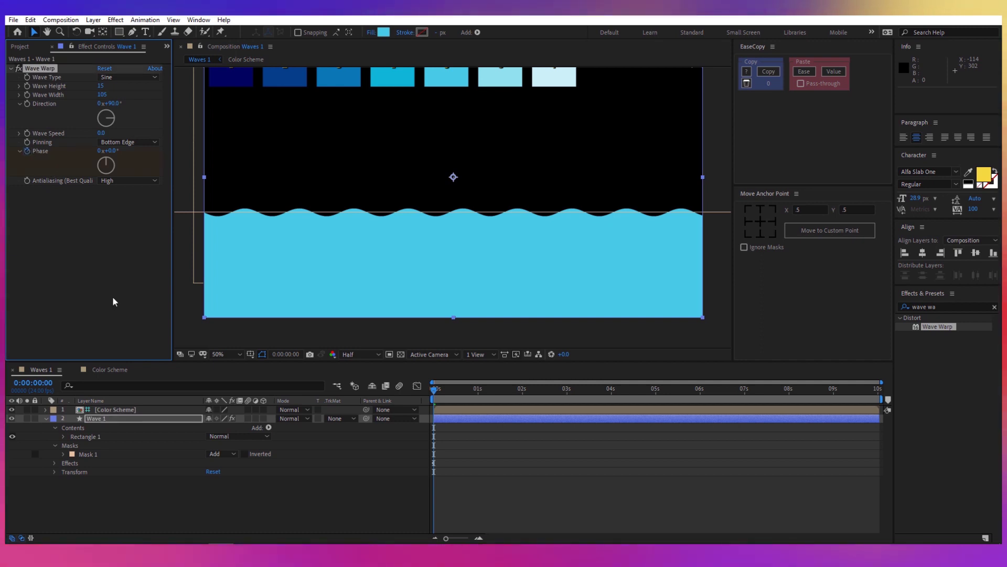
pyautogui.click(127, 422)
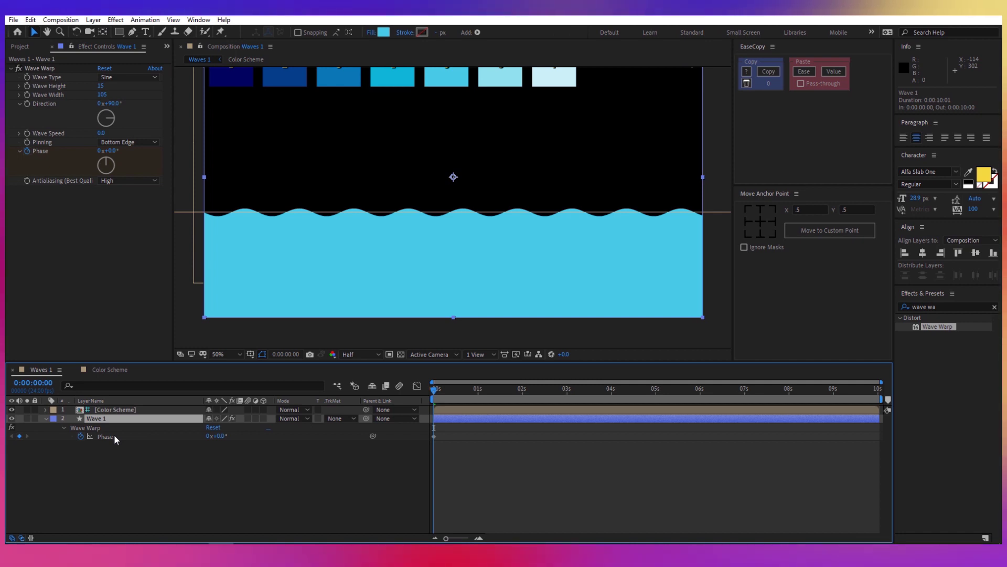
pyautogui.click(114, 436)
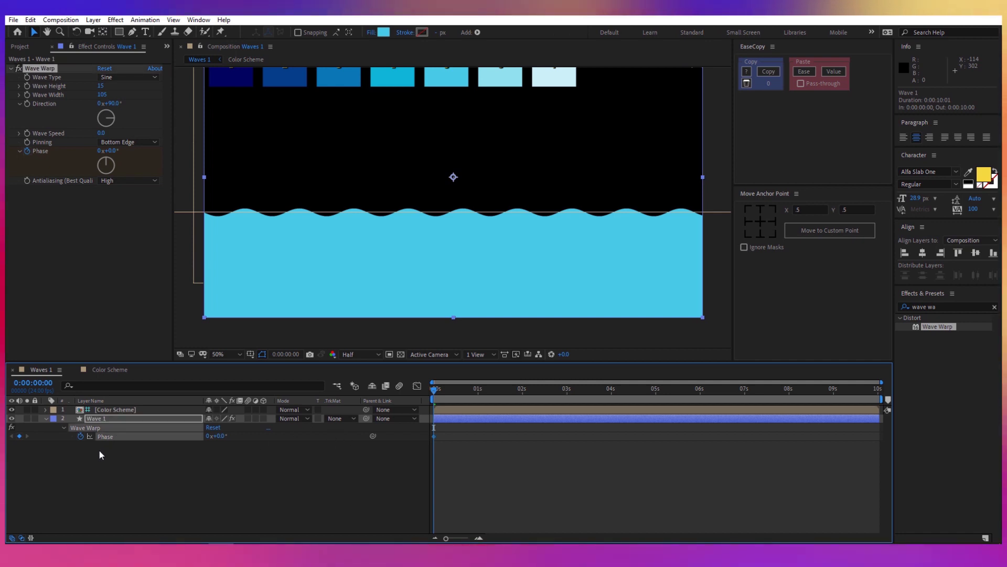
pyautogui.keyDown('alt'); pyautogui.click(81, 437); pyautogui.keyUp('alt')
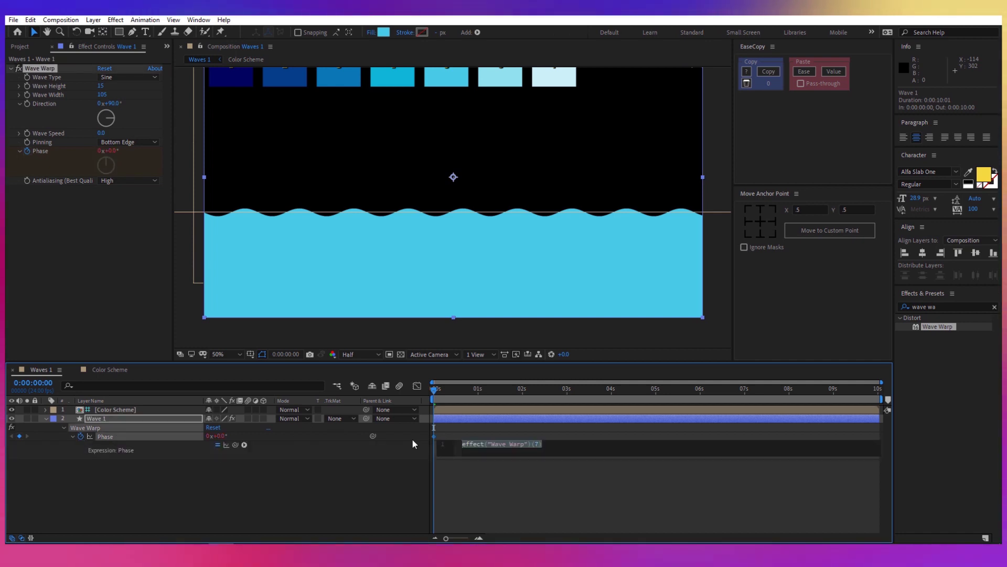
pyautogui.write('t')
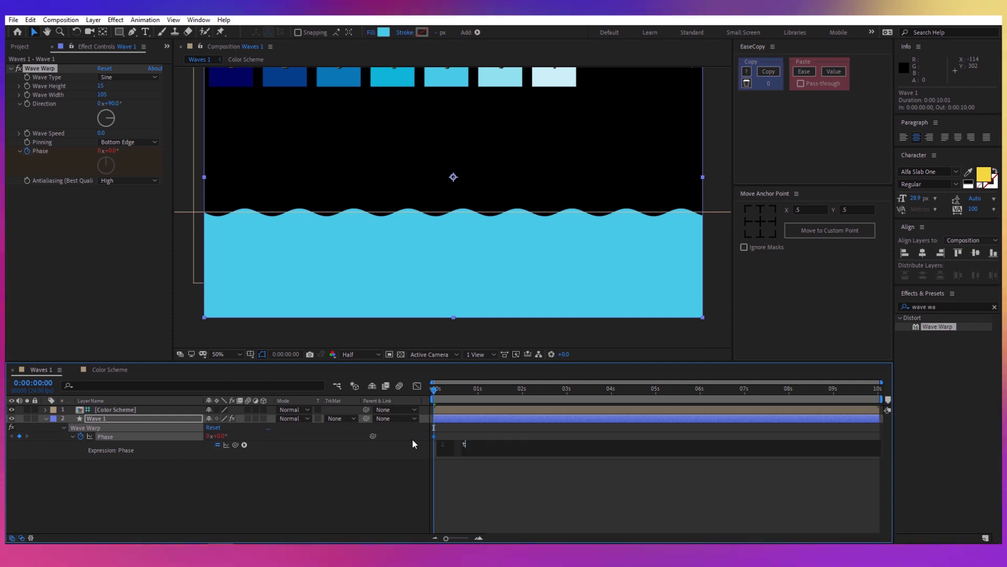
pyautogui.write('ime*200')
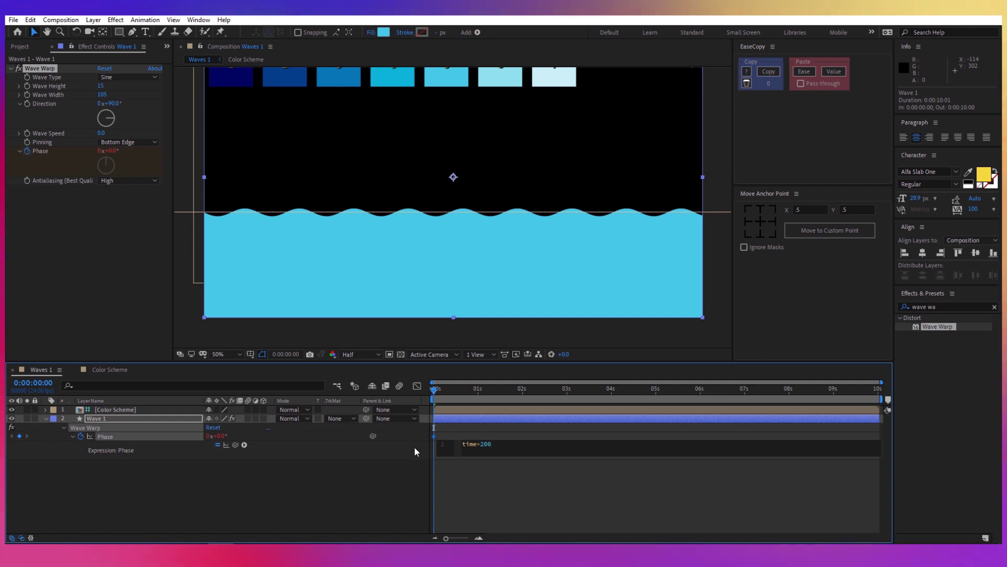
# - Check the wave motion along the timeline, return to the first frame, and collapse and select the Wave 1 layer
pyautogui.moveTo(445, 392); pyautogui.dragTo(342, 389)
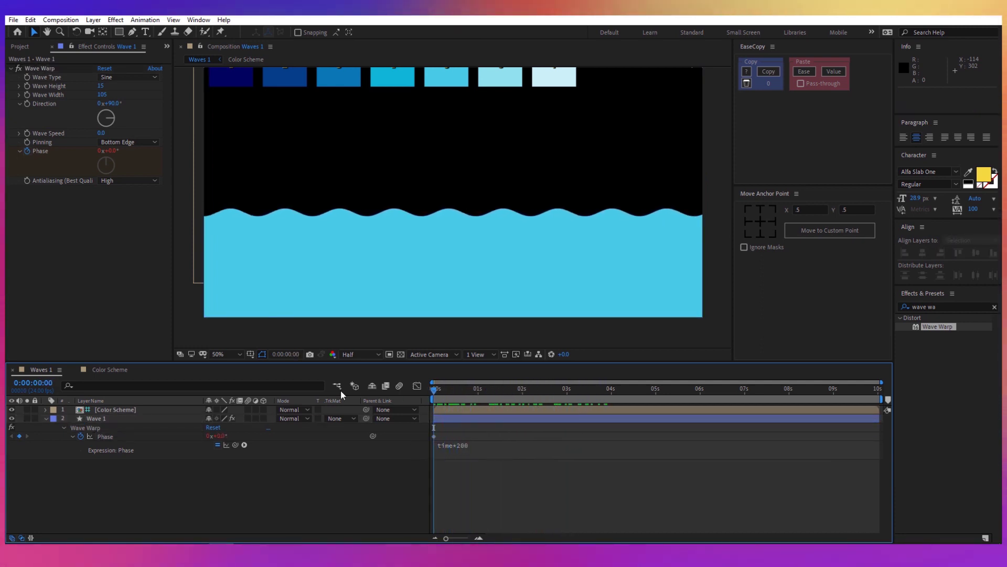
pyautogui.click(46, 419)
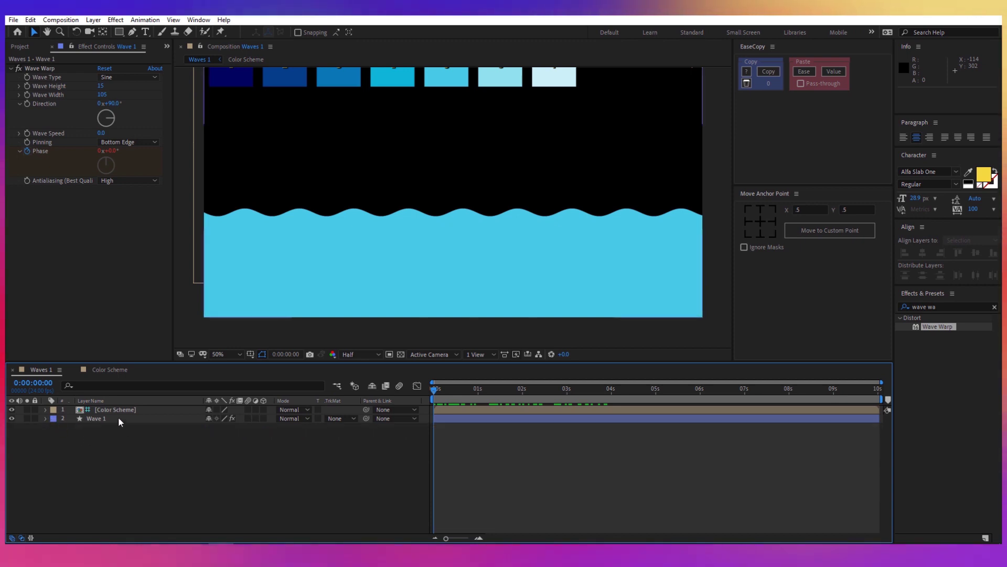
pyautogui.click(118, 418)
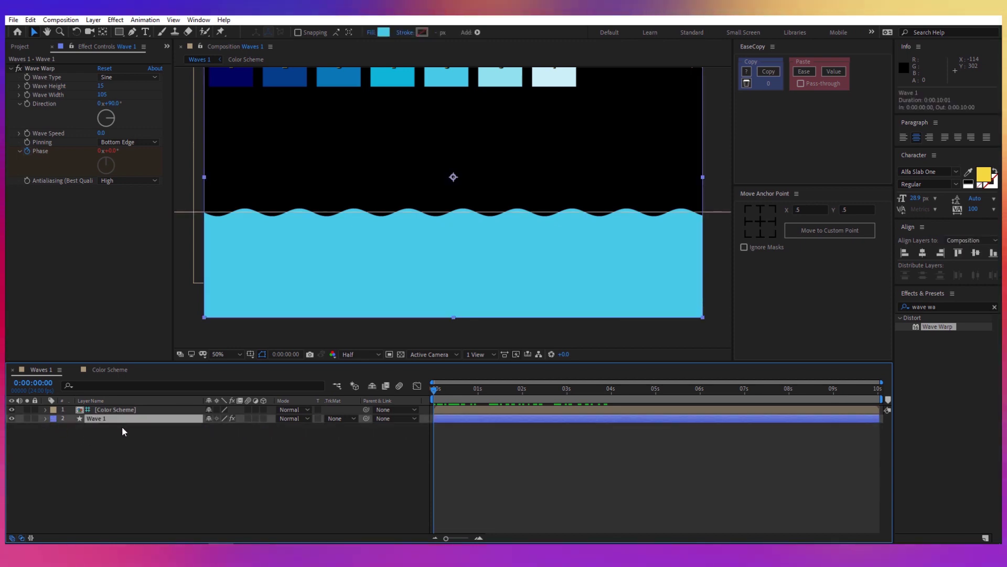
# - Duplicate the Wave 1 layer and fill the copy with blue 0077B6 sampled from swatch 3
pyautogui.hotkey('ctrl', 'd')
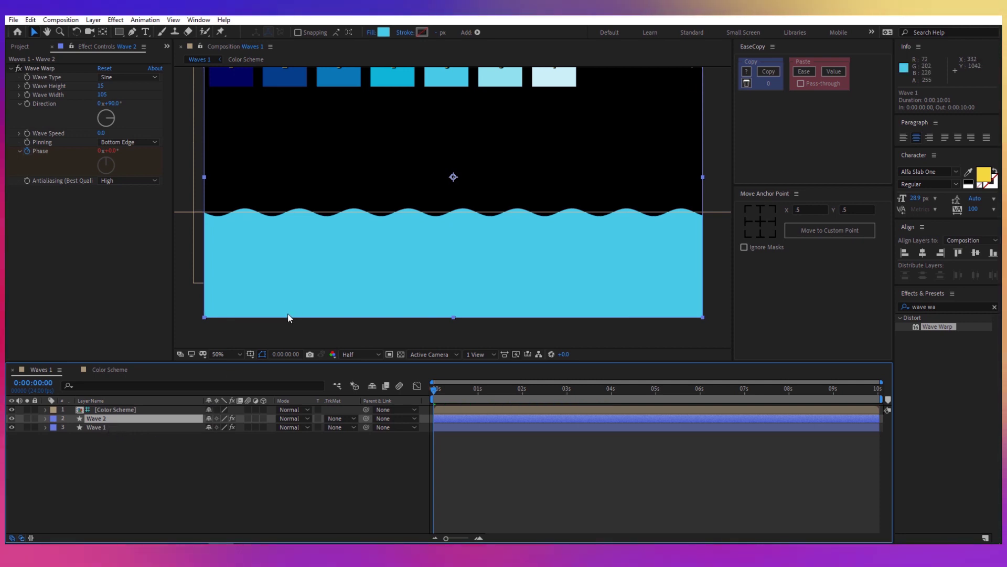
pyautogui.click(383, 32)
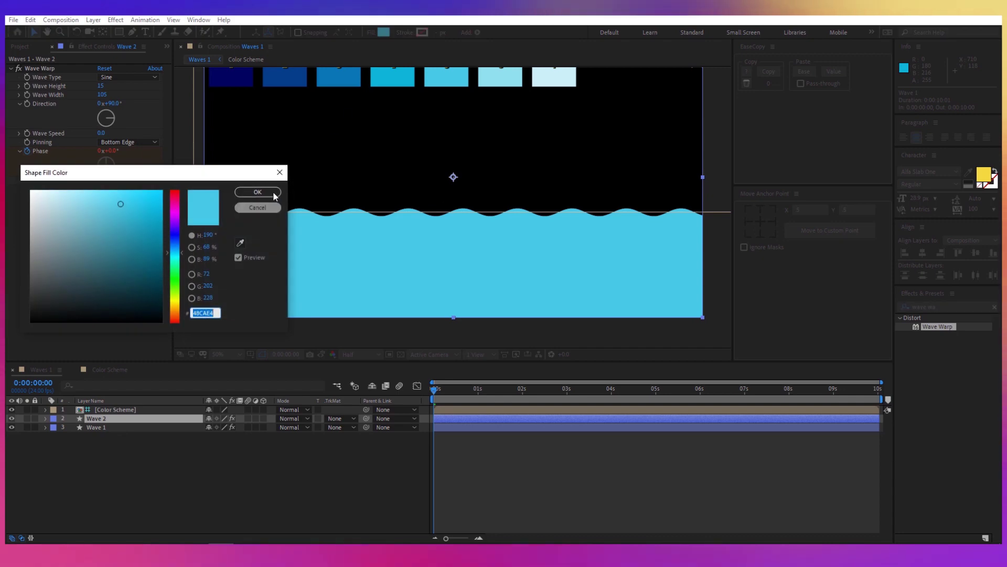
pyautogui.press('Return')
pyautogui.moveTo(393, 186); pyautogui.dragTo(399, 238)
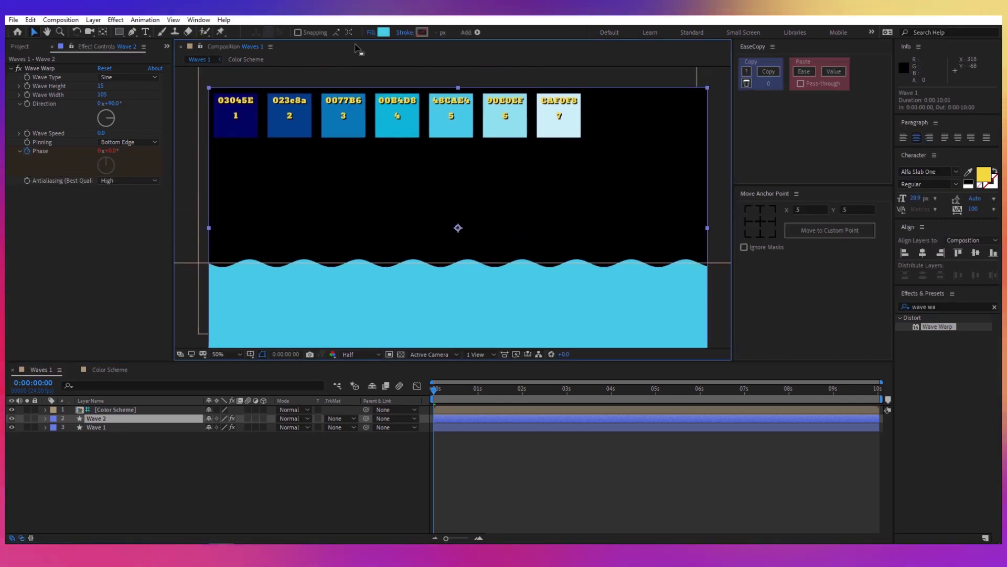
pyautogui.click(384, 32)
pyautogui.click(242, 244)
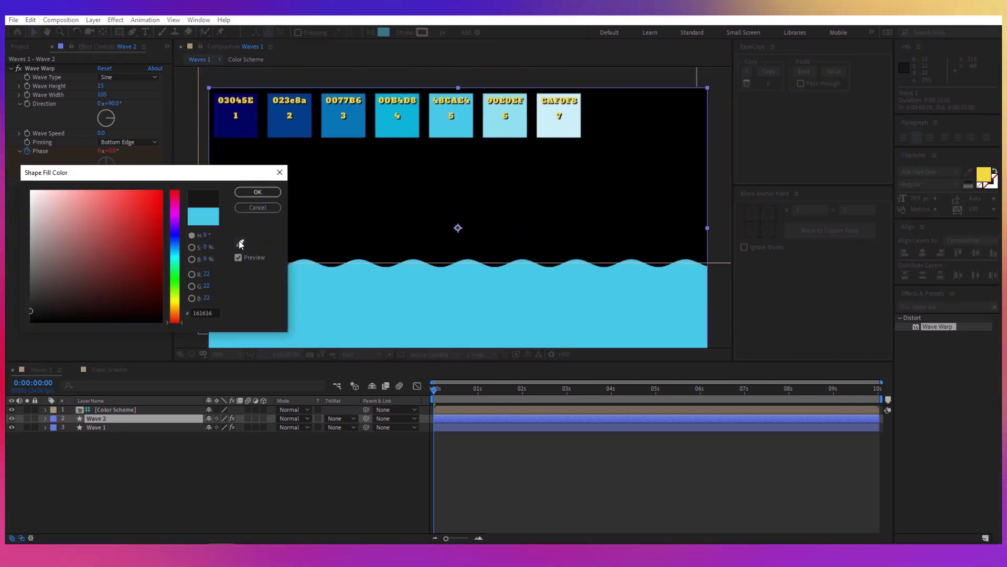
pyautogui.click(344, 116)
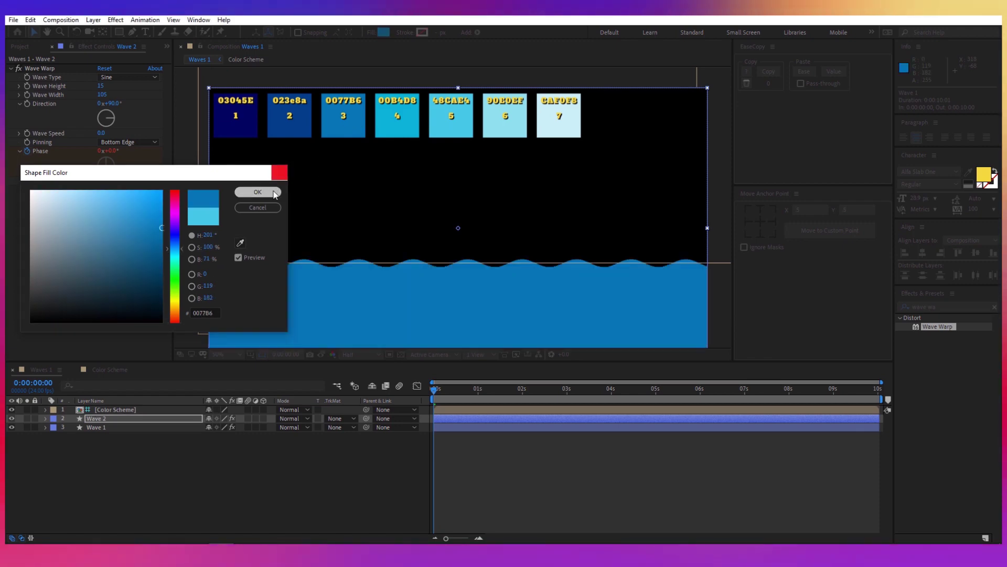
pyautogui.click(257, 192)
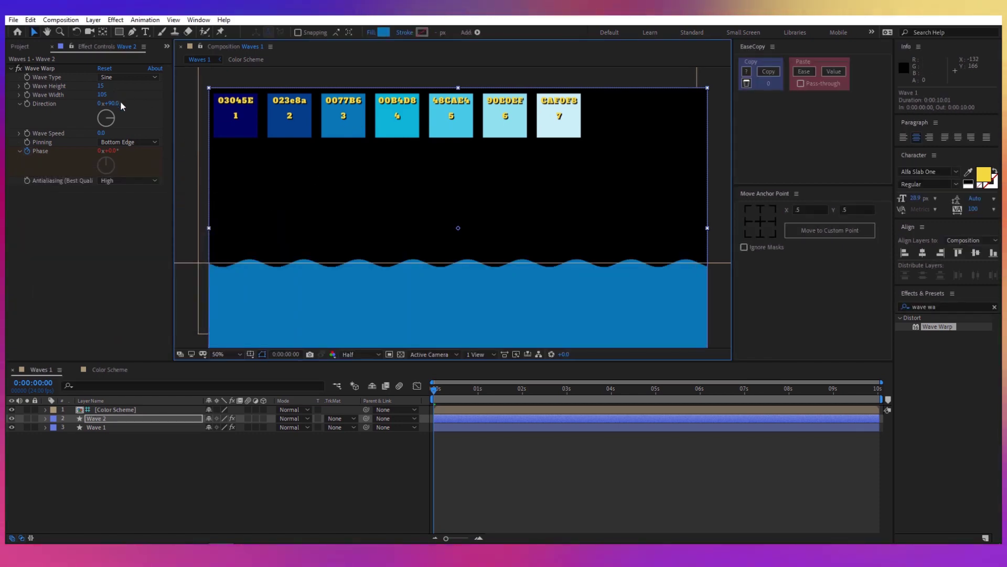
# - Add a first-frame keyframe to the Wave Height of Wave 2's Wave Warp and set it to -19
pyautogui.click(56, 90)
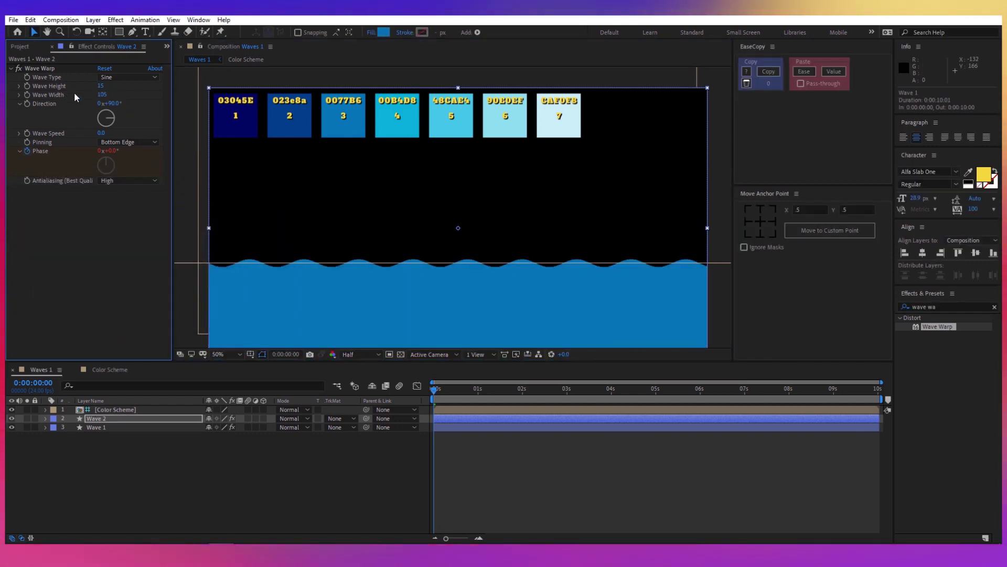
pyautogui.click(27, 86)
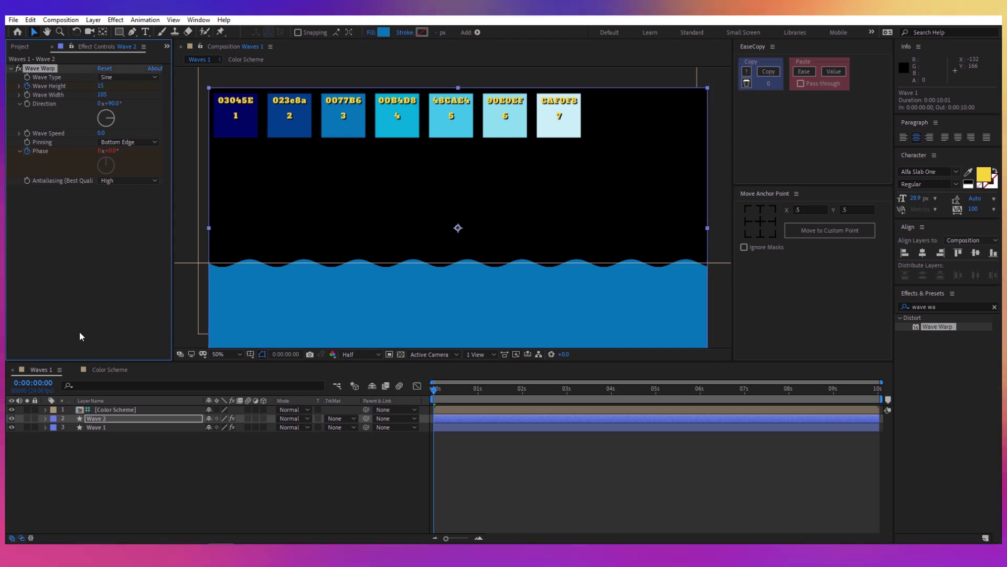
pyautogui.click(121, 419)
pyautogui.press('u')
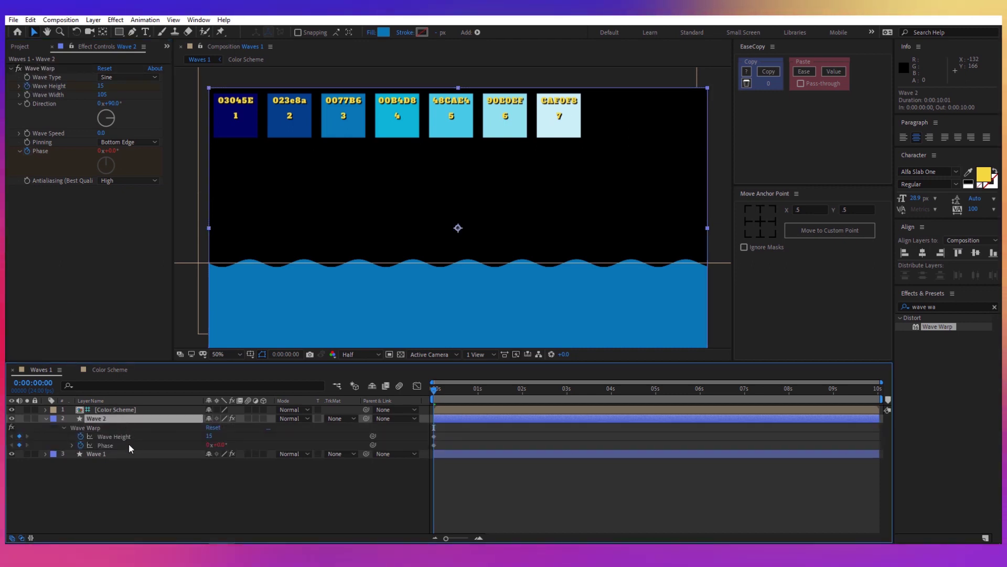
pyautogui.click(212, 435)
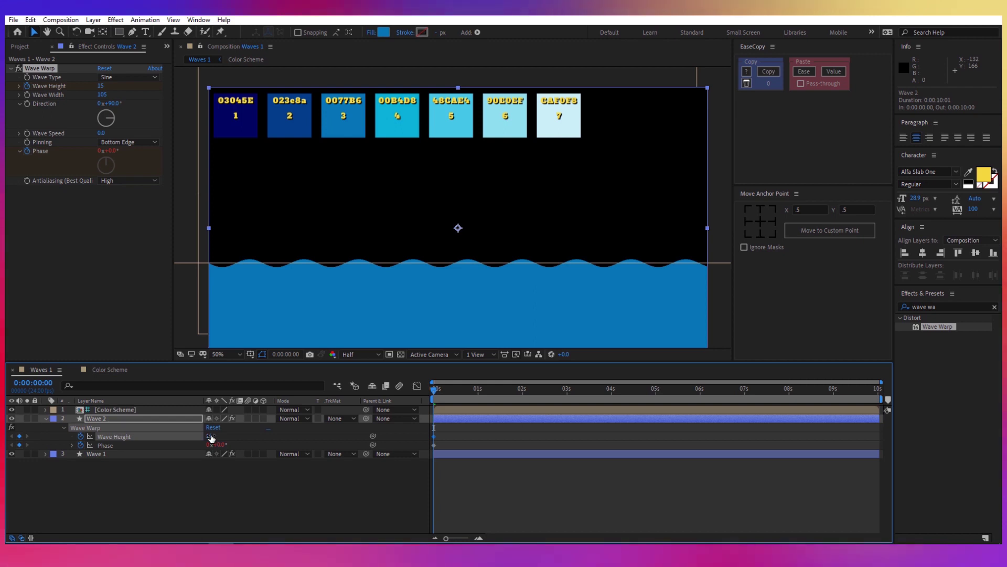
pyautogui.write('-15')
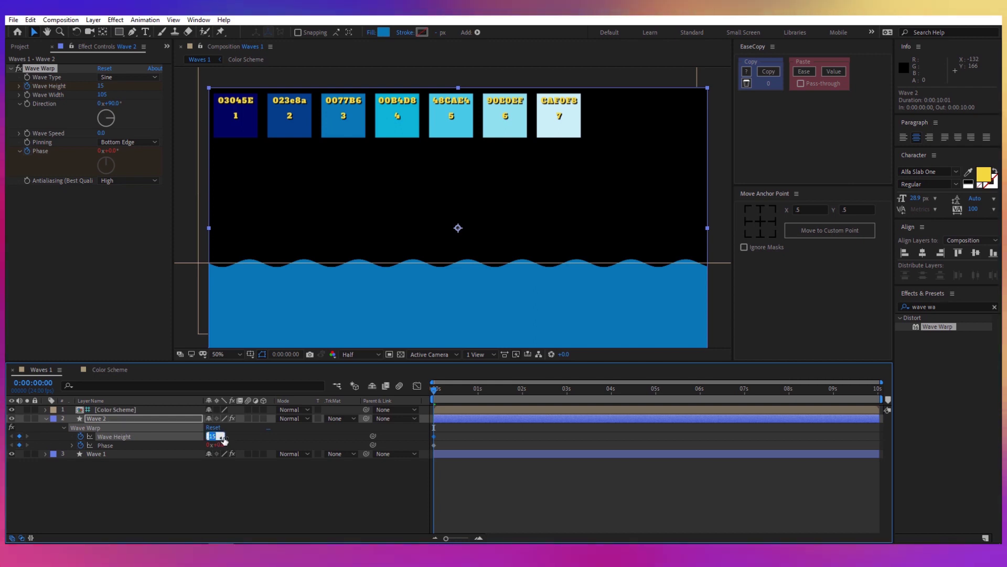
pyautogui.press('Return')
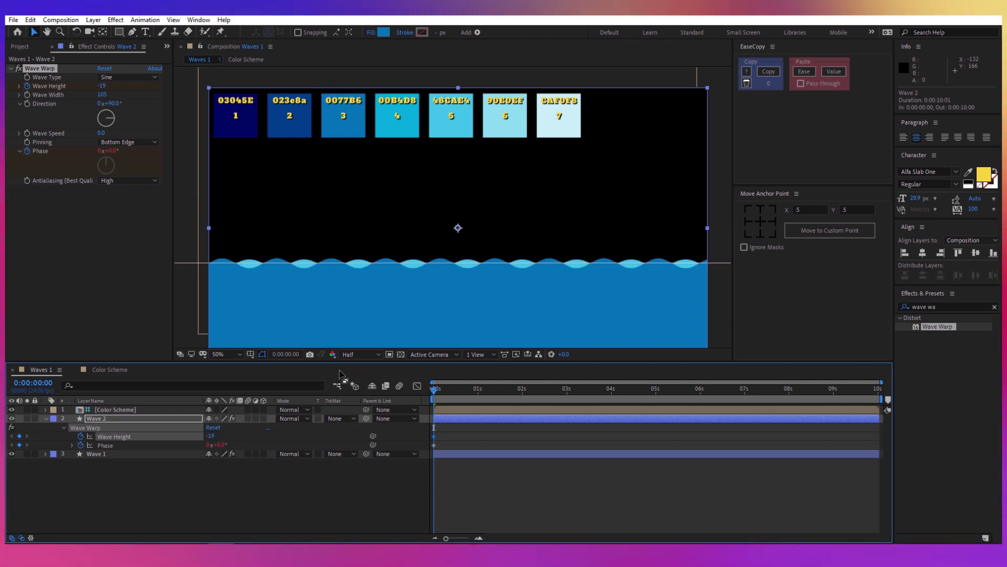
# - Keyframe Wave 2's Wave Height at 19 at 0:00:01:16, preview the motion, and return to the first frame
pyautogui.press('space')
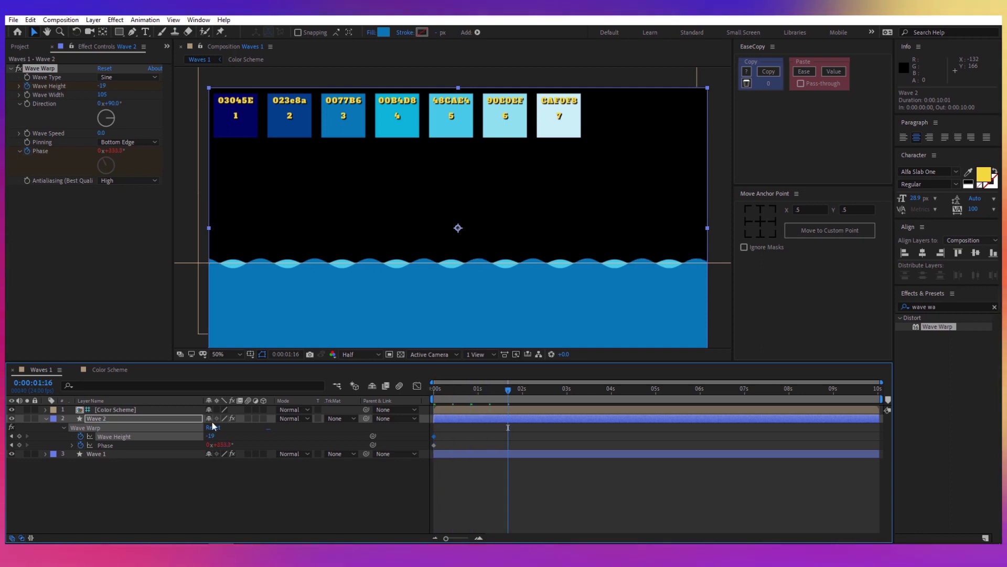
pyautogui.click(211, 436)
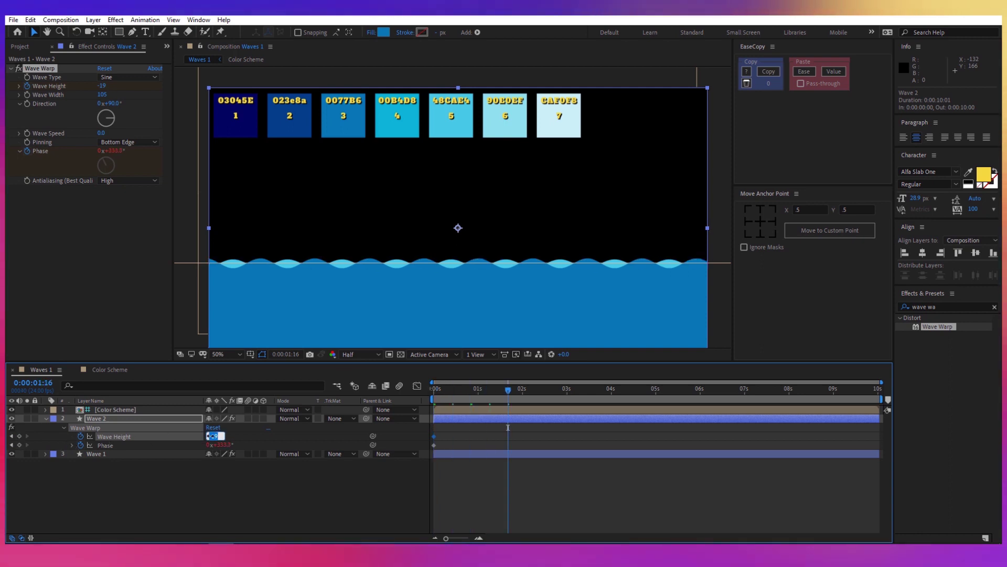
pyautogui.write('19')
pyautogui.press('Return')
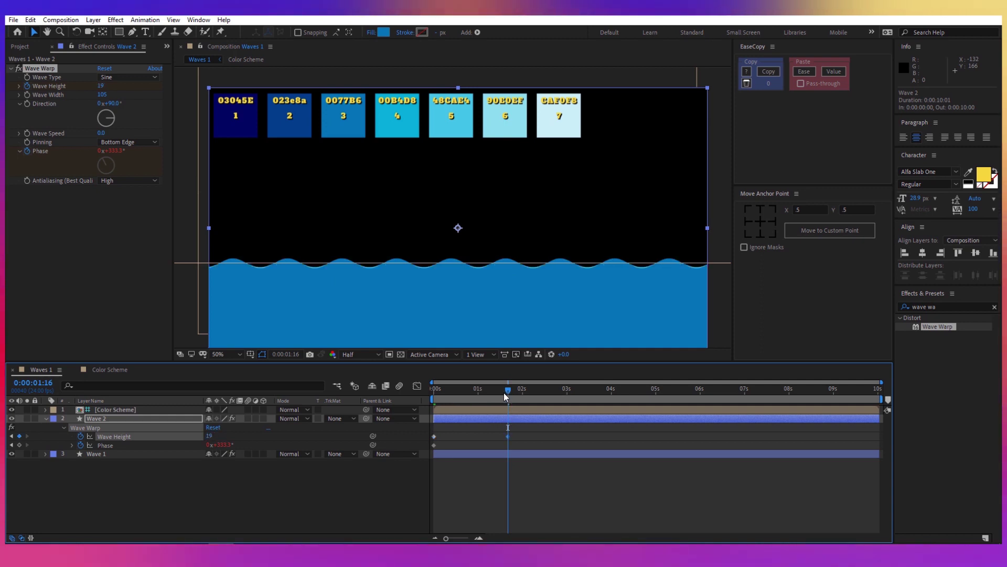
pyautogui.moveTo(504, 391)
pyautogui.mouseDown()
pyautogui.moveTo(425, 399)
pyautogui.moveTo(530, 407)
pyautogui.moveTo(440, 408)
pyautogui.moveTo(441, 419)
pyautogui.moveTo(485, 397)
pyautogui.moveTo(446, 404)
pyautogui.moveTo(501, 404)
pyautogui.mouseUp()
pyautogui.press('Home')
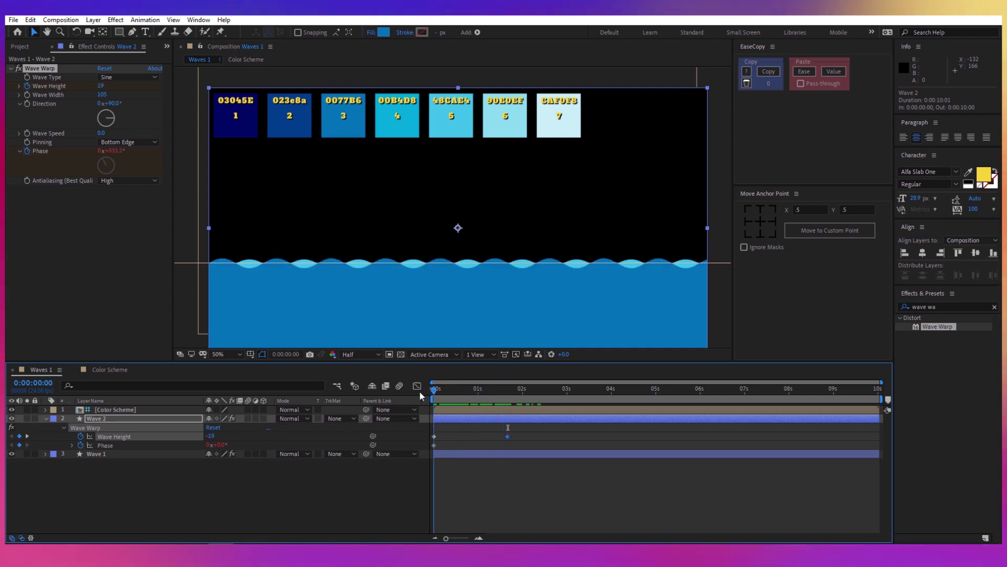
# - Give Wave 2's Wave Height the expression loopOut("pingpong")
pyautogui.keyDown('alt'); pyautogui.click(82, 437); pyautogui.keyUp('alt')
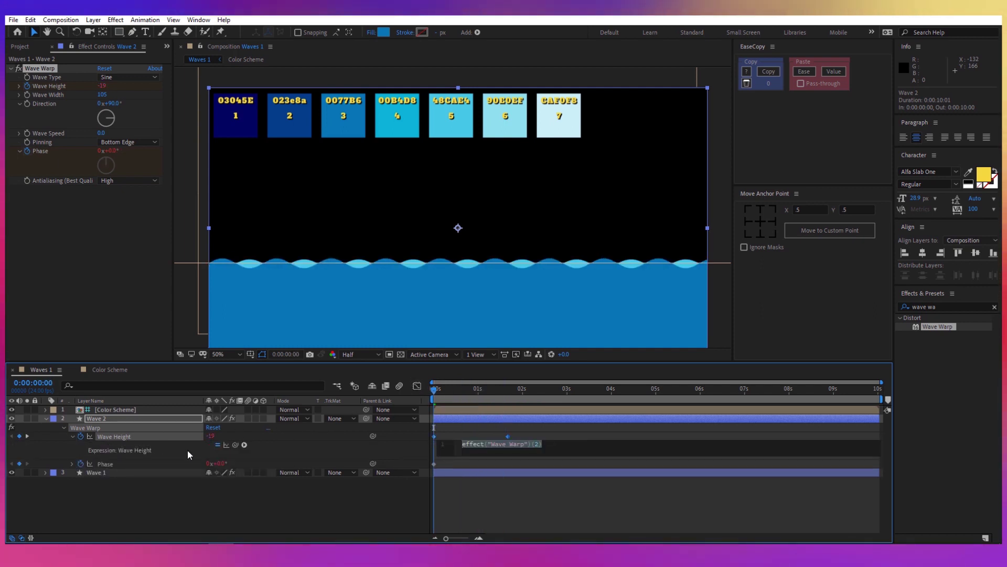
pyautogui.write('loop')
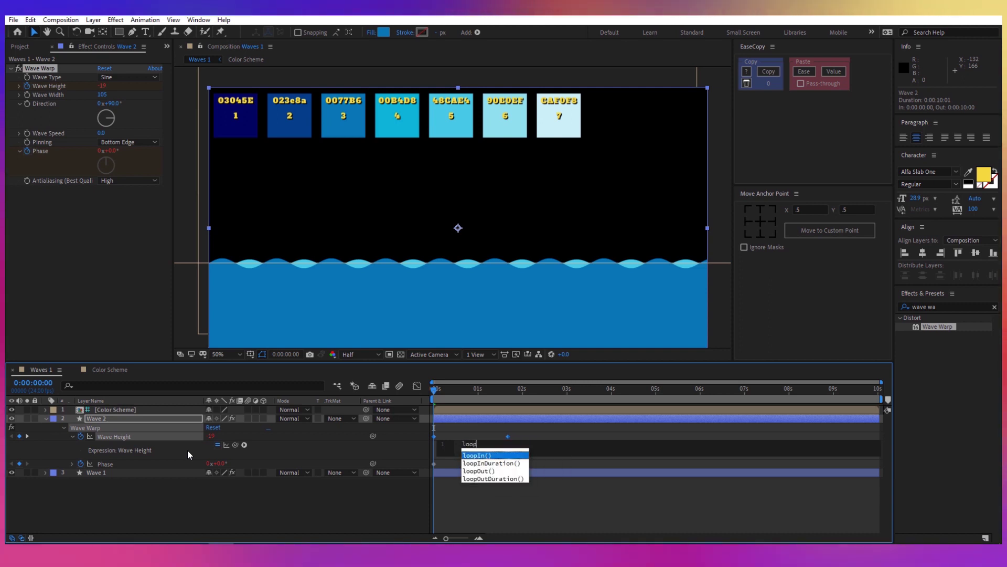
pyautogui.press('Down')
pyautogui.press('Down')
pyautogui.press('Down')
pyautogui.press('Return')
pyautogui.write('"')
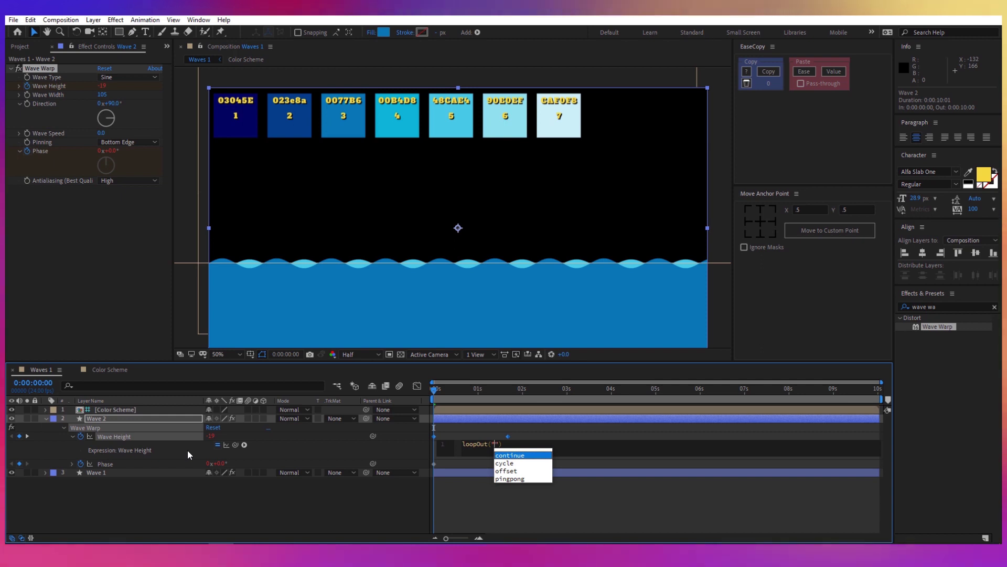
pyautogui.press('Down')
pyautogui.press('Down')
pyautogui.press('Down')
pyautogui.press('Return')
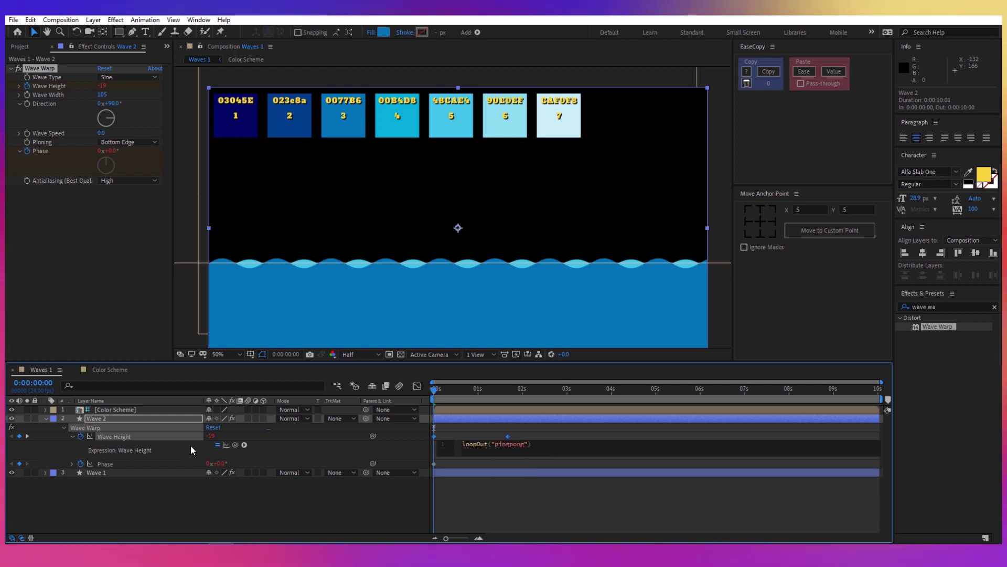
pyautogui.click(306, 435)
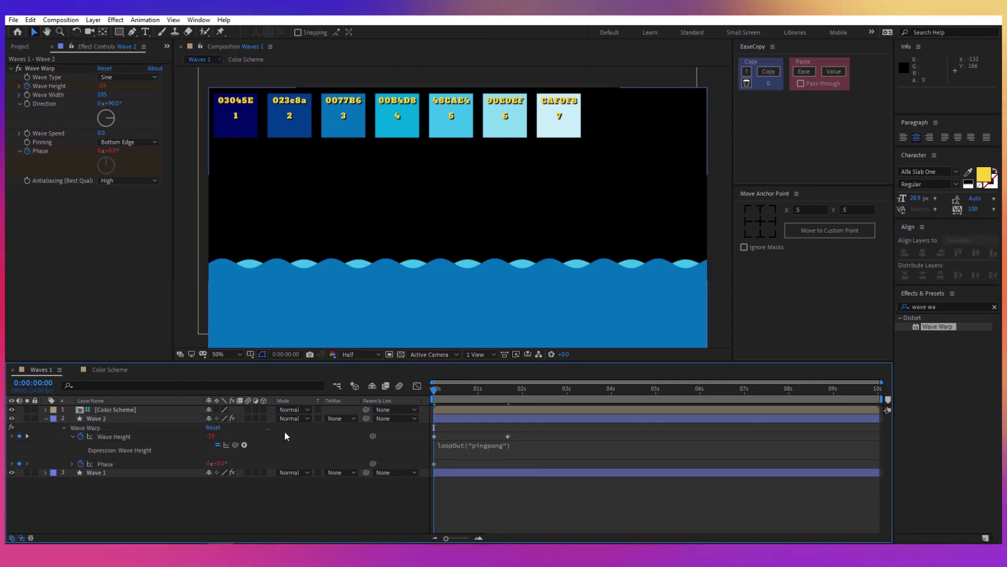
# - Set the Wave 2 layer's blending mode to Color Burn and preview the wave motion, ending at the first frame
pyautogui.click(189, 418)
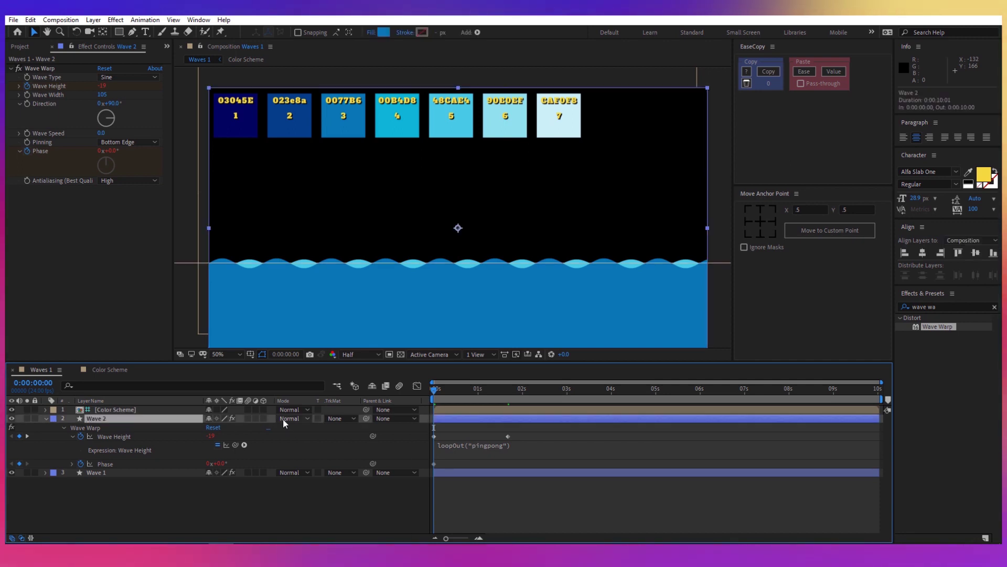
pyautogui.click(283, 418)
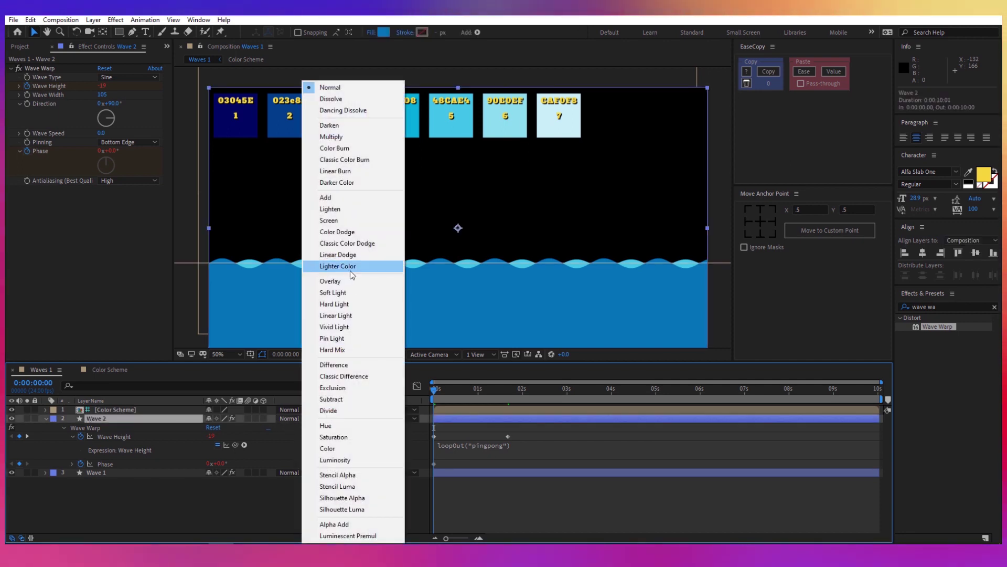
pyautogui.click(342, 151)
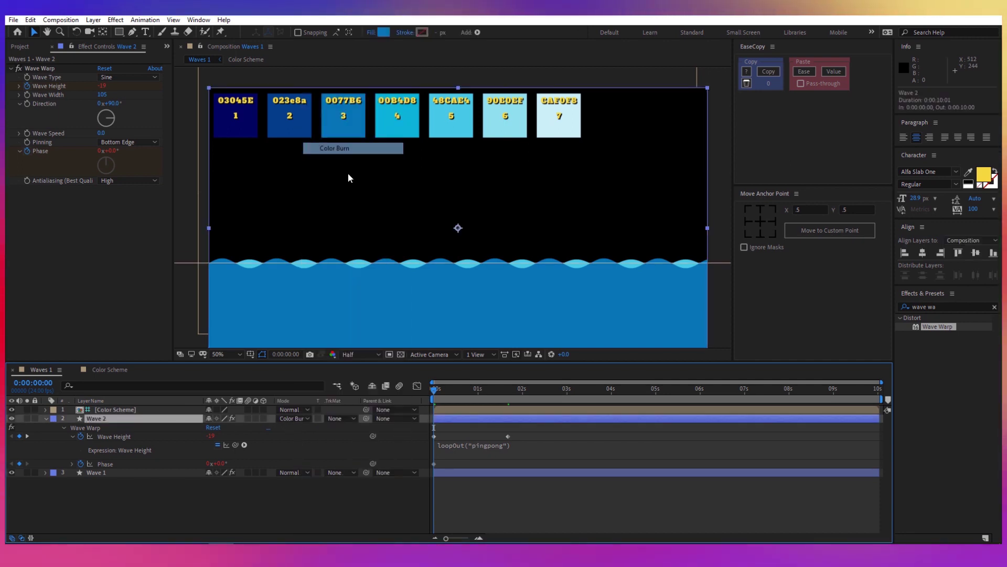
pyautogui.press('space')
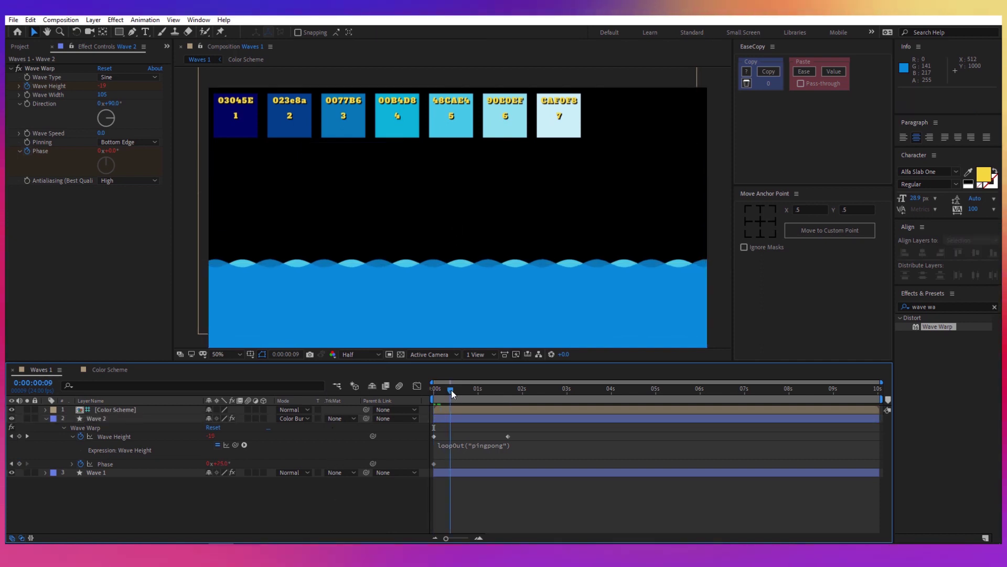
pyautogui.moveTo(520, 398); pyautogui.dragTo(433, 405)
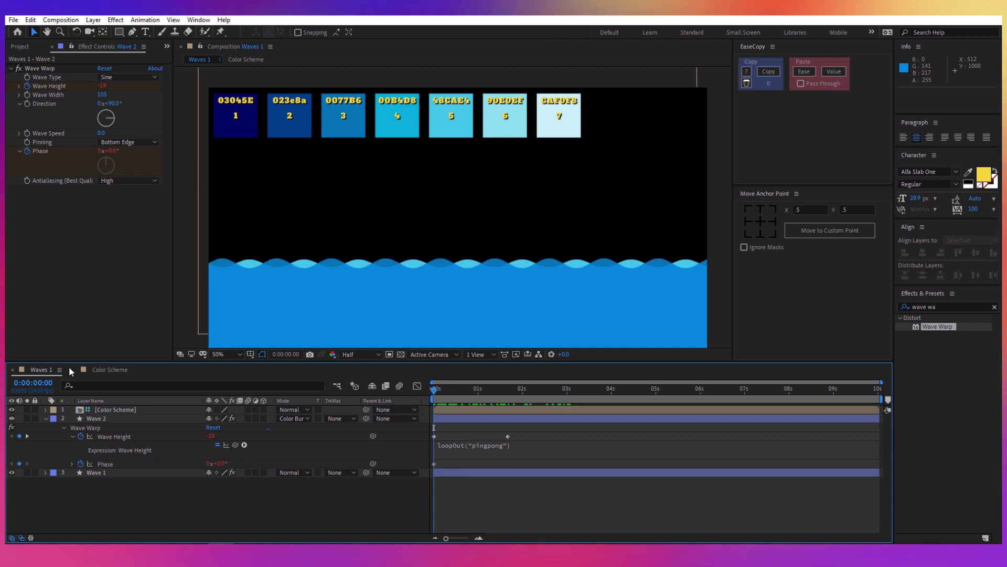
# - Create an adjustment layer, place it directly below the Color Scheme layer, and rename it Effects
pyautogui.rightClick(207, 512)
pyautogui.moveTo(306, 404)
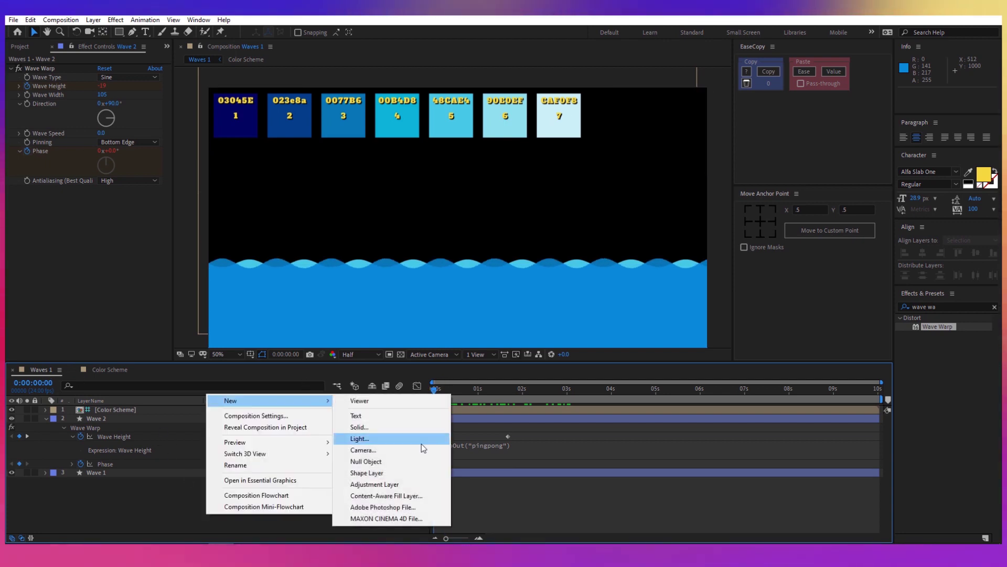
pyautogui.click(422, 484)
pyautogui.moveTo(150, 412)
pyautogui.mouseDown()
pyautogui.moveTo(153, 426)
pyautogui.moveTo(131, 418)
pyautogui.mouseUp()
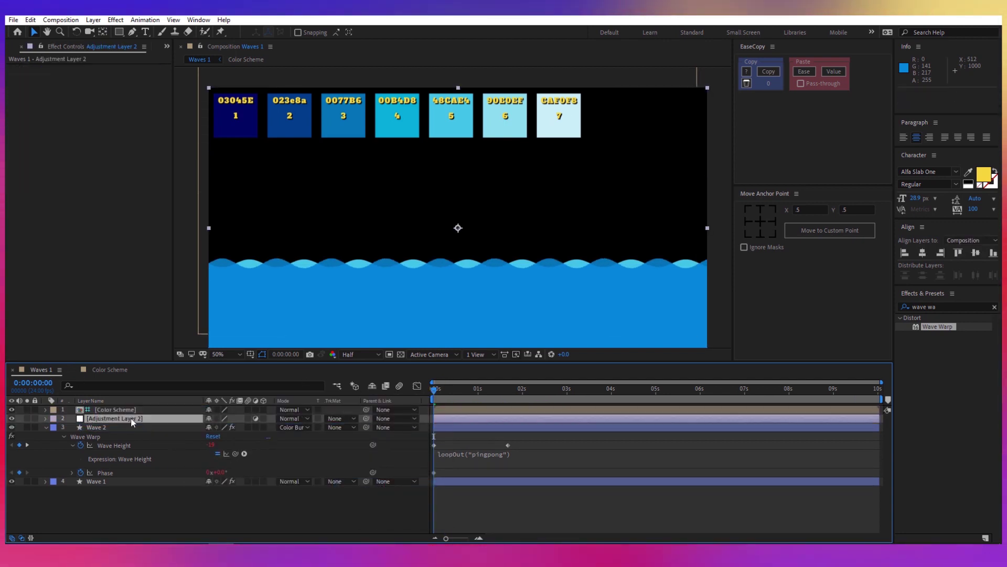
pyautogui.rightClick(130, 418)
pyautogui.click(152, 404)
pyautogui.write('Effects')
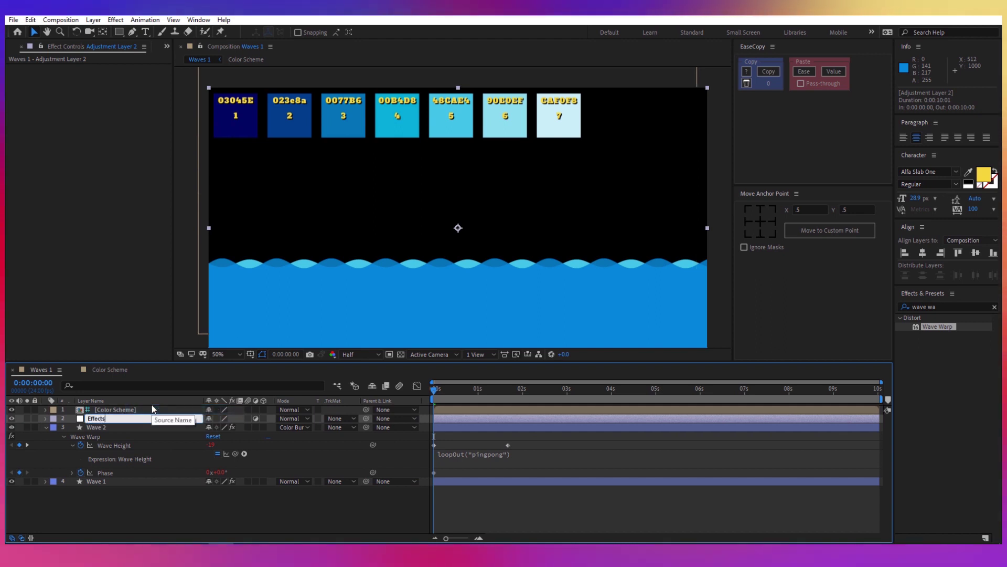
pyautogui.press('Return')
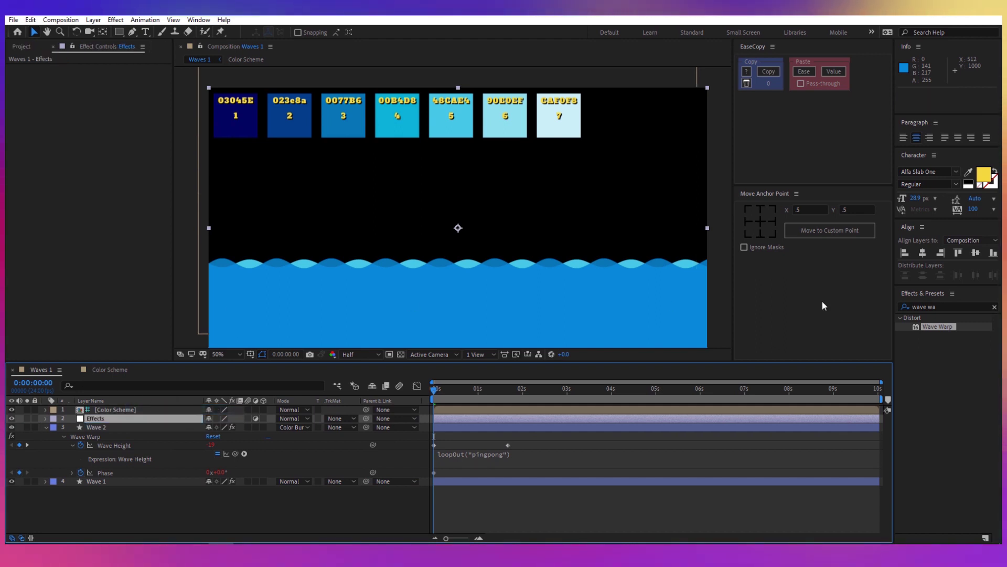
# - Apply the Turbulent Displace effect to the Effects layer and set its Amount to 10
pyautogui.click(939, 306)
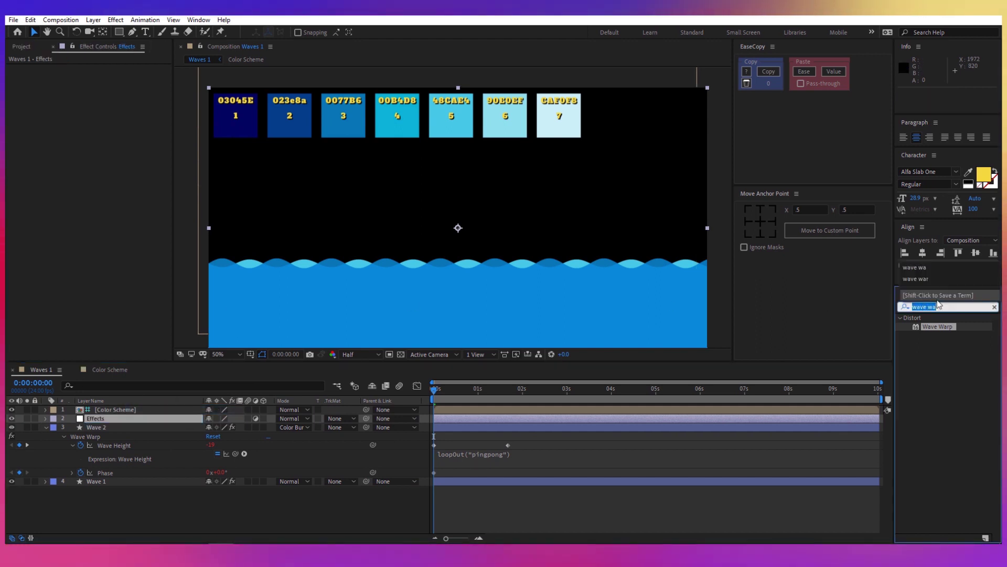
pyautogui.write('turbu')
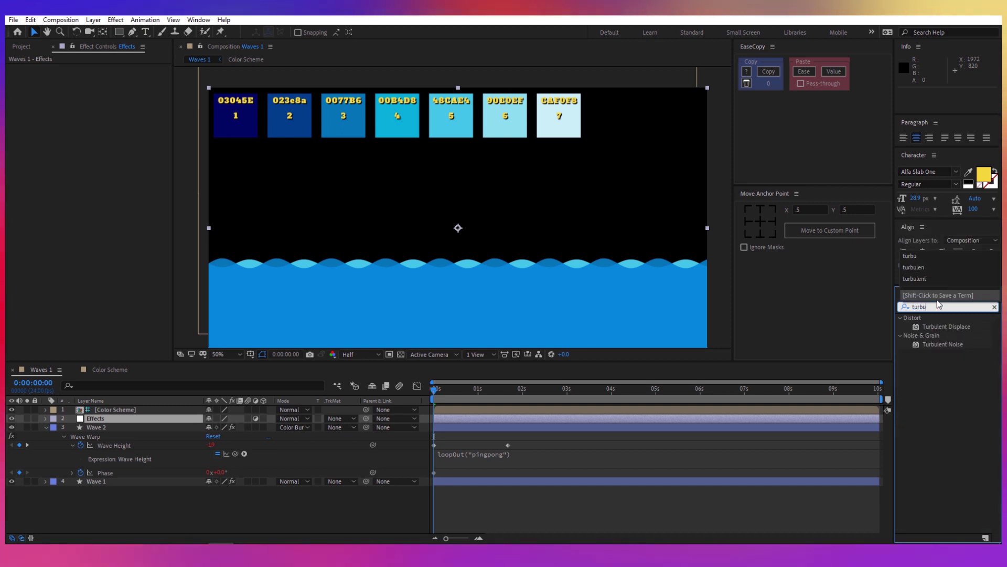
pyautogui.doubleClick(965, 326)
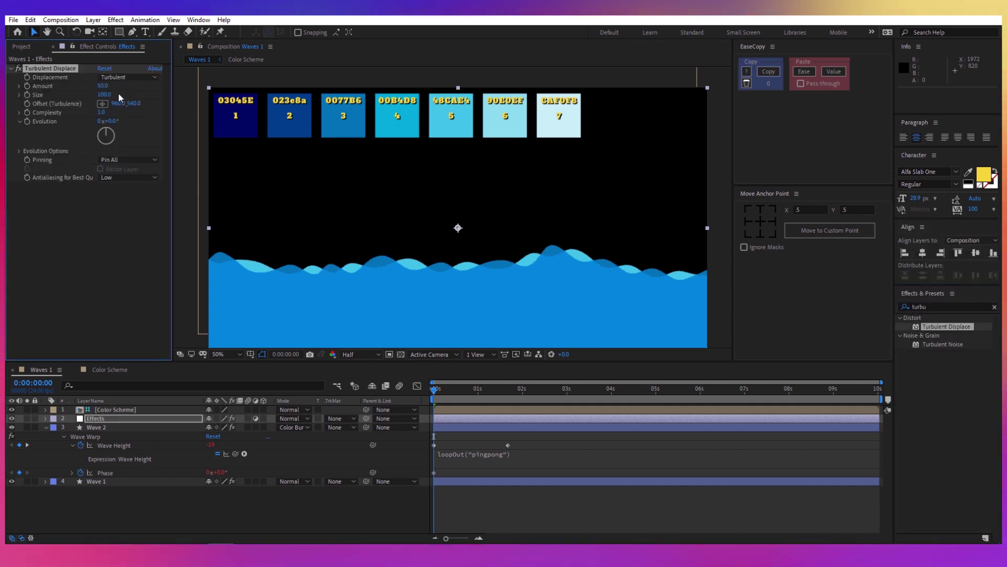
pyautogui.click(103, 86)
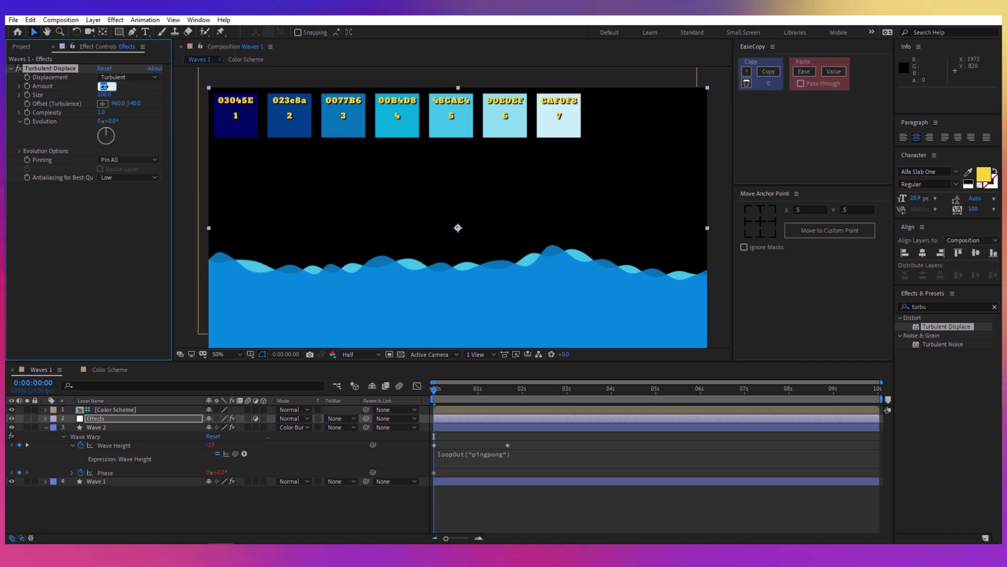
pyautogui.write('10')
pyautogui.press('Return')
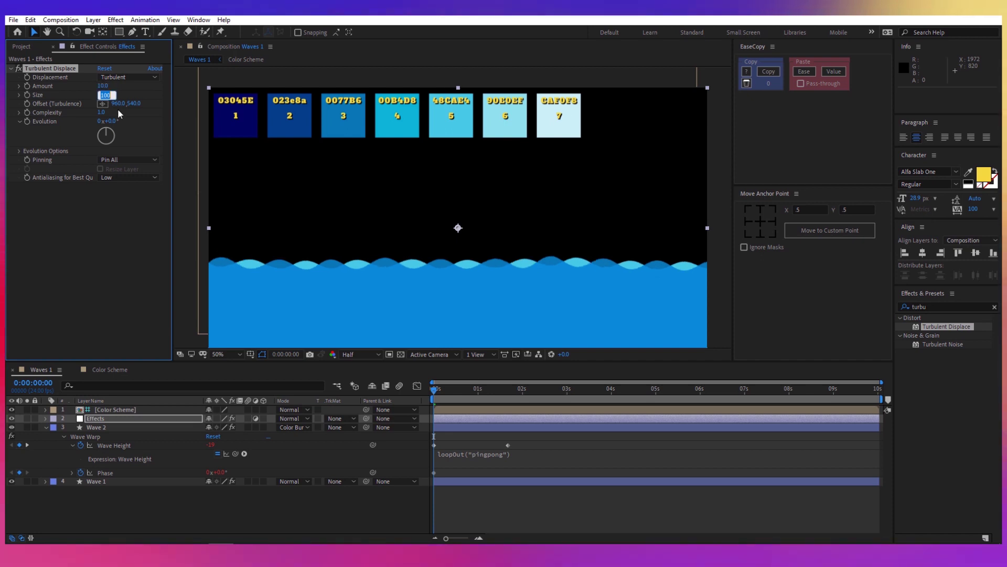
# - Set the Turbulent Displace Size to 222 and Complexity to 2 on the Effects layer
pyautogui.click(104, 94)
pyautogui.write('222')
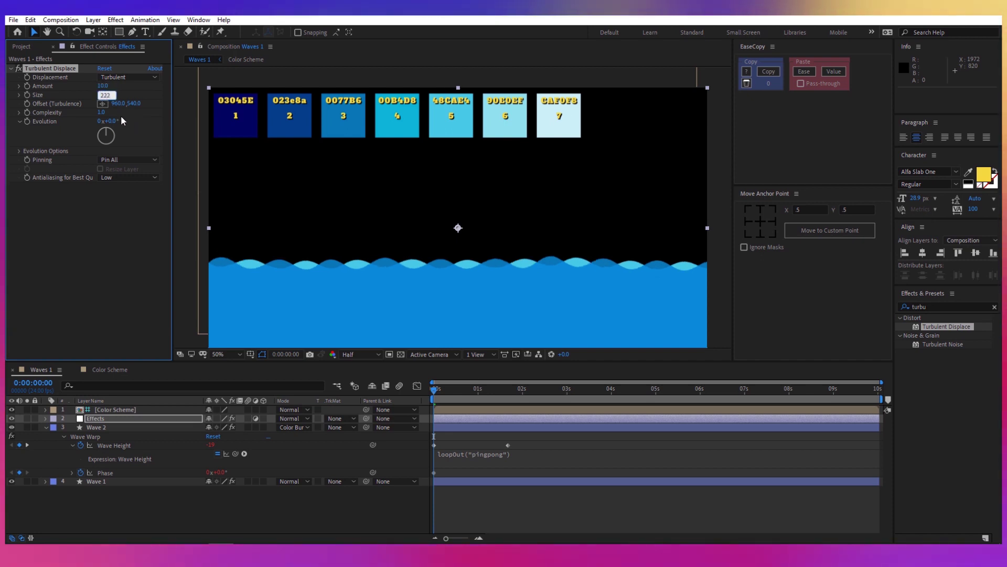
pyautogui.click(120, 115)
pyautogui.click(101, 112)
pyautogui.write('2')
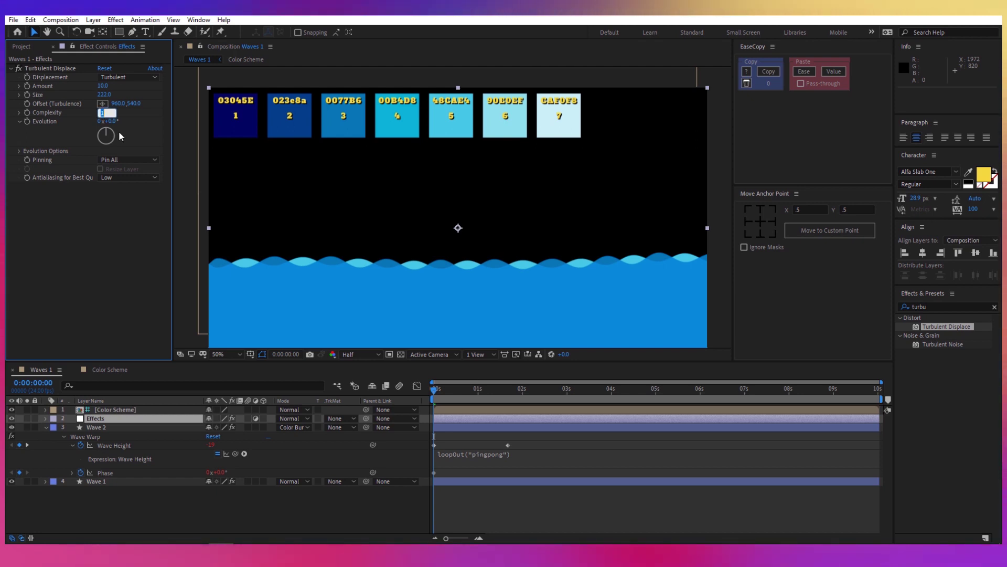
pyautogui.click(113, 196)
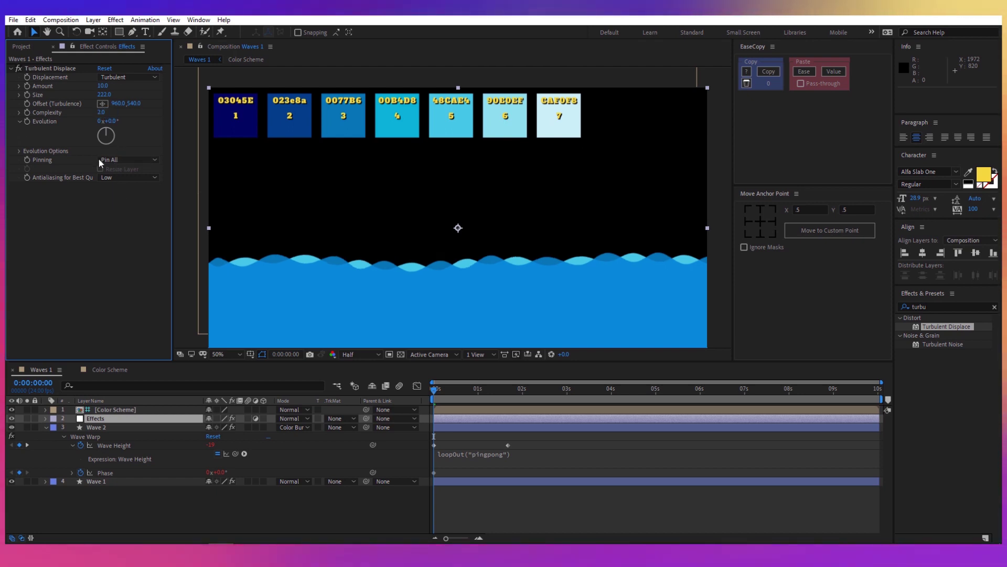
# - Enable keyframing on Turbulent Displace's Evolution, give it the expression time*100, and preview the motion, ending at the first frame
pyautogui.click(27, 121)
pyautogui.click(118, 423)
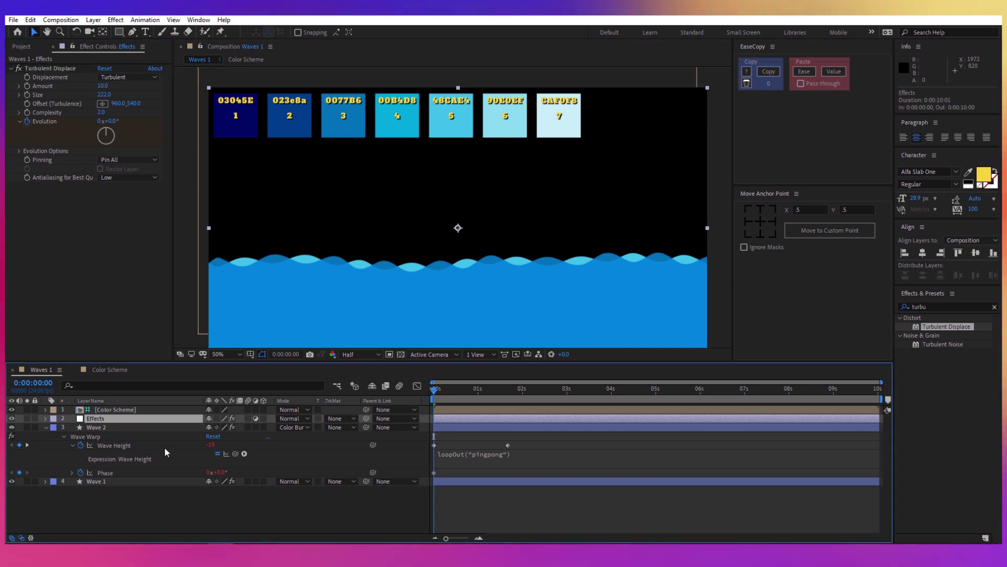
pyautogui.press('u')
pyautogui.click(132, 436)
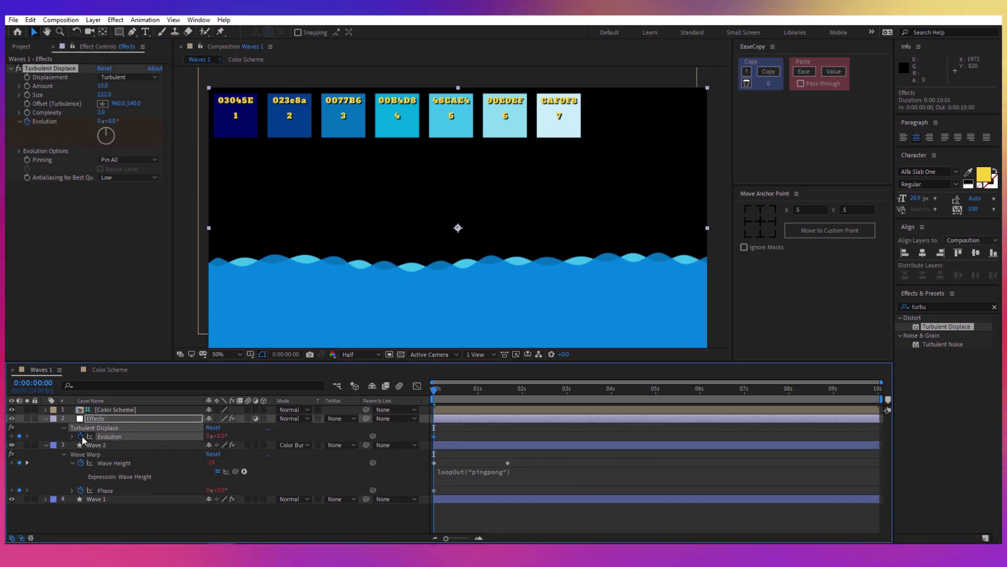
pyautogui.keyDown('alt'); pyautogui.click(82, 436); pyautogui.keyUp('alt')
pyautogui.write('t')
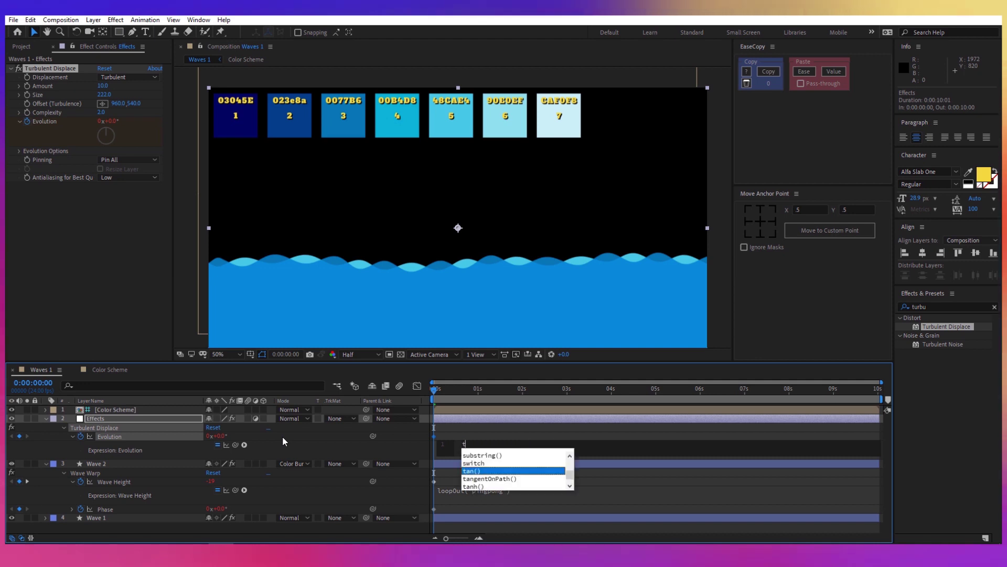
pyautogui.write('ime*100')
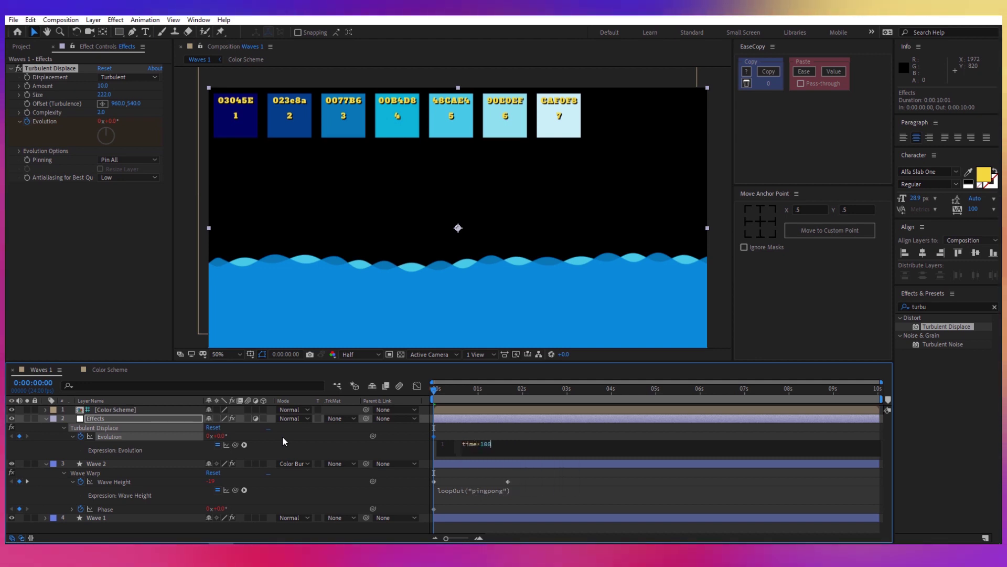
pyautogui.click(404, 433)
pyautogui.moveTo(436, 389)
pyautogui.mouseDown()
pyautogui.moveTo(641, 407)
pyautogui.moveTo(481, 417)
pyautogui.moveTo(429, 401)
pyautogui.mouseUp()
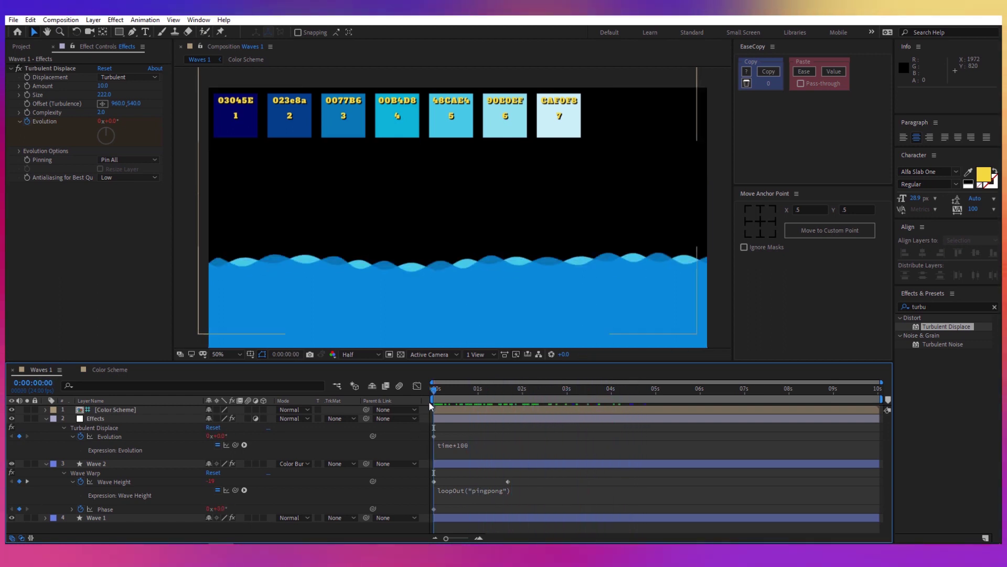
# - Find the Directional Blur effect and apply it to the Effects layer
pyautogui.click(943, 307)
pyautogui.write('directi')
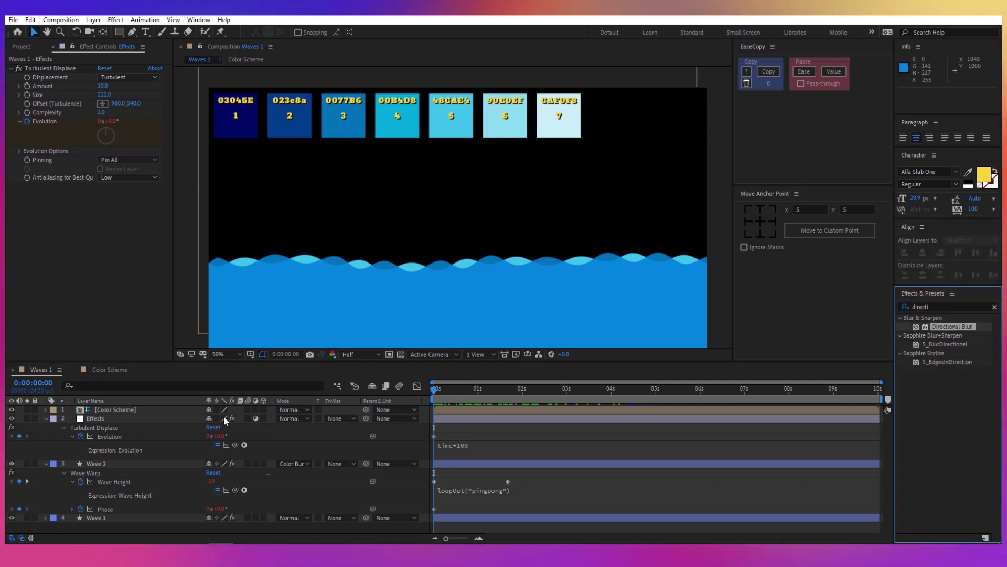
pyautogui.click(166, 418)
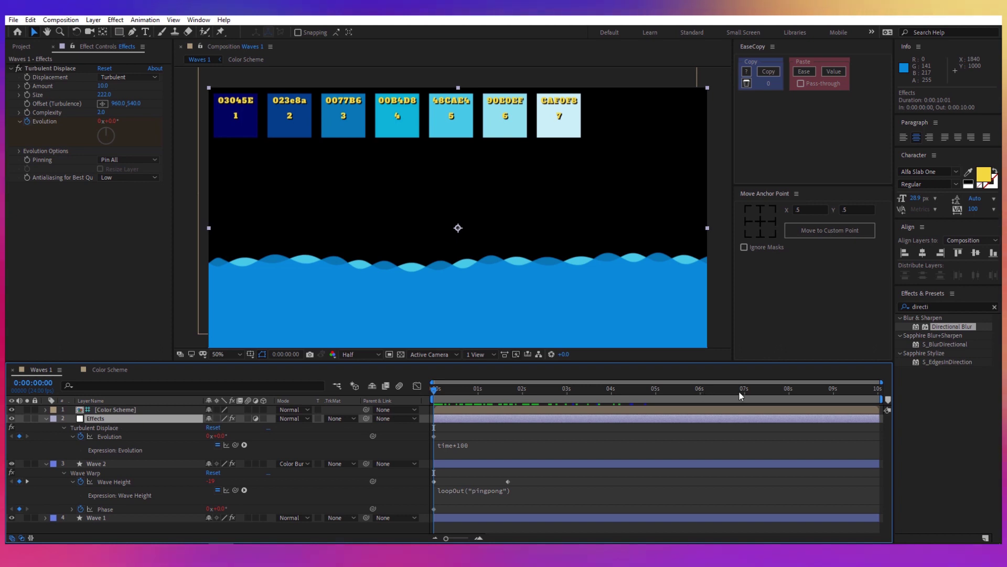
pyautogui.doubleClick(952, 326)
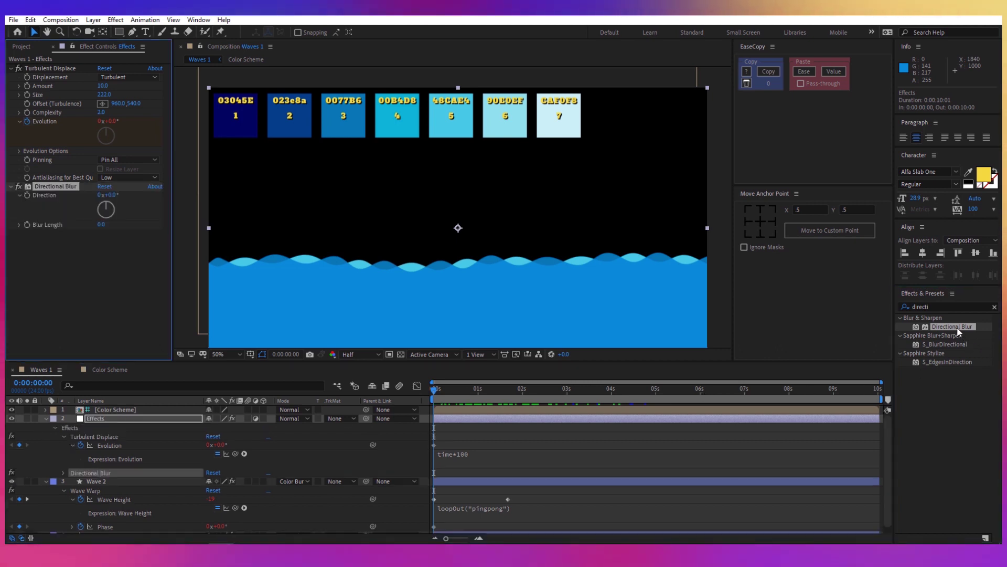
# - Set the Directional Blur's Direction to 90° and Blur Length to 10
pyautogui.click(110, 195)
pyautogui.write('90')
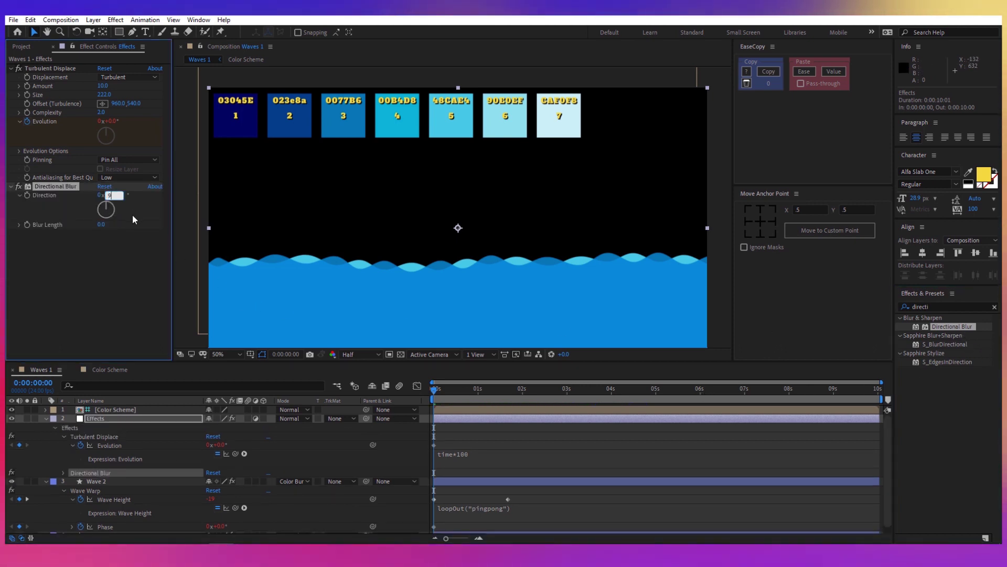
pyautogui.press('Return')
pyautogui.click(101, 225)
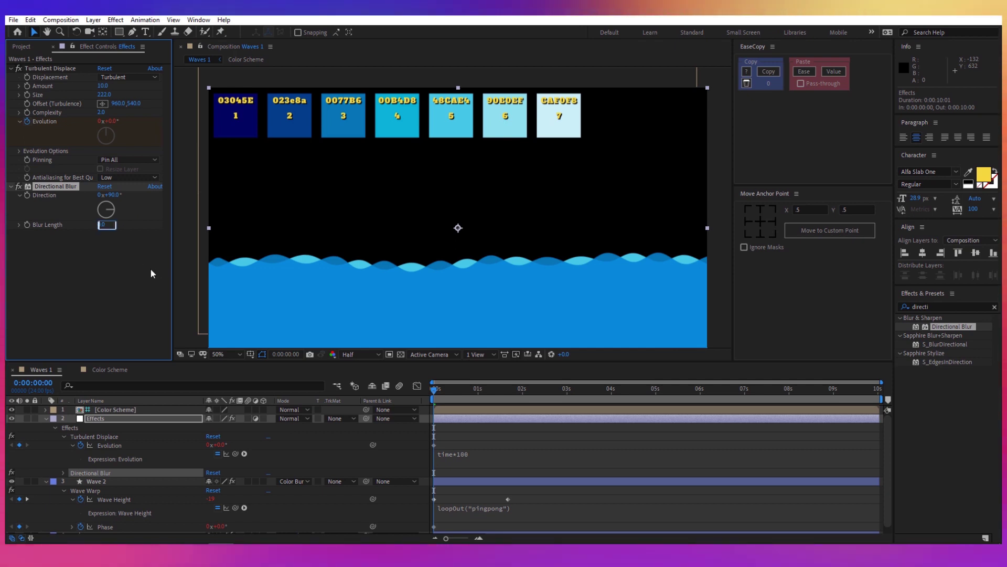
pyautogui.write('10')
pyautogui.press('Return')
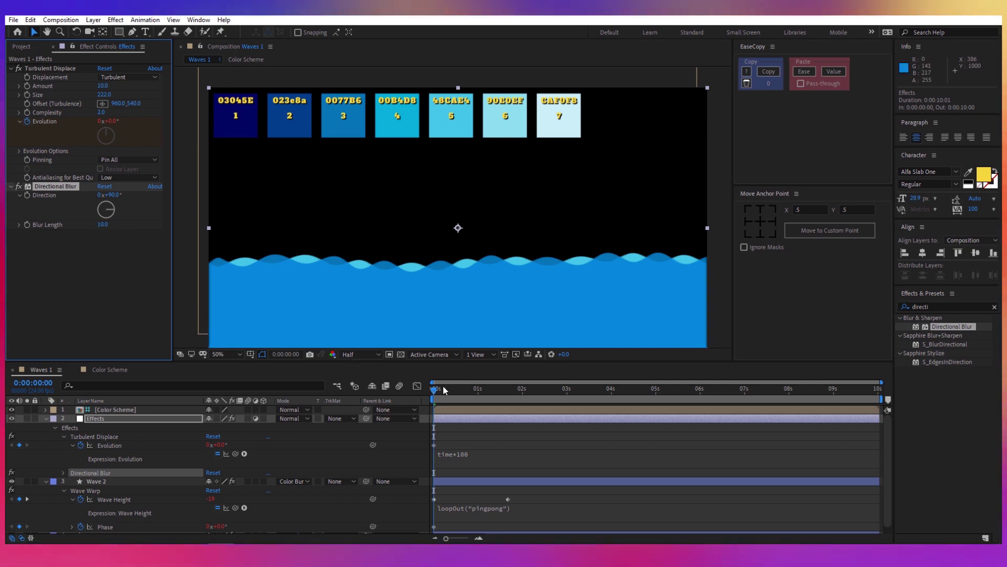
pyautogui.click(56, 384)
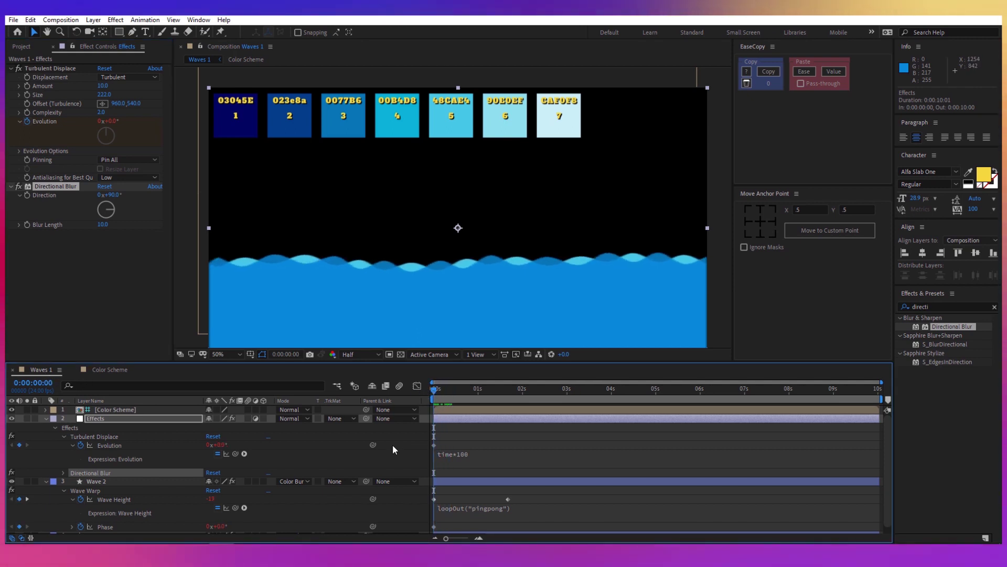
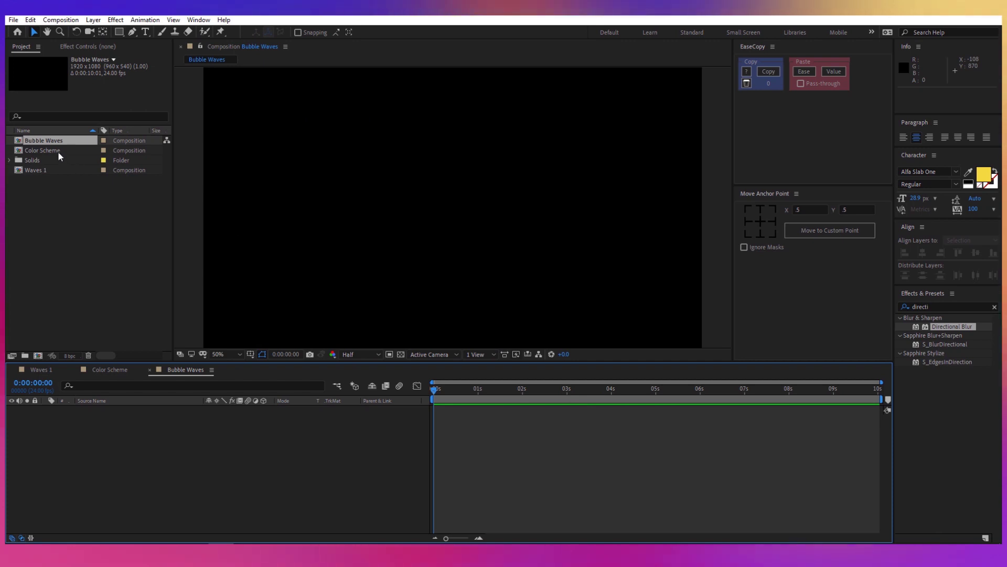
# - Add the Color Scheme composition to Bubble Waves as a guide layer and move its swatches closer to the frame's upper-left corner
pyautogui.moveTo(58, 150); pyautogui.dragTo(137, 417)
pyautogui.rightClick(133, 408)
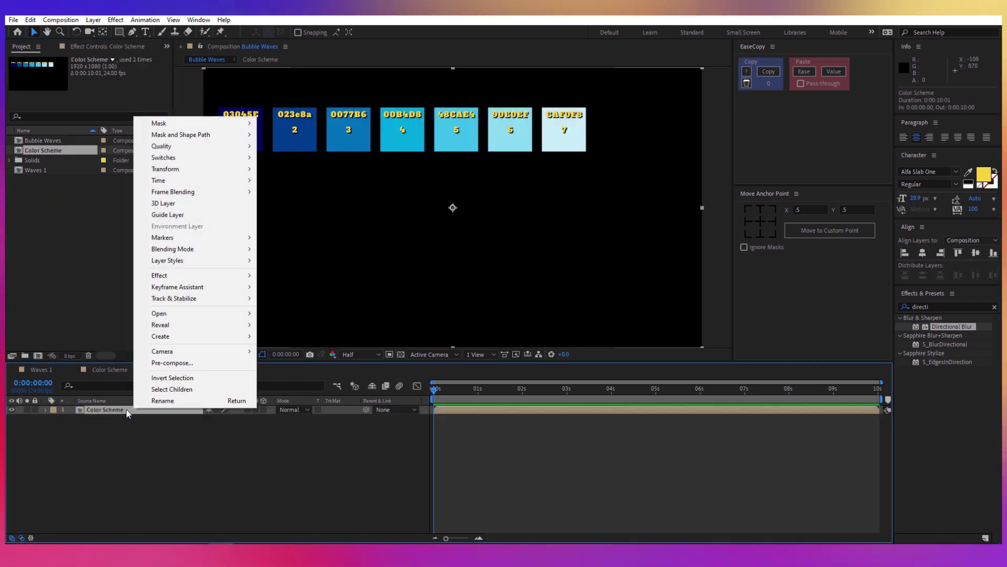
pyautogui.click(201, 216)
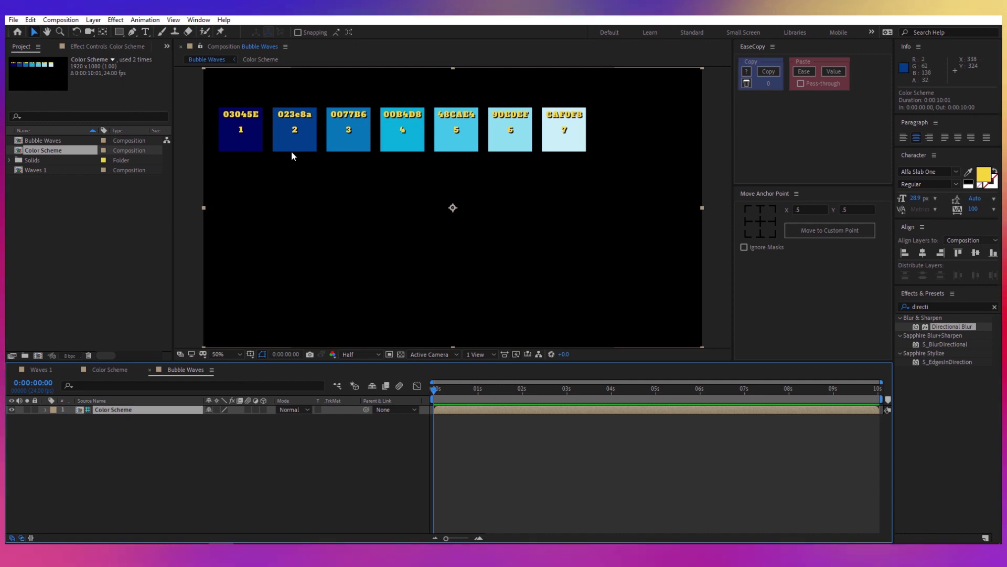
pyautogui.moveTo(291, 140); pyautogui.dragTo(284, 112)
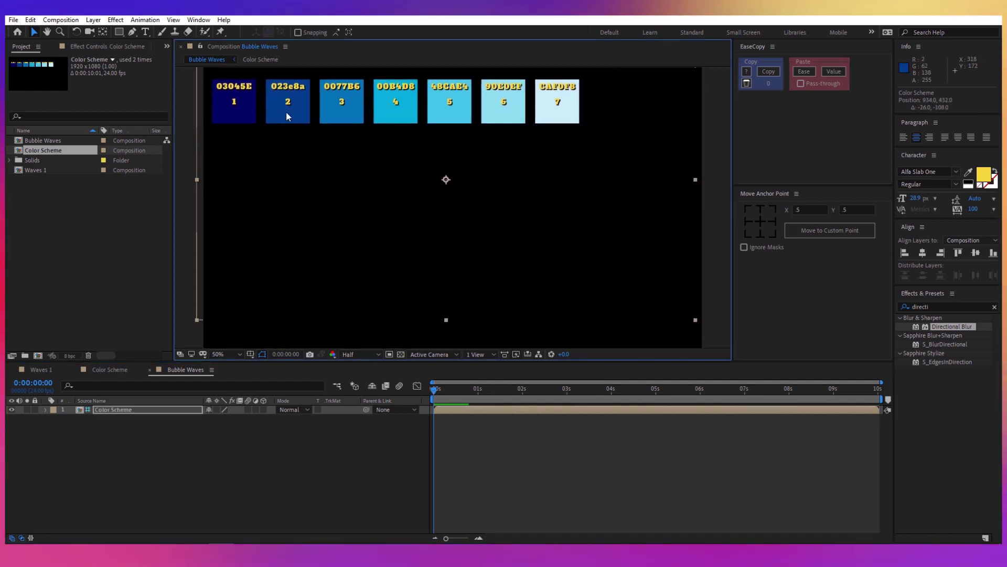
pyautogui.click(188, 418)
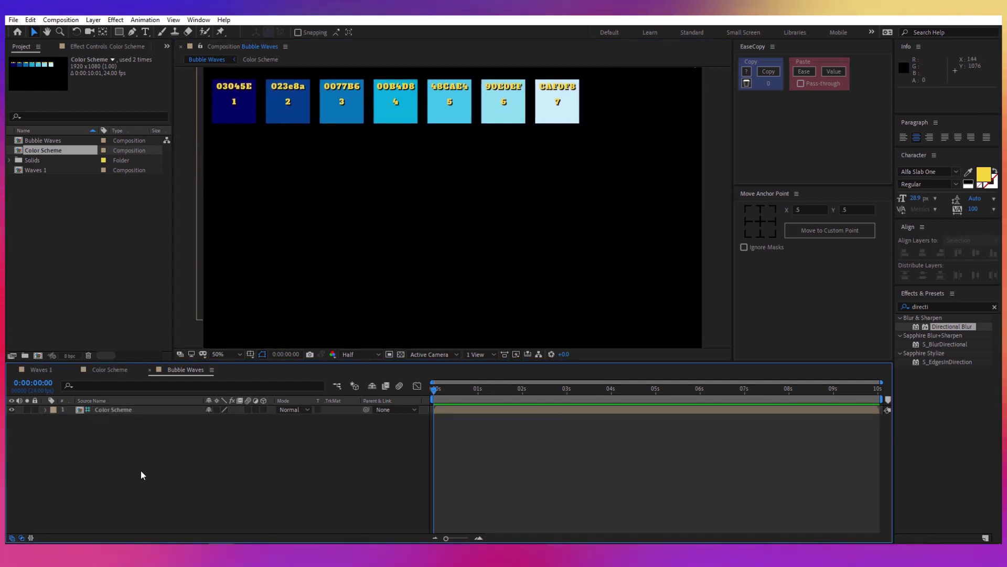
# - Create a full-frame rectangle shape layer below Color Scheme and fill it with swatch 1's colour, 03045E
pyautogui.doubleClick(120, 33)
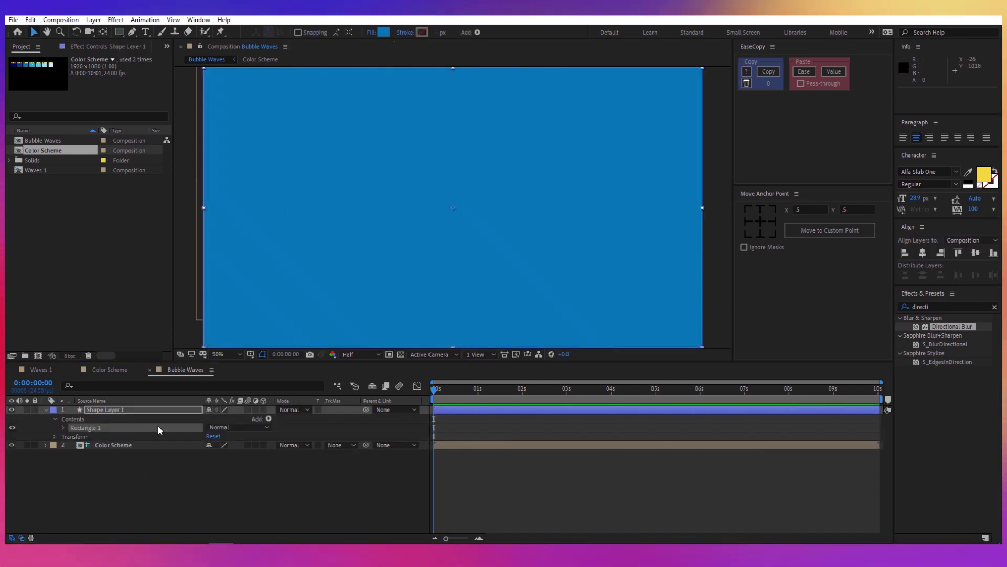
pyautogui.moveTo(148, 410); pyautogui.dragTo(150, 449)
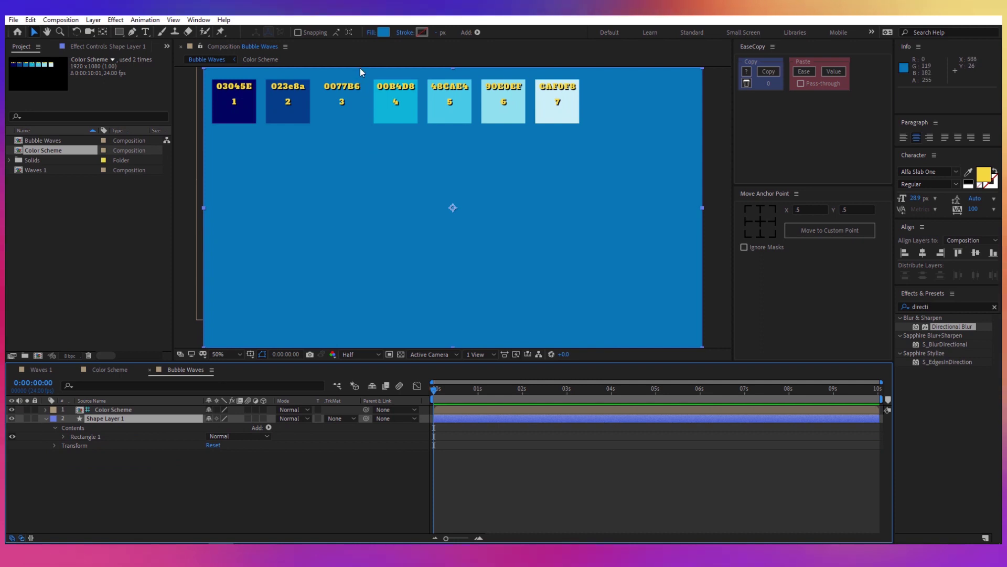
pyautogui.click(381, 32)
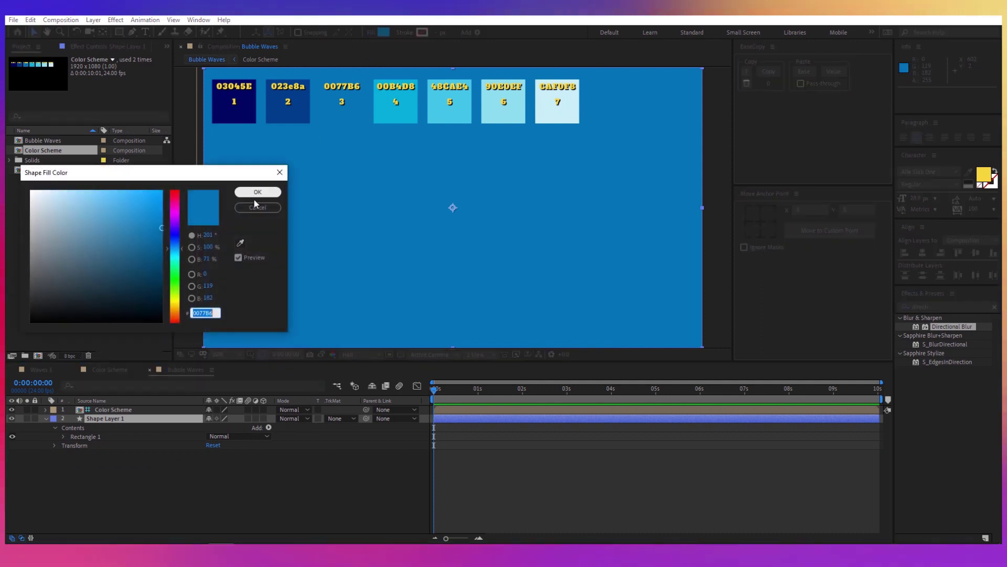
pyautogui.click(240, 242)
pyautogui.click(228, 109)
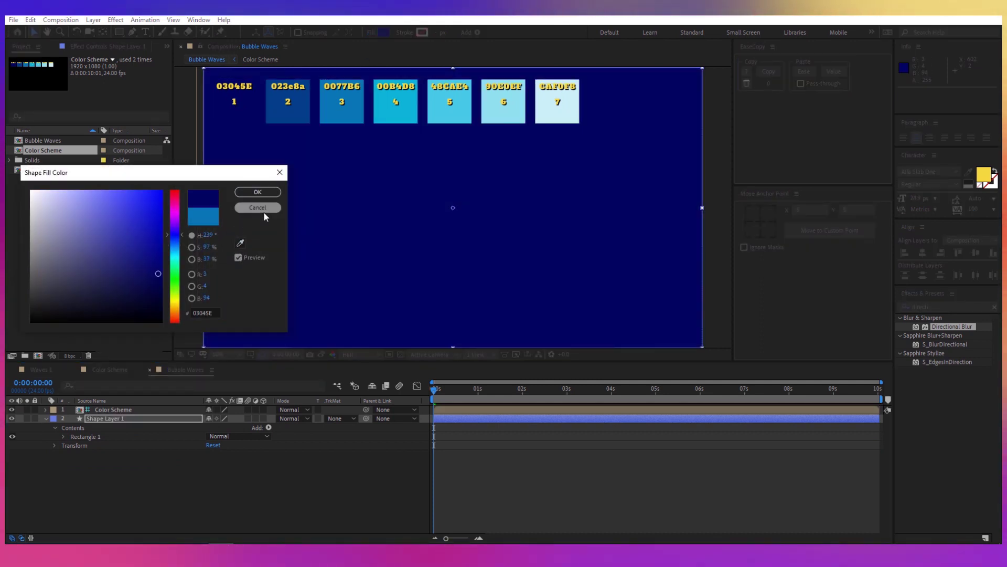
pyautogui.click(258, 192)
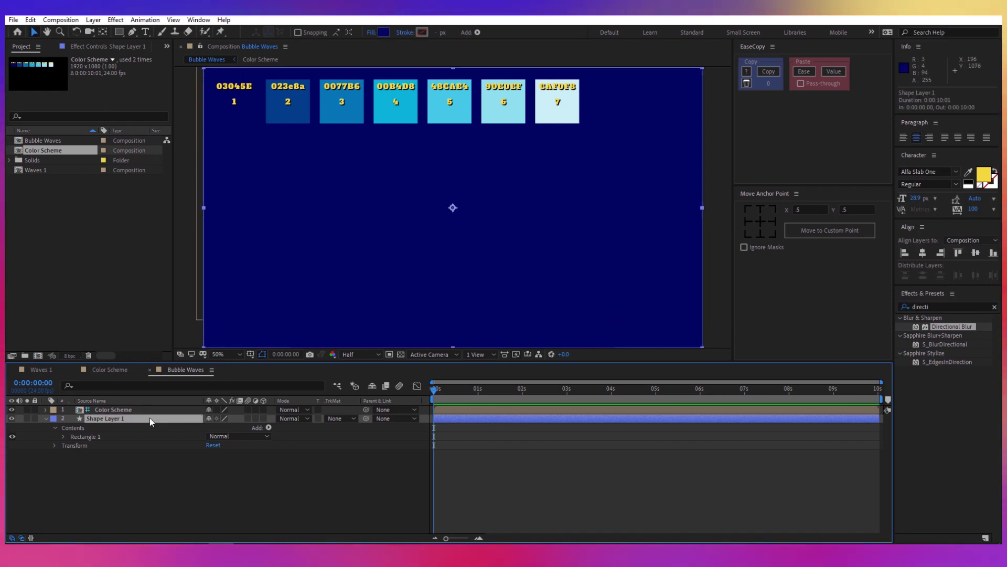
# - Duplicate Shape Layer 1 and draw a rectangular mask on the copy that covers all but the lowest part of the frame
pyautogui.hotkey('ctrl', 'd')
pyautogui.press(',')
pyautogui.press(',')
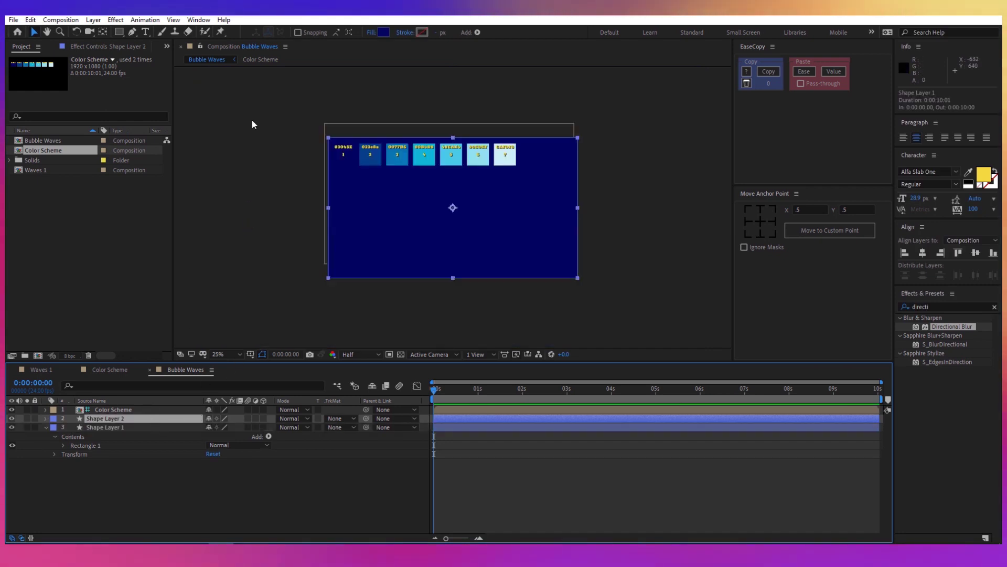
pyautogui.click(120, 32)
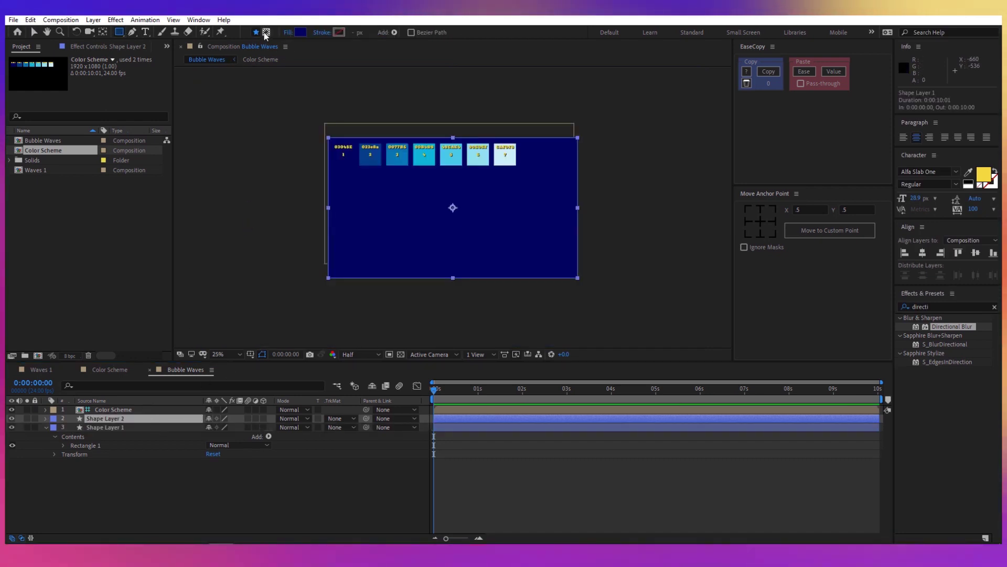
pyautogui.click(267, 32)
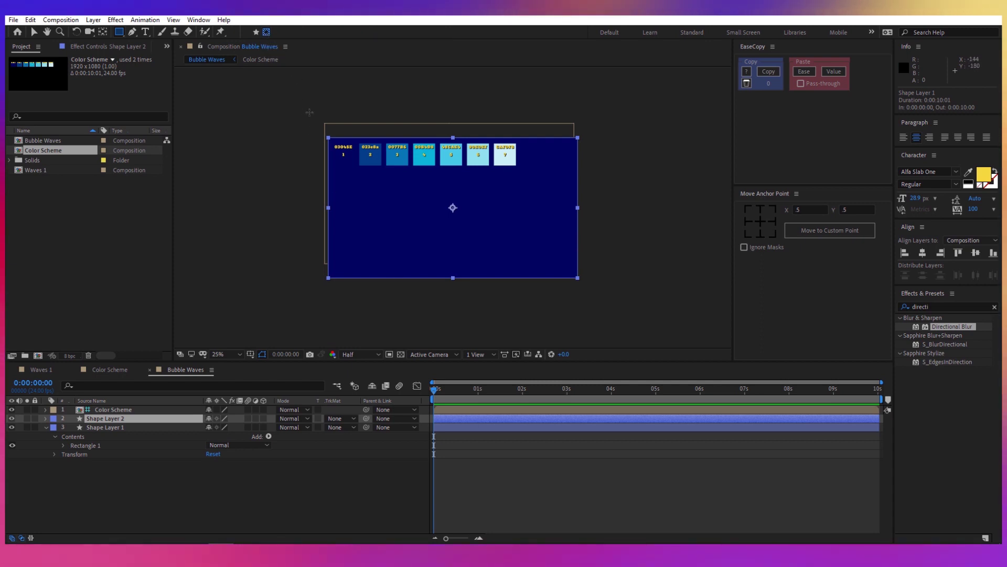
pyautogui.moveTo(280, 88)
pyautogui.mouseDown()
pyautogui.moveTo(596, 191)
pyautogui.moveTo(621, 248)
pyautogui.mouseUp()
# - Set Mask 1's feather to 100 pixels and change Shape Layer 2's blending mode to Dissolve
pyautogui.click(99, 445)
pyautogui.press('f')
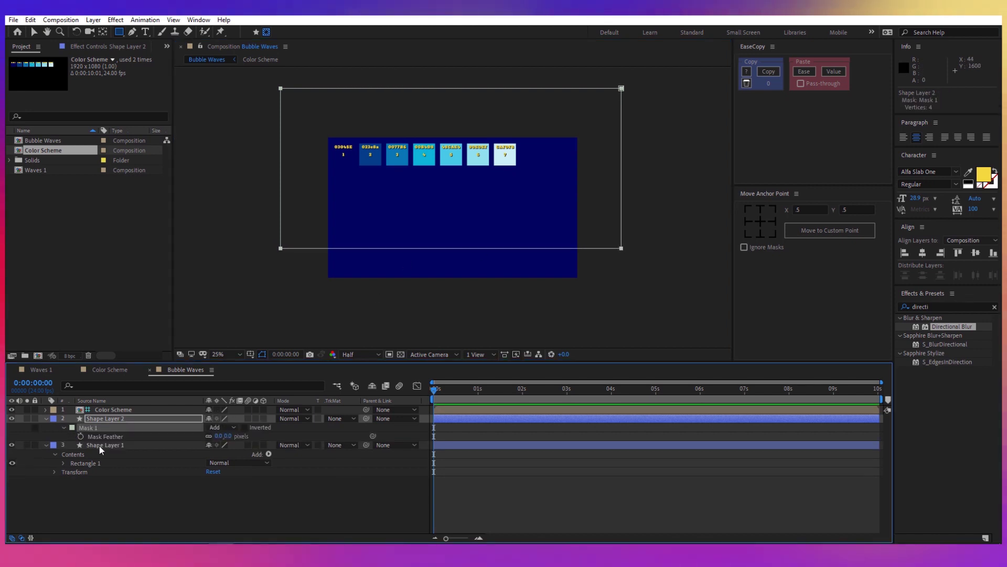
pyautogui.click(218, 435)
pyautogui.write('100')
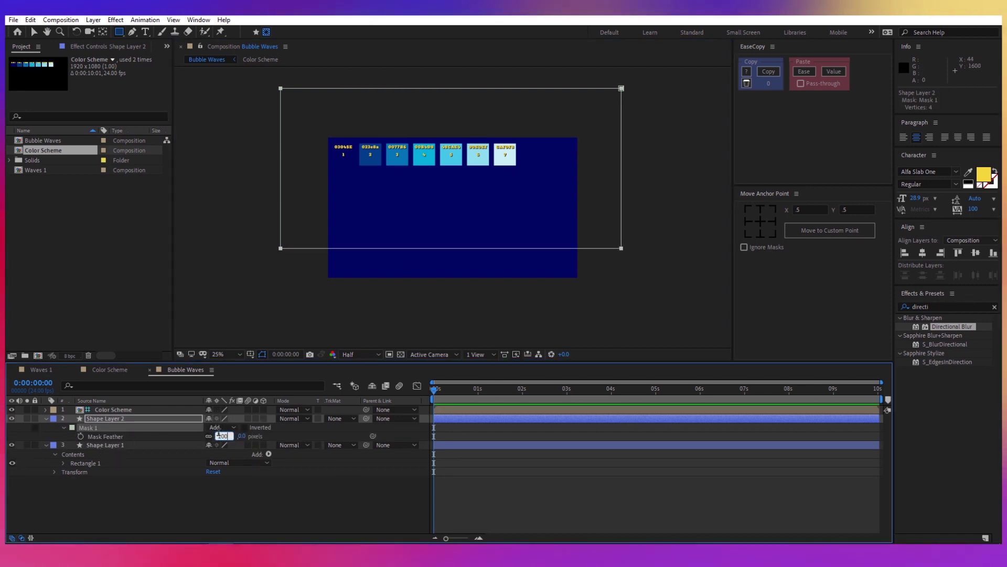
pyautogui.press('Return')
pyautogui.click(292, 419)
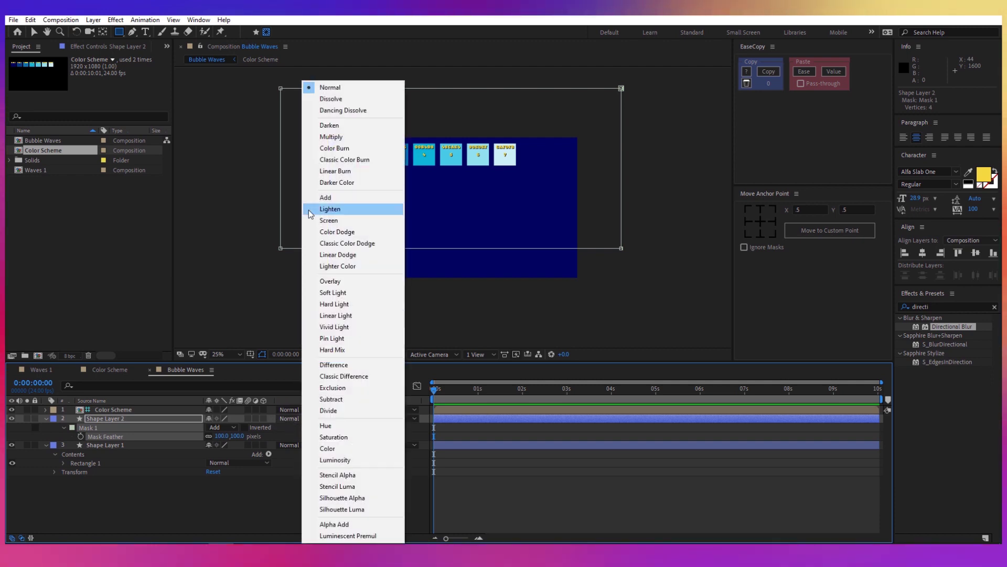
pyautogui.click(332, 99)
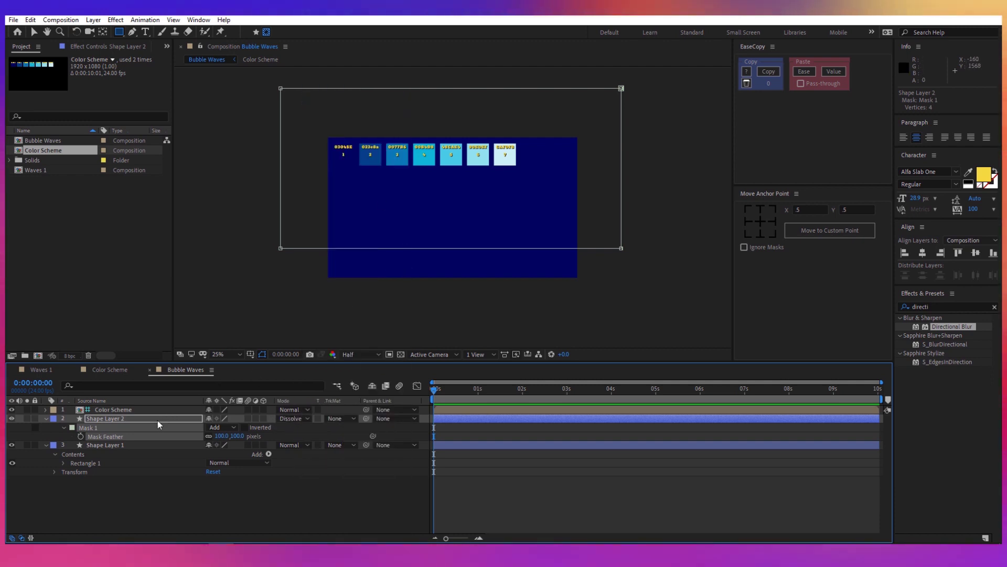
# - Change Shape Layer 2's fill to swatch 3's colour, 0077B6, sampled from the Color Scheme guide
pyautogui.click(144, 420)
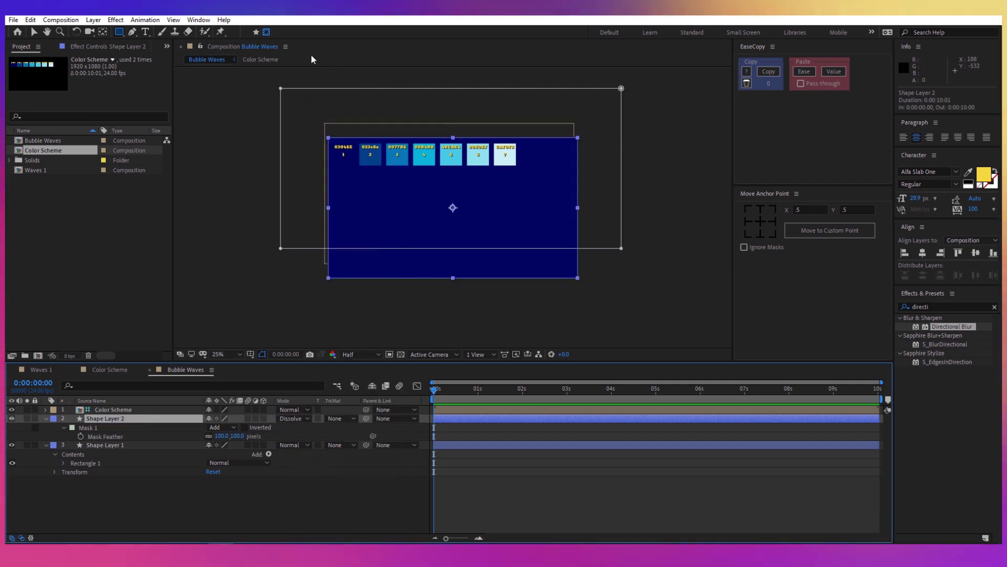
pyautogui.press('.')
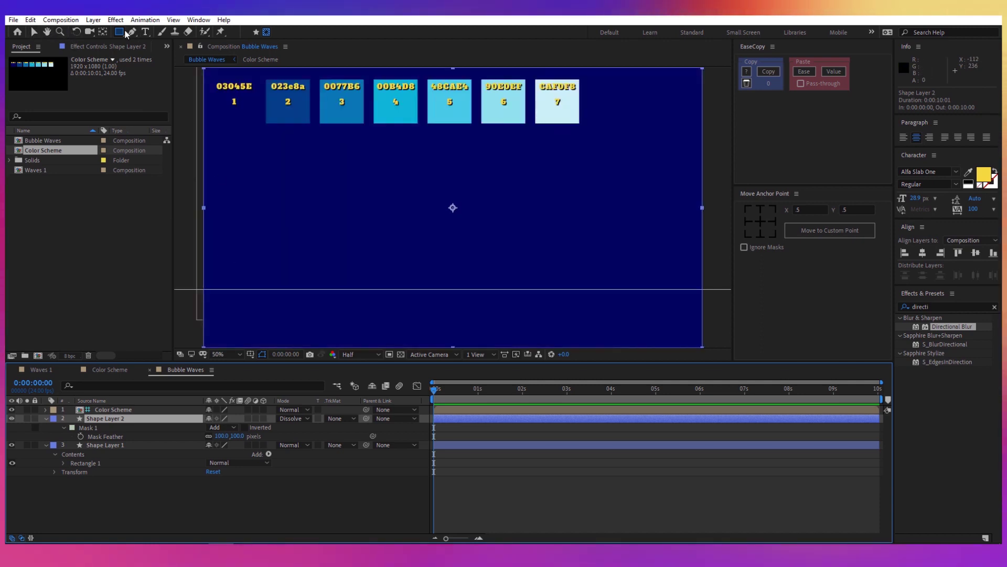
pyautogui.click(33, 32)
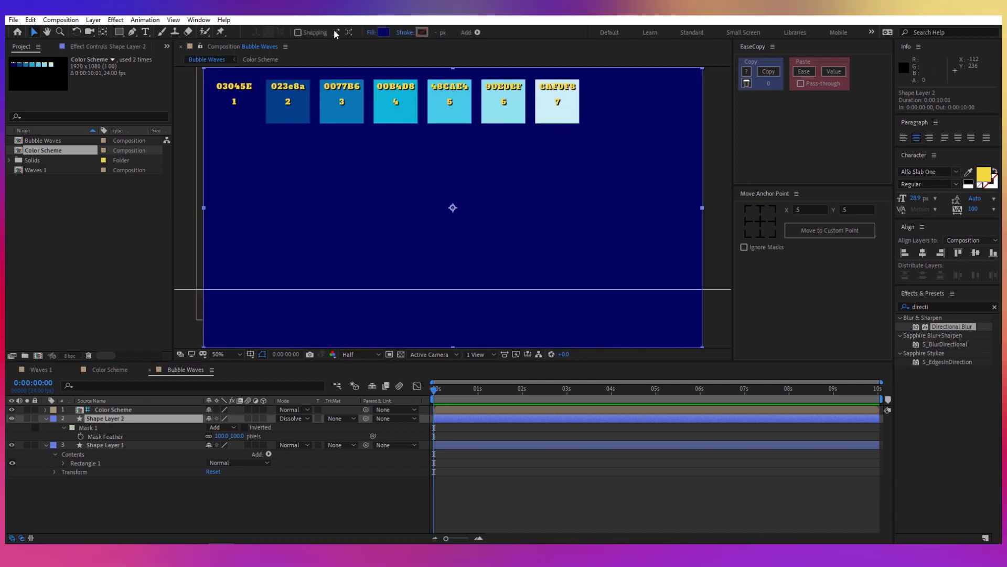
pyautogui.click(387, 33)
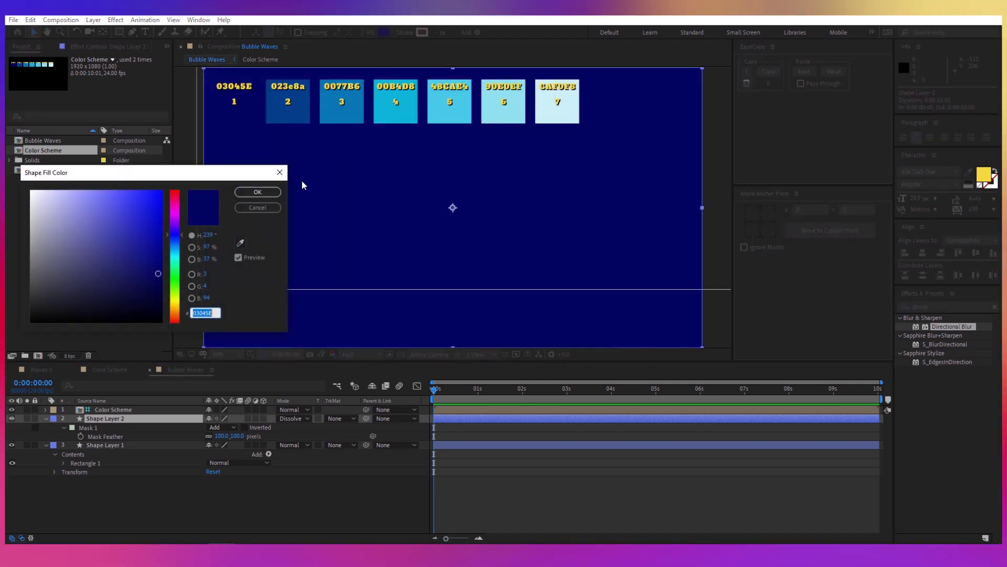
pyautogui.click(239, 242)
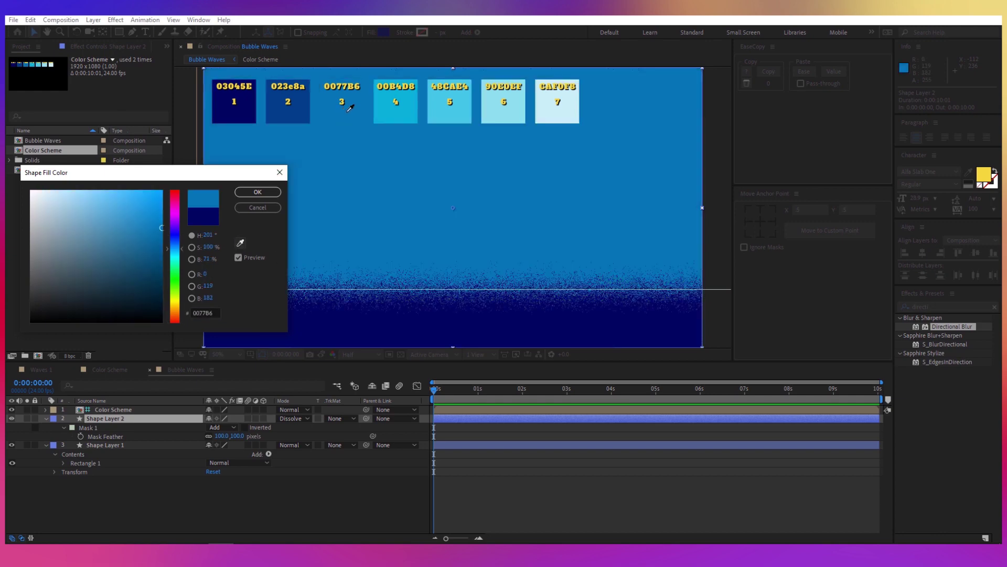
pyautogui.click(349, 108)
pyautogui.click(258, 192)
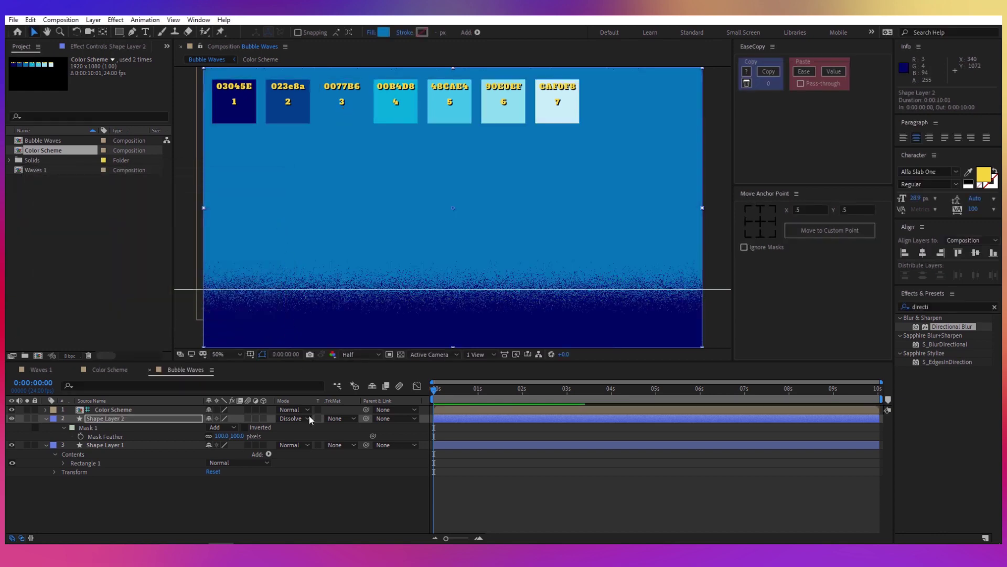
pyautogui.click(155, 428)
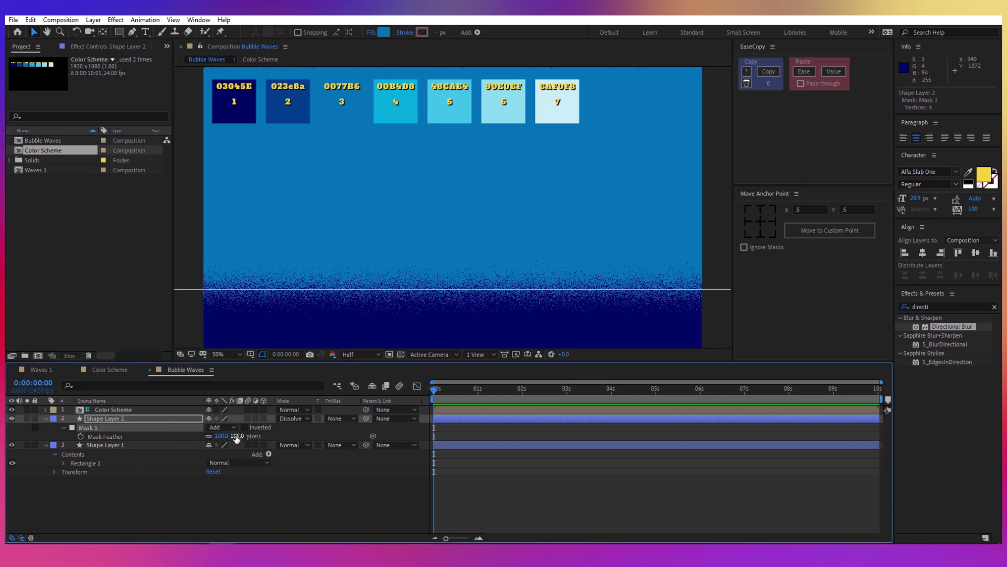
pyautogui.moveTo(236, 439); pyautogui.dragTo(233, 440)
pyautogui.hotkey('ctrl', 'z')
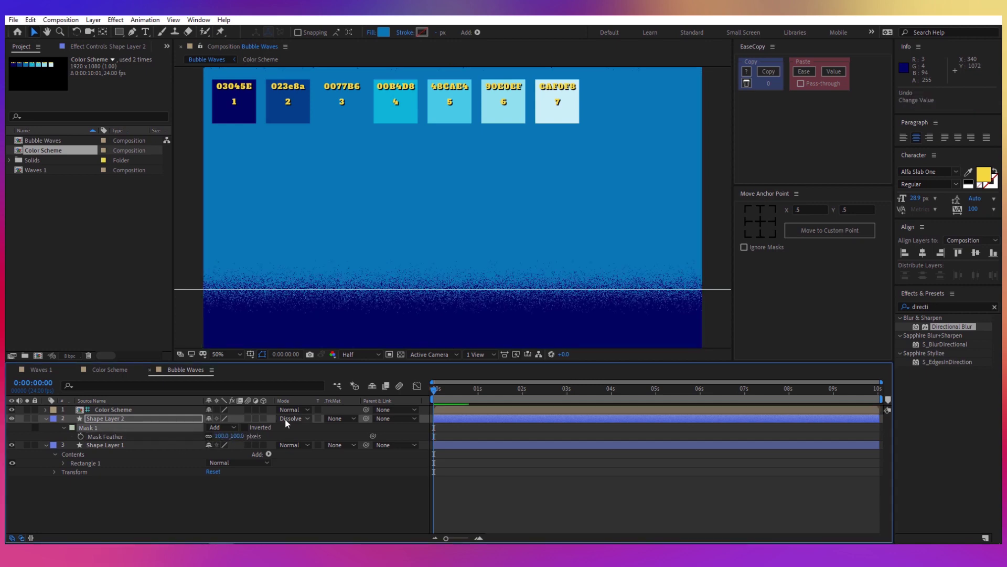
pyautogui.click(287, 417)
pyautogui.click(273, 483)
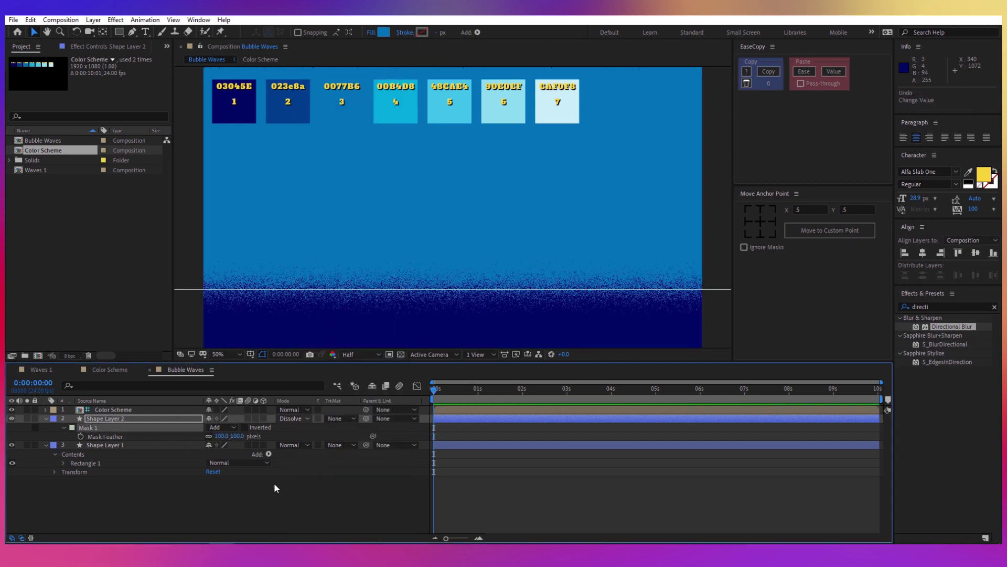
# - Duplicate Shape Layer 2 as a band in swatch 4's colour, 00B4D8, with its mask's lower edge raised above the previous band's
pyautogui.click(175, 419)
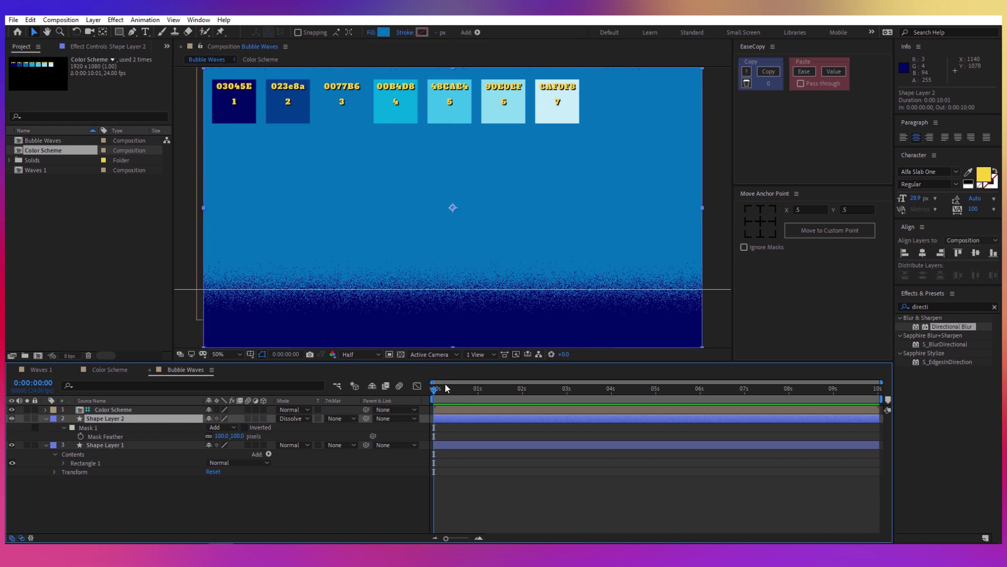
pyautogui.moveTo(446, 389); pyautogui.dragTo(449, 391)
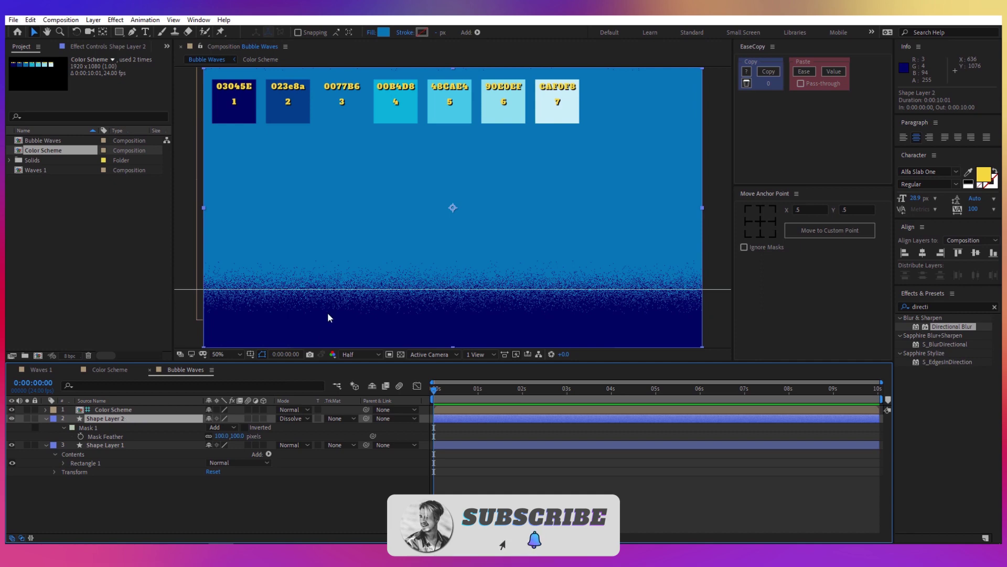
pyautogui.hotkey('ctrl', 'd')
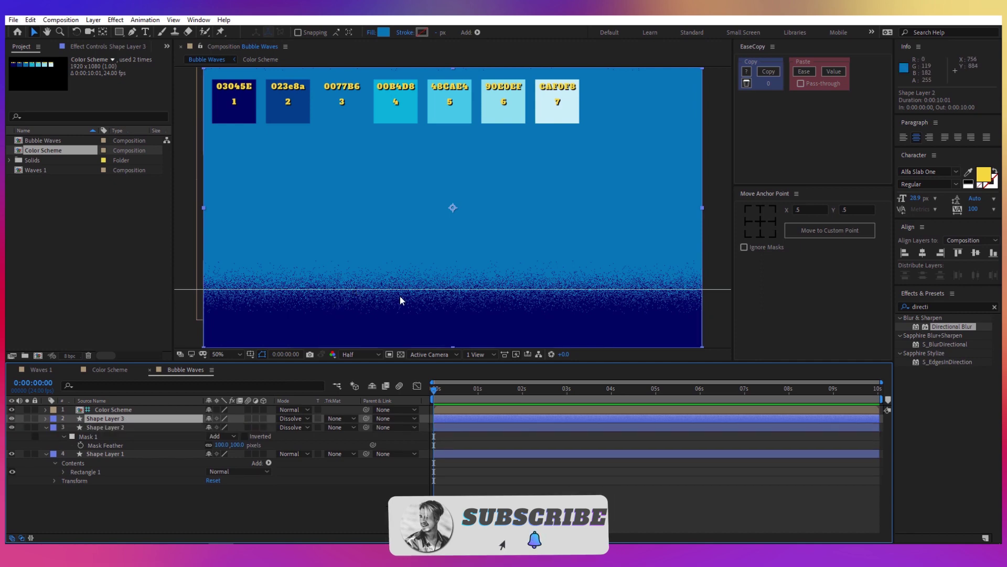
pyautogui.click(382, 33)
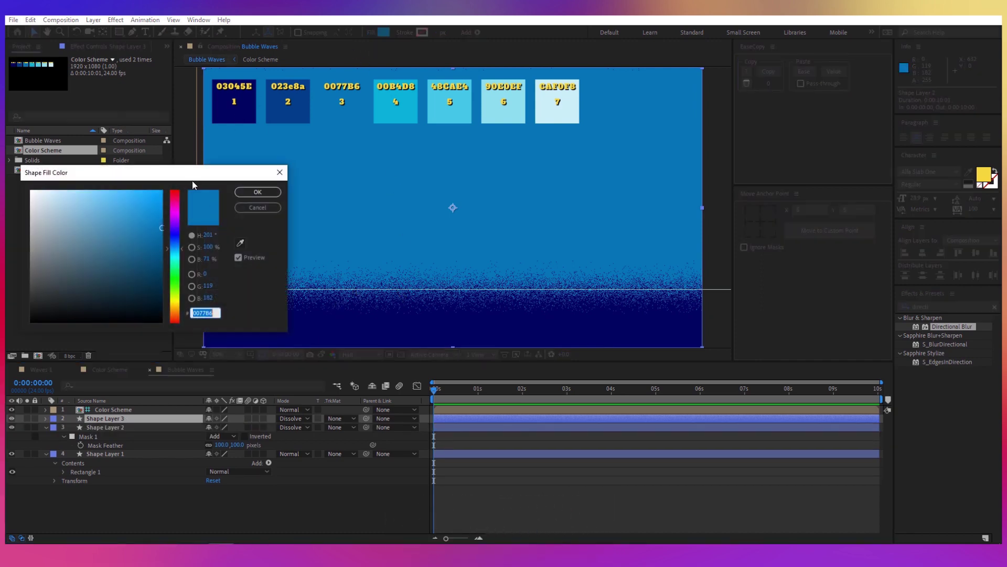
pyautogui.click(240, 243)
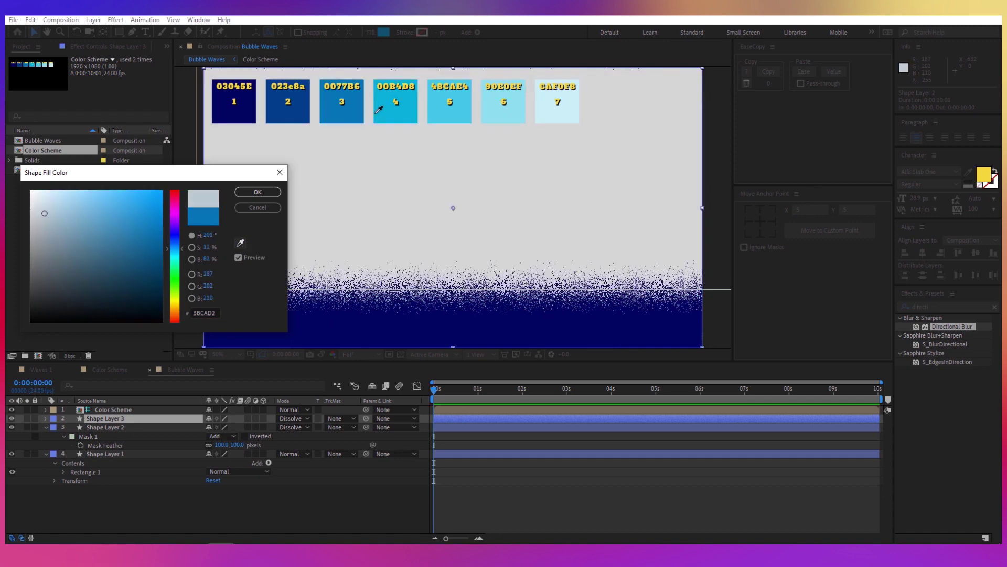
pyautogui.click(395, 113)
pyautogui.click(258, 192)
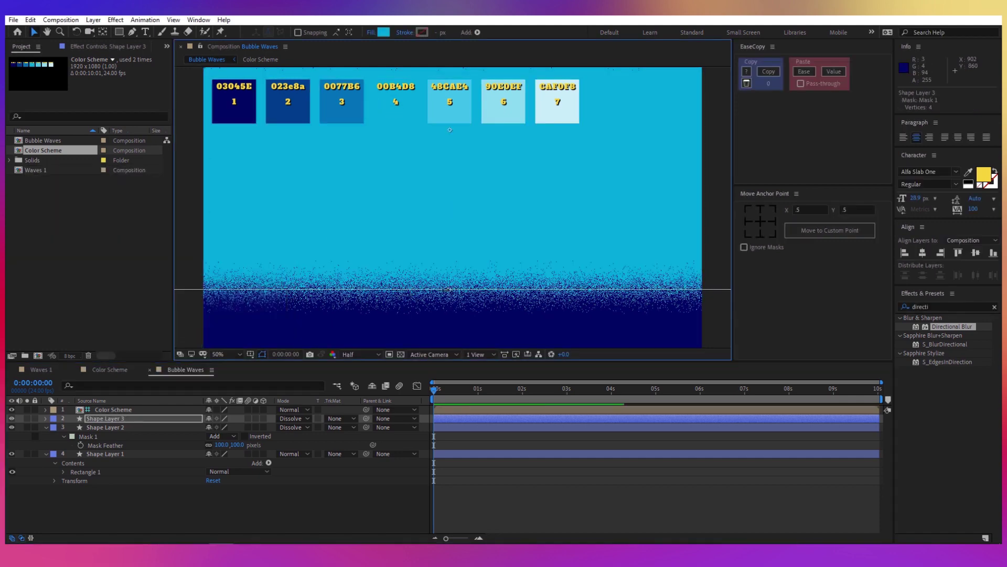
pyautogui.moveTo(450, 289); pyautogui.dragTo(460, 240)
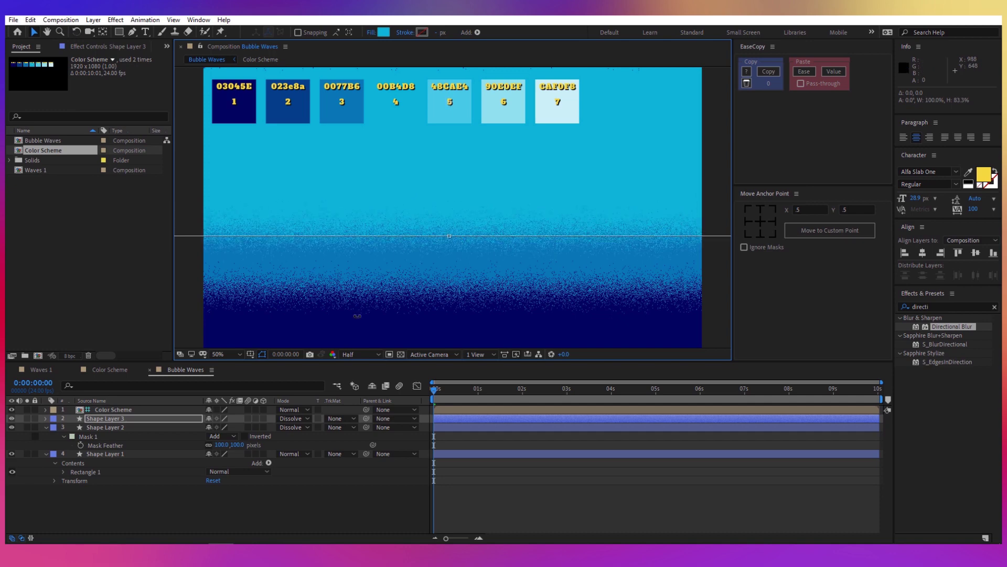
# - Duplicate Shape Layer 3 as a band in swatch 6's colour, 90E0EF, with its mask's lower edge raised to about mid-frame
pyautogui.click(150, 418)
pyautogui.hotkey('ctrl', 'd')
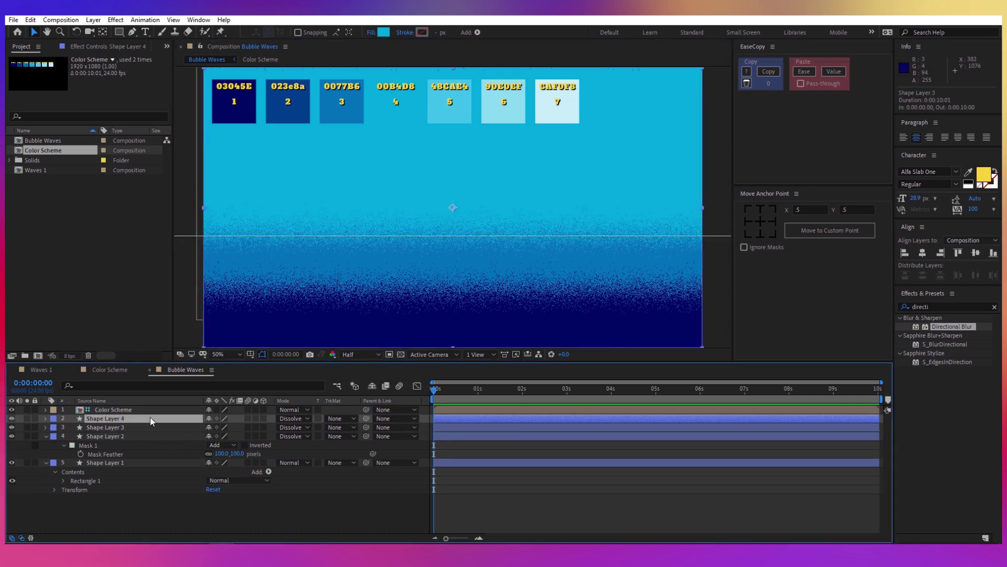
pyautogui.click(384, 33)
pyautogui.click(240, 243)
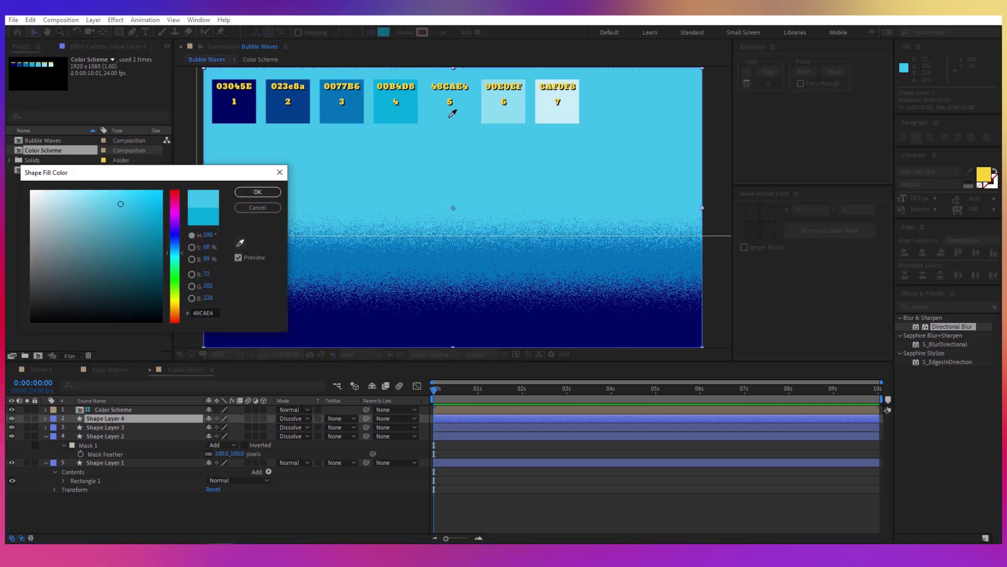
pyautogui.click(500, 103)
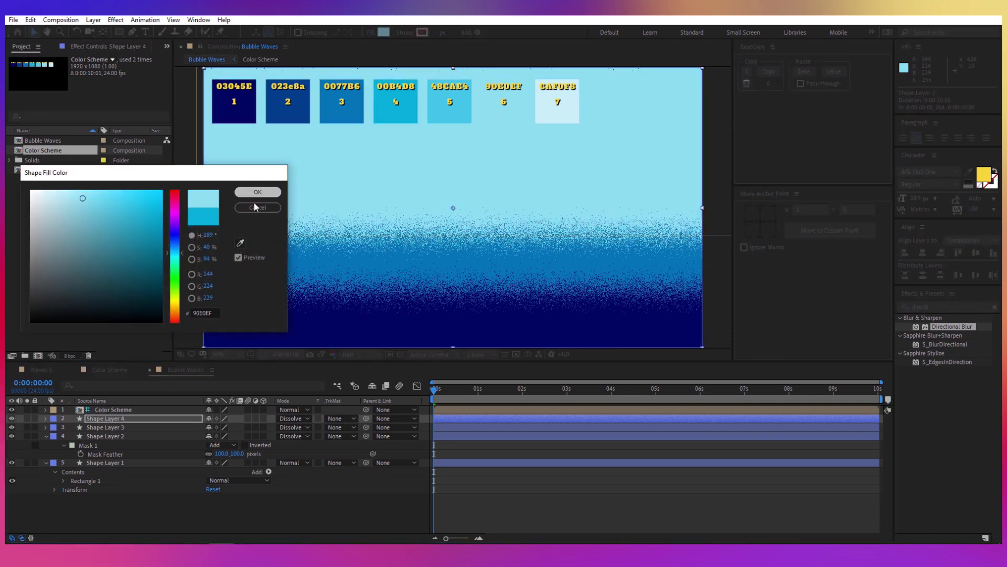
pyautogui.click(256, 192)
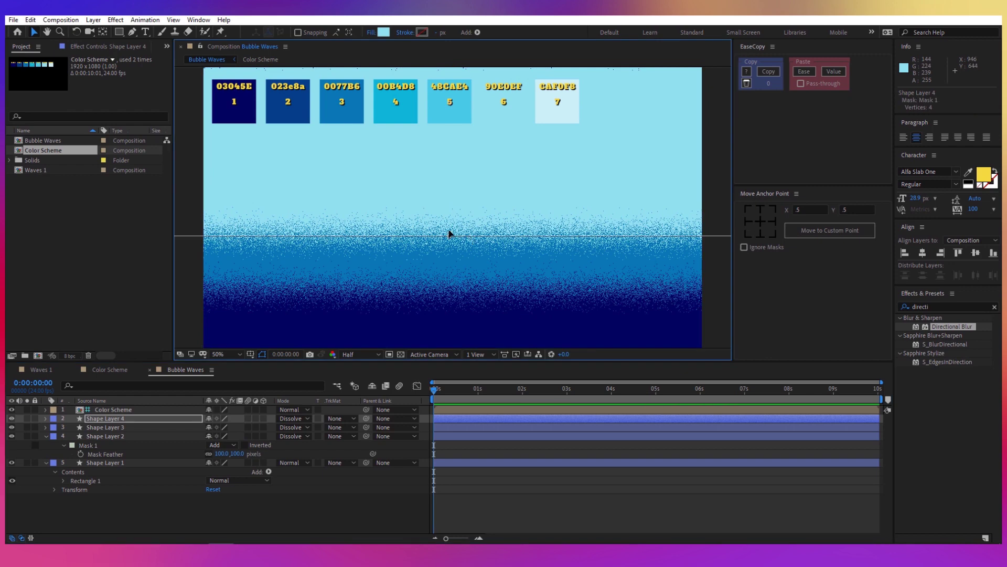
pyautogui.moveTo(449, 233); pyautogui.dragTo(441, 198)
# - Duplicate Shape Layer 4 as a band in swatch 7's colour, CAF0F8, with its mask's lower edge raised to just below the swatches
pyautogui.click(144, 417)
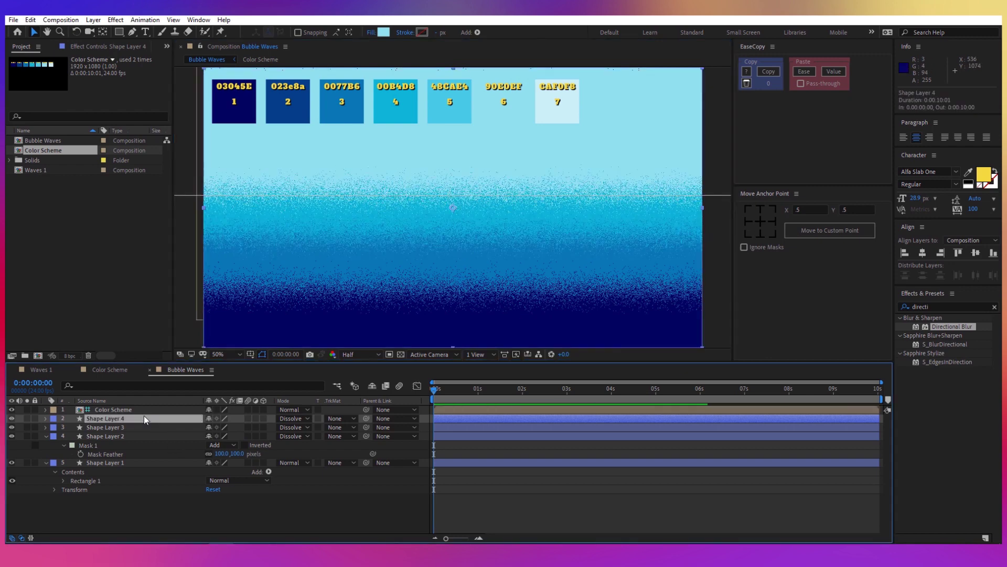
pyautogui.hotkey('ctrl', 'd')
pyautogui.click(384, 32)
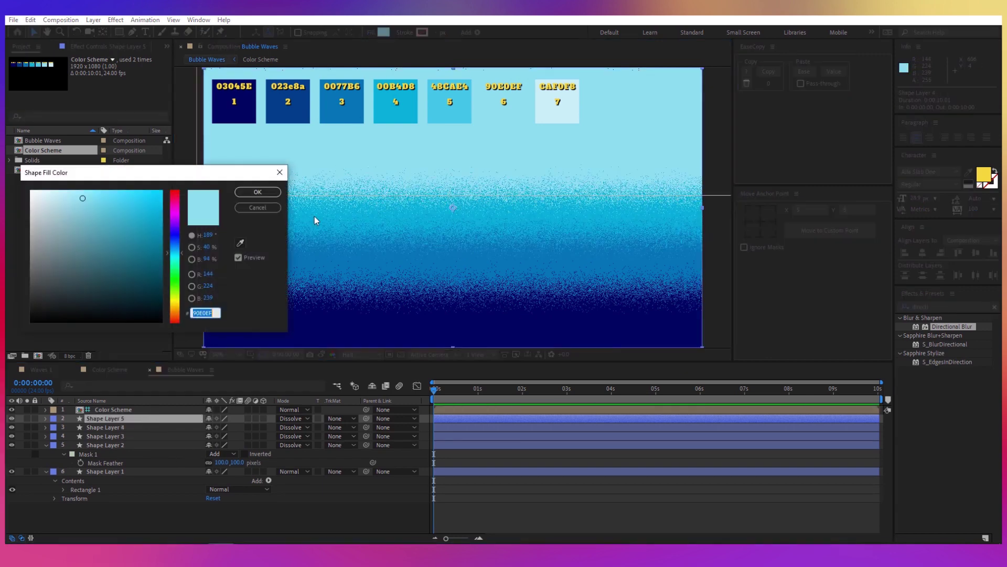
pyautogui.click(240, 244)
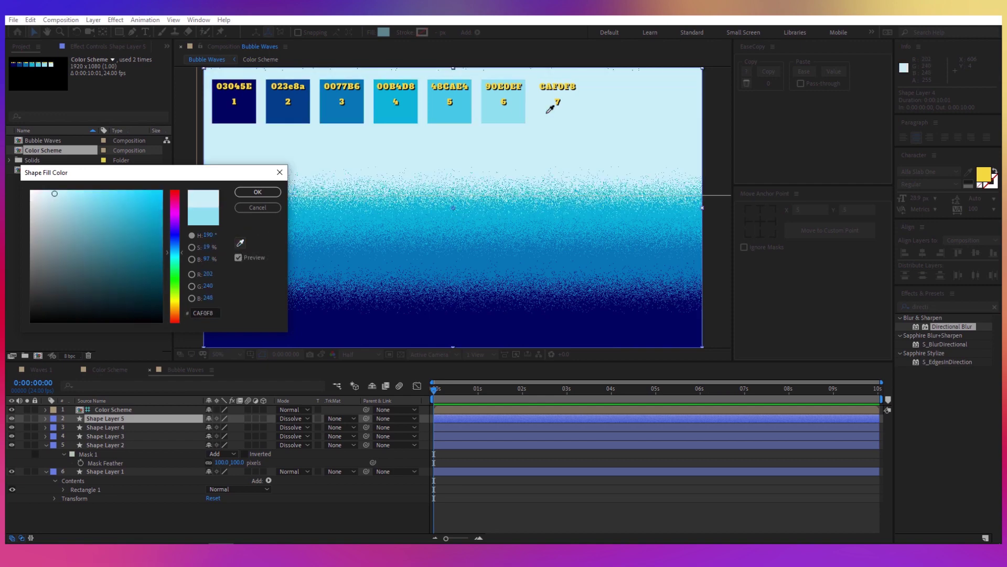
pyautogui.click(548, 106)
pyautogui.click(259, 193)
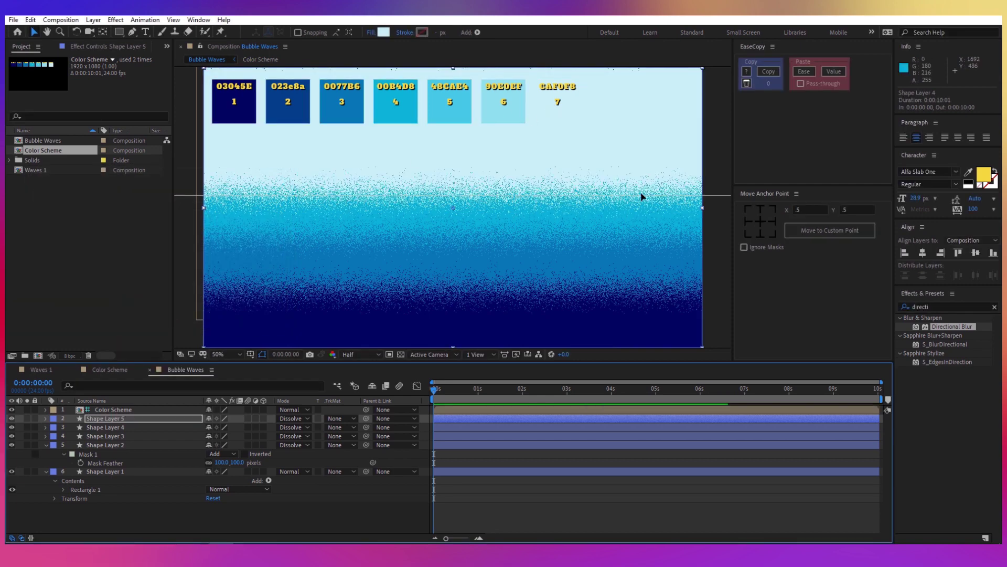
pyautogui.moveTo(451, 196); pyautogui.dragTo(450, 136)
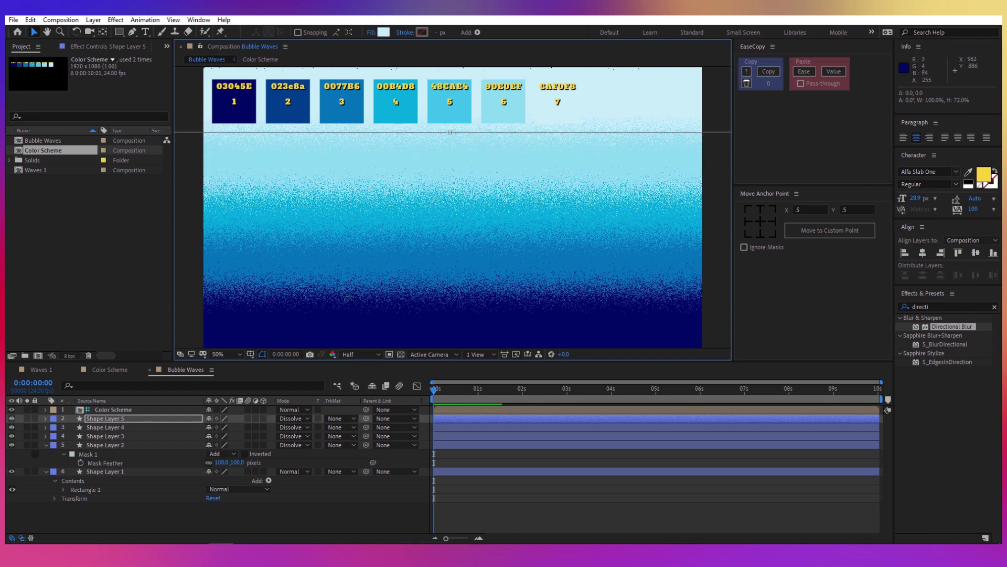
# - Reveal the shape layers' masks and slightly raise the lower mask edges of Shape Layer 4 and Shape Layer 3 to even out the bands
pyautogui.click(140, 423)
pyautogui.keyDown('shift'); pyautogui.click(140, 471); pyautogui.keyUp('shift')
pyautogui.press('m')
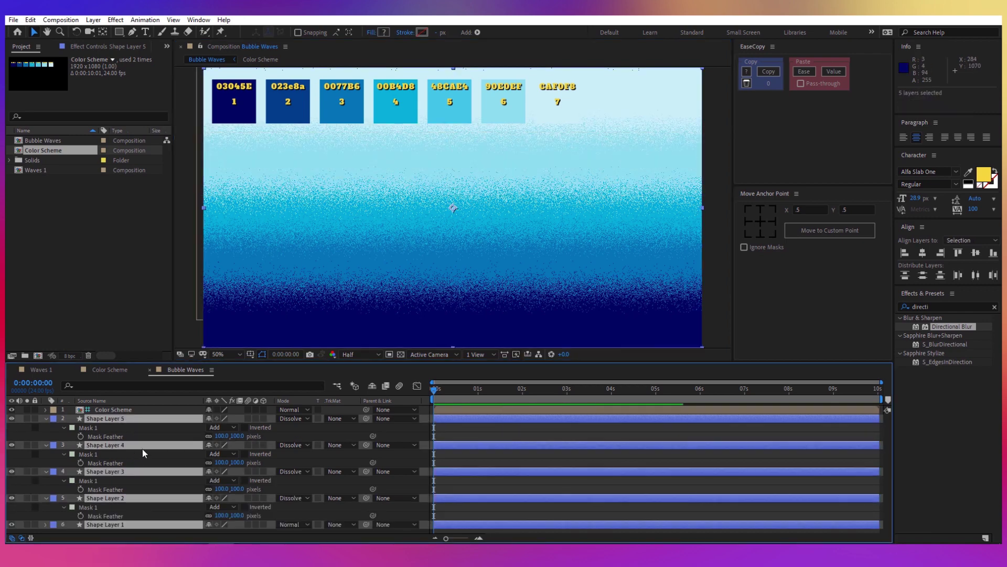
pyautogui.click(142, 453)
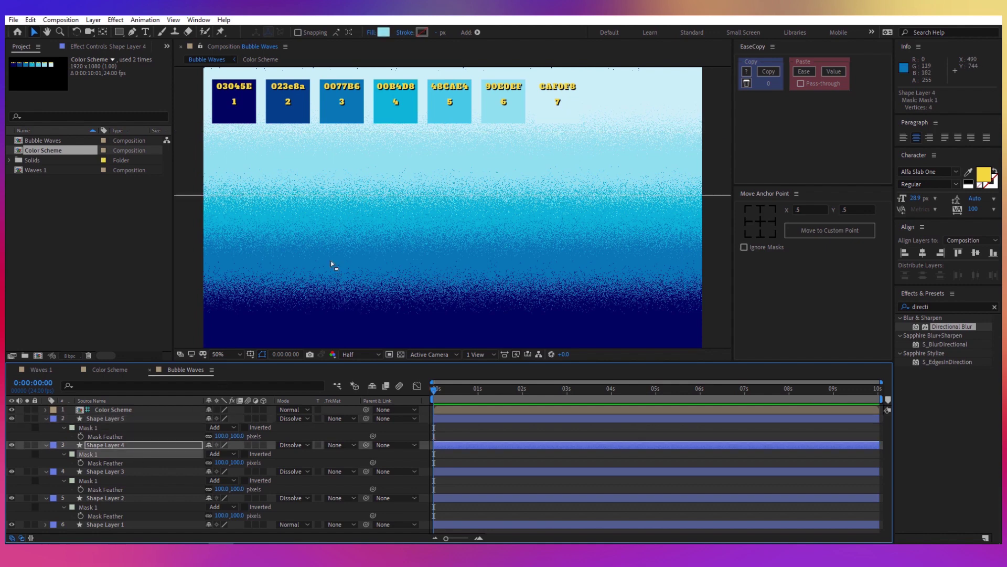
pyautogui.click(450, 187)
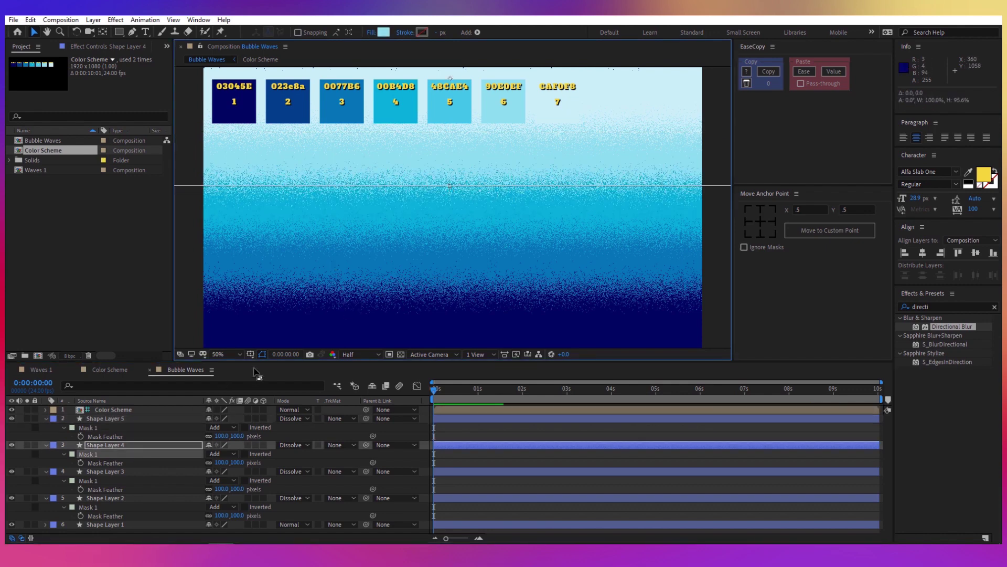
pyautogui.moveTo(376, 187); pyautogui.dragTo(376, 236)
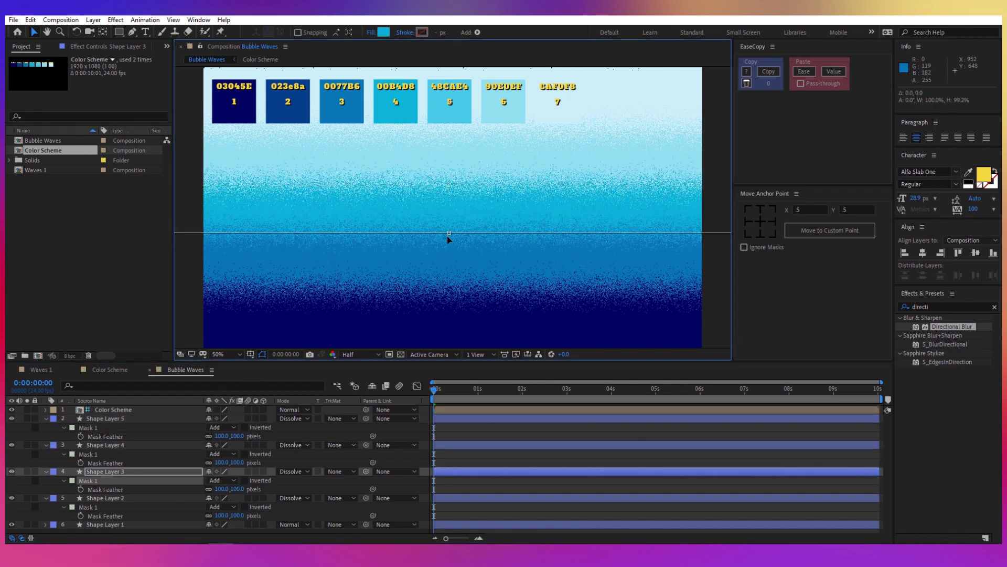
pyautogui.press('space')
pyautogui.moveTo(421, 295); pyautogui.dragTo(422, 286)
# - Collapse the mask properties of all five shape layers in the timeline
pyautogui.click(226, 354)
pyautogui.click(254, 179)
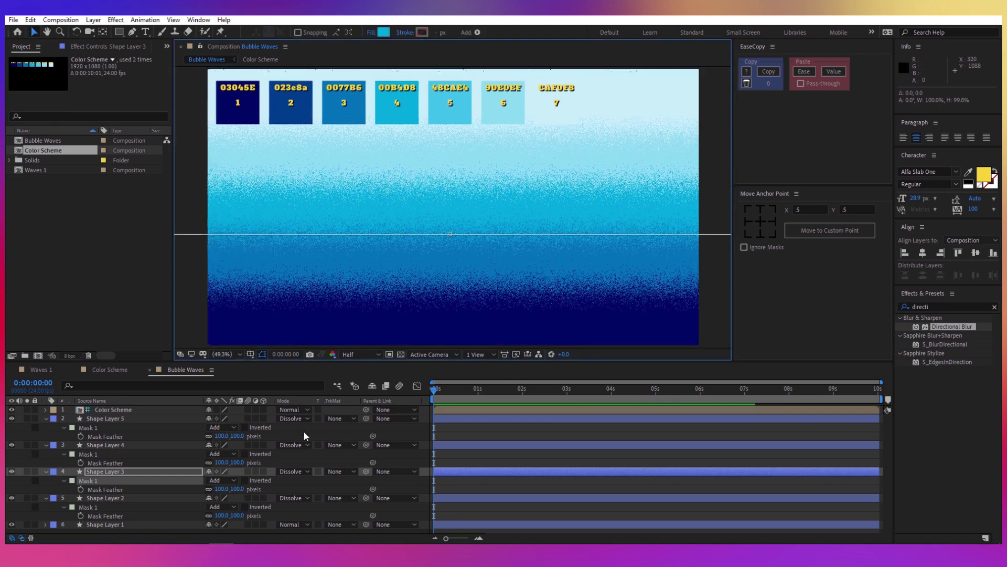
pyautogui.click(108, 418)
pyautogui.keyDown('shift'); pyautogui.click(135, 524); pyautogui.keyUp('shift')
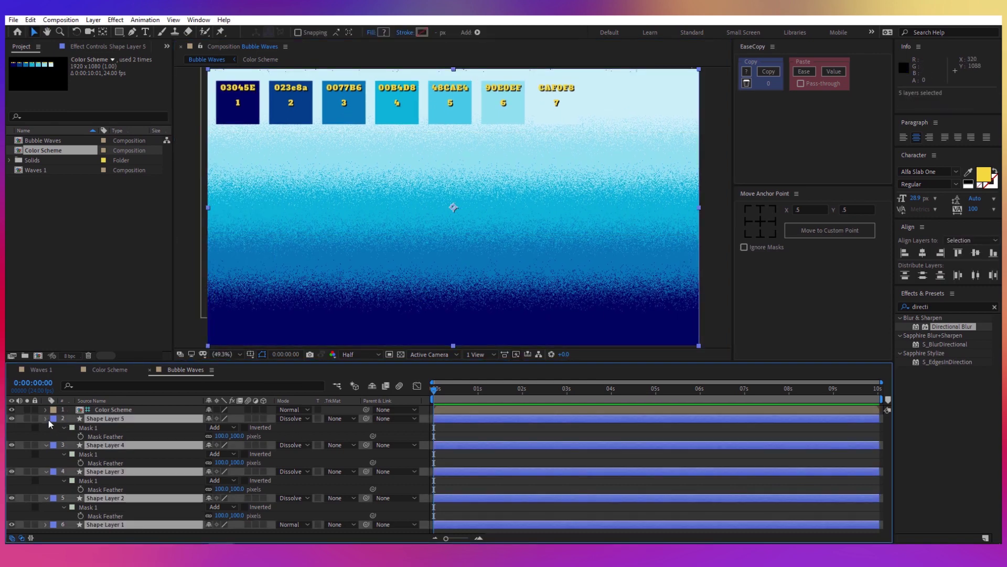
pyautogui.press('u')
# - Add an adjustment layer named Effects and place it directly below the Color Scheme layer
pyautogui.rightClick(147, 474)
pyautogui.moveTo(181, 362)
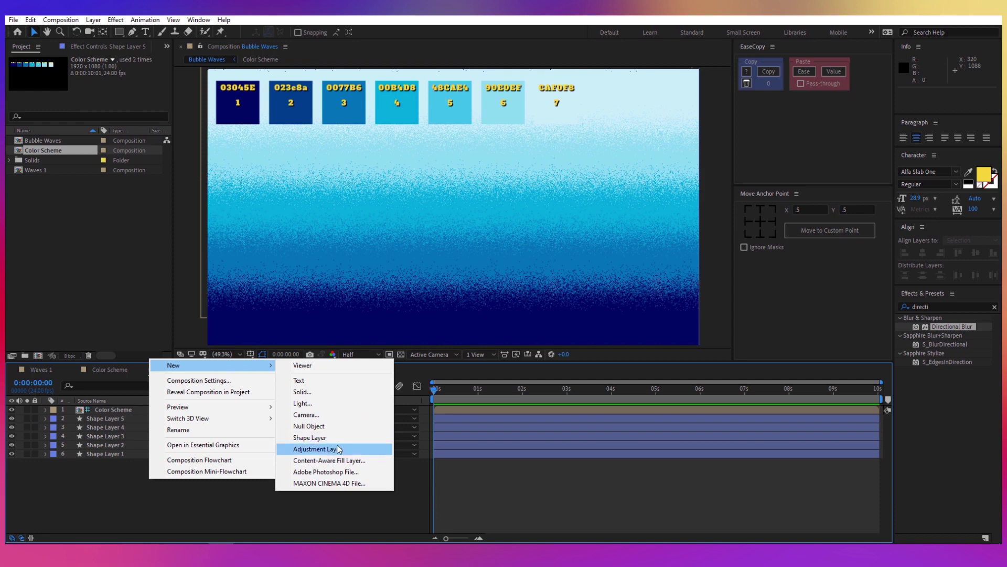
pyautogui.click(309, 447)
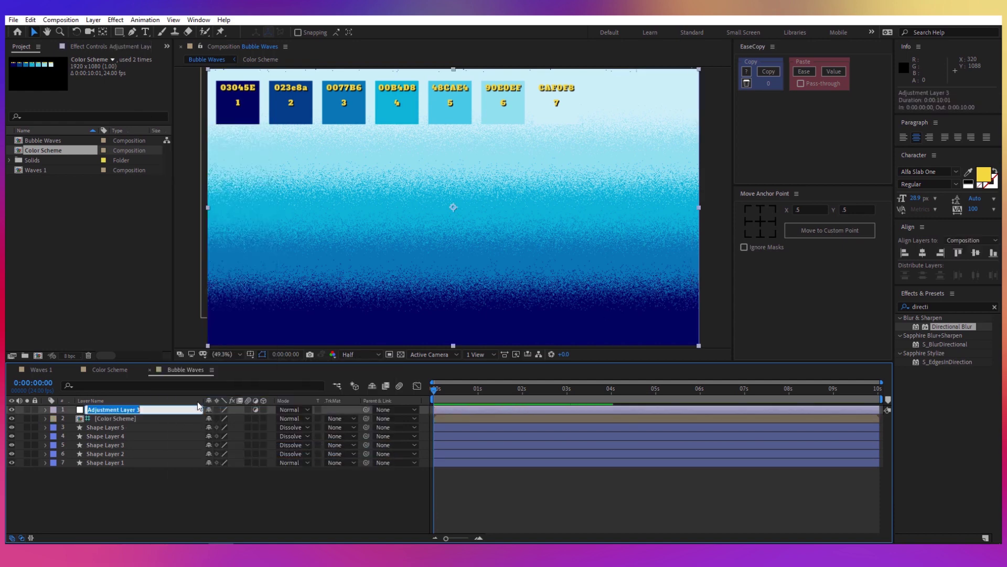
pyautogui.press('Return')
pyautogui.write('Effects')
pyautogui.press('Return')
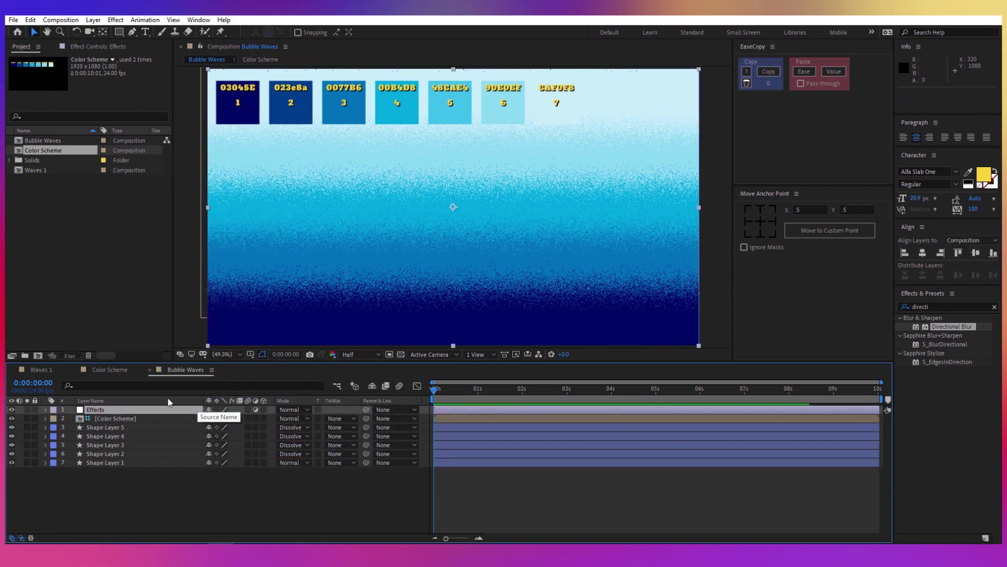
pyautogui.moveTo(168, 409); pyautogui.dragTo(170, 425)
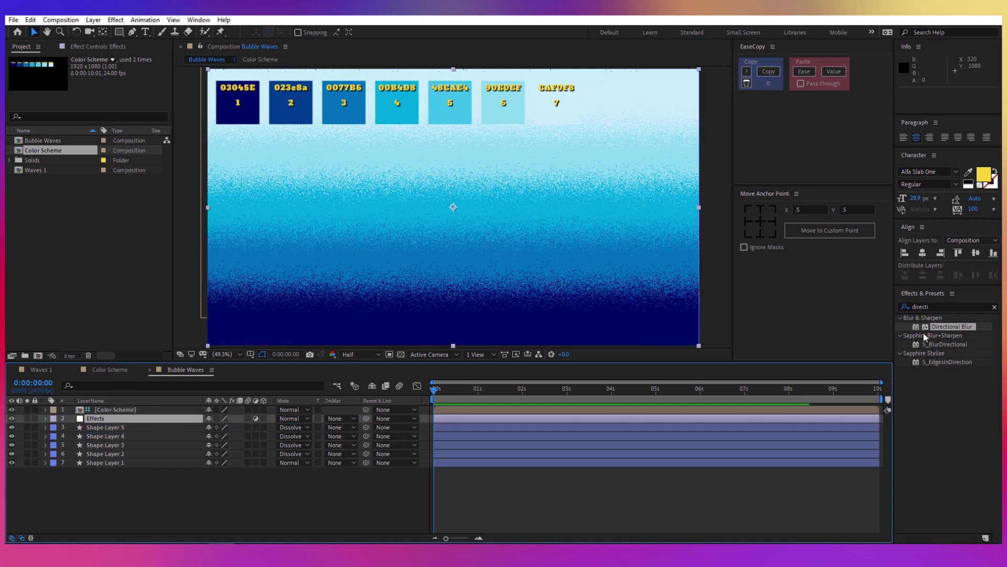
# - Find the Twirl distort effect and apply it to the Effects adjustment layer
pyautogui.click(939, 307)
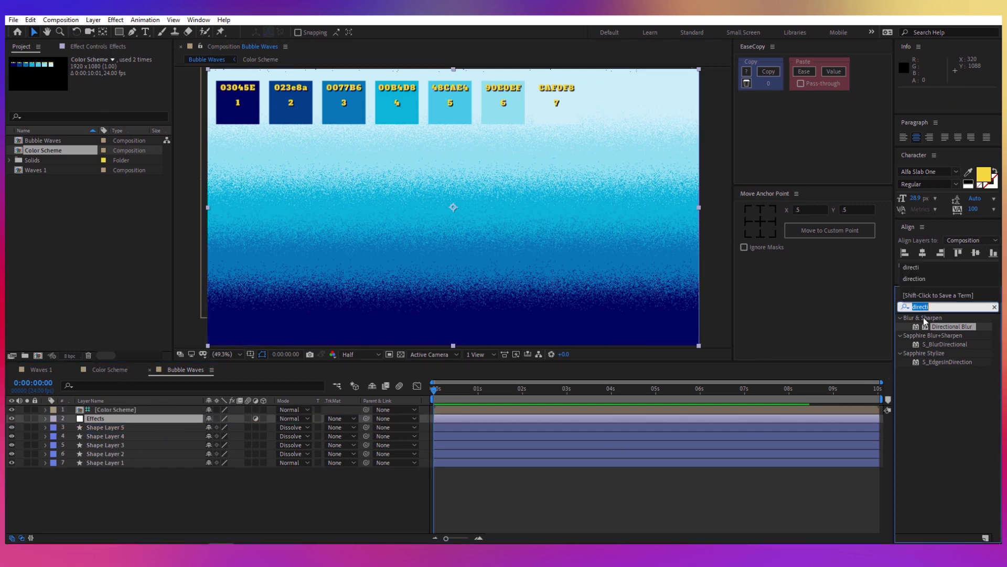
pyautogui.write('t')
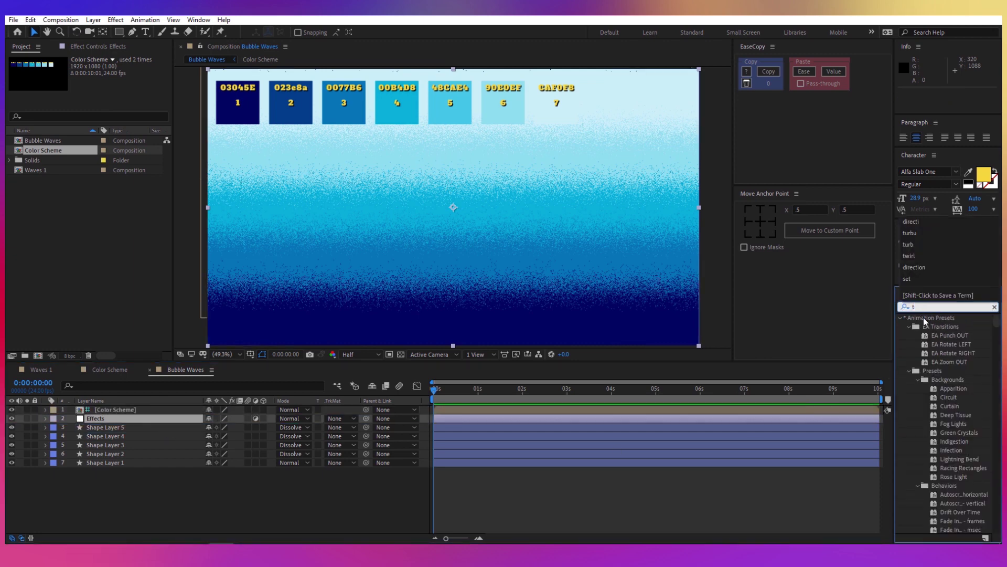
pyautogui.write('wirl')
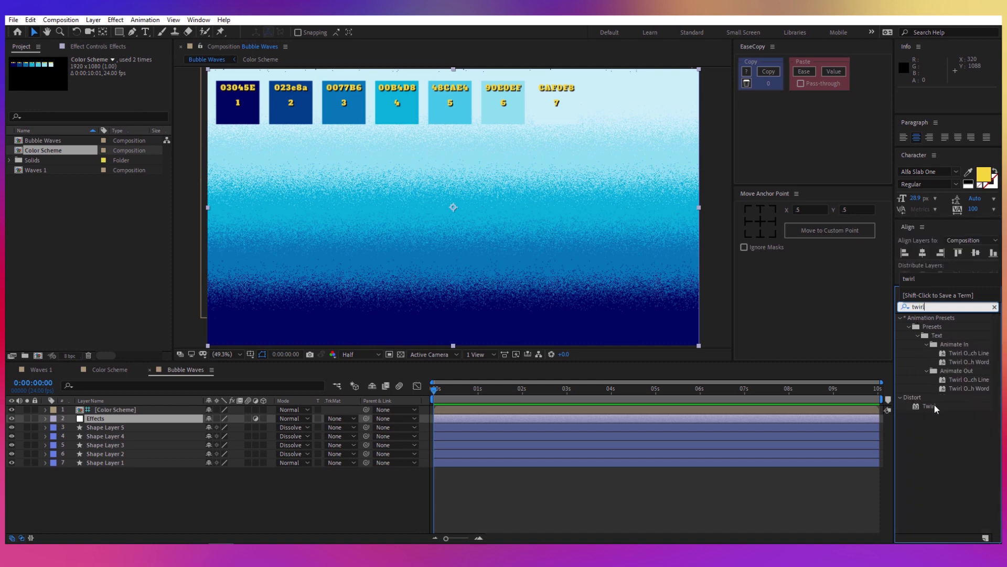
pyautogui.doubleClick(934, 405)
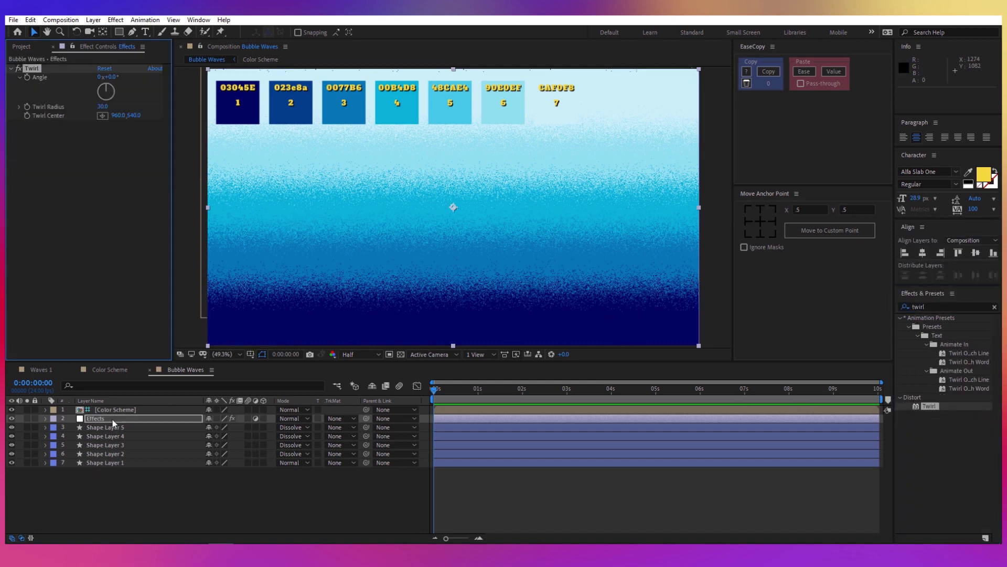
pyautogui.click(132, 419)
pyautogui.moveTo(931, 404); pyautogui.dragTo(426, 327)
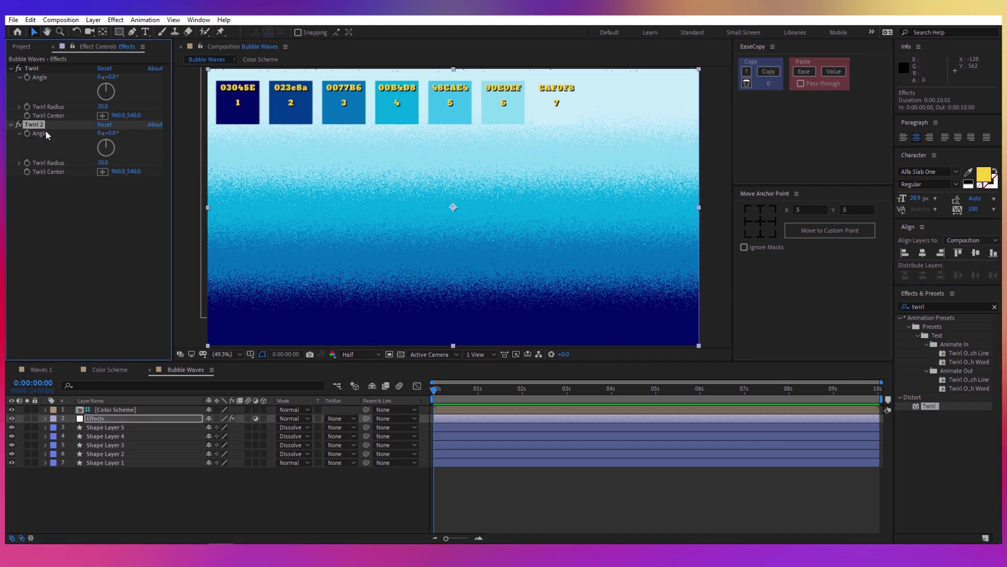
pyautogui.press('Delete')
# - Set the Twirl effect's angle to 4 full revolutions and its radius to 65
pyautogui.click(34, 68)
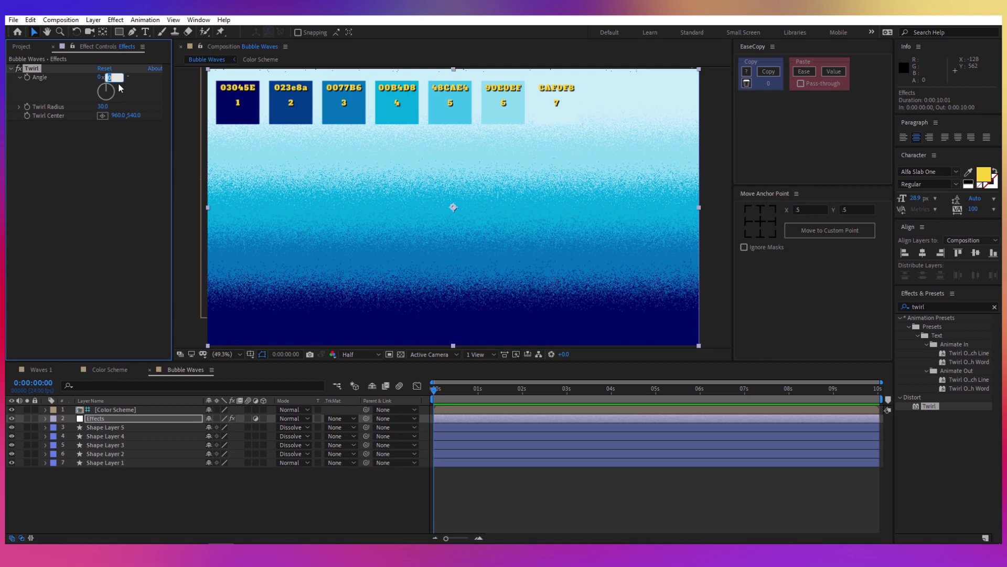
pyautogui.click(110, 166)
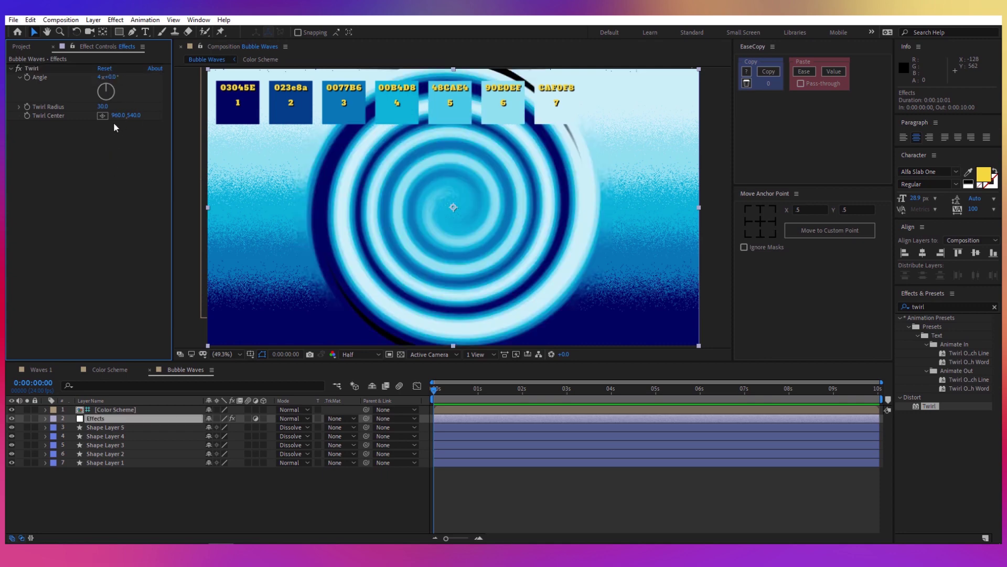
pyautogui.click(103, 107)
pyautogui.write('65')
pyautogui.press('Return')
# - Add a Wave Warp effect after Twirl on the Effects layer with wave height 35 and wave width 70
pyautogui.doubleClick(931, 310)
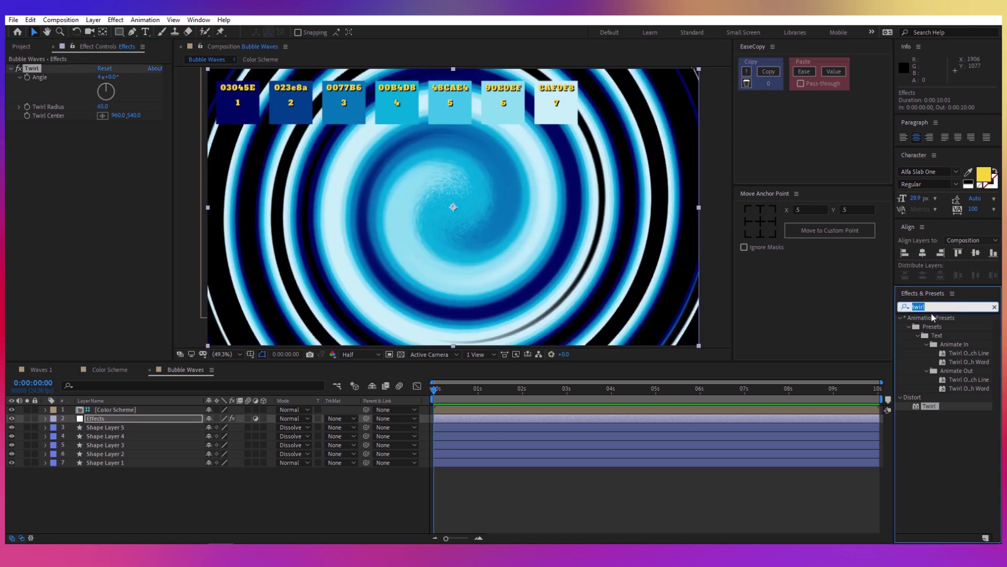
pyautogui.write('wave warp')
pyautogui.moveTo(938, 326); pyautogui.dragTo(48, 215)
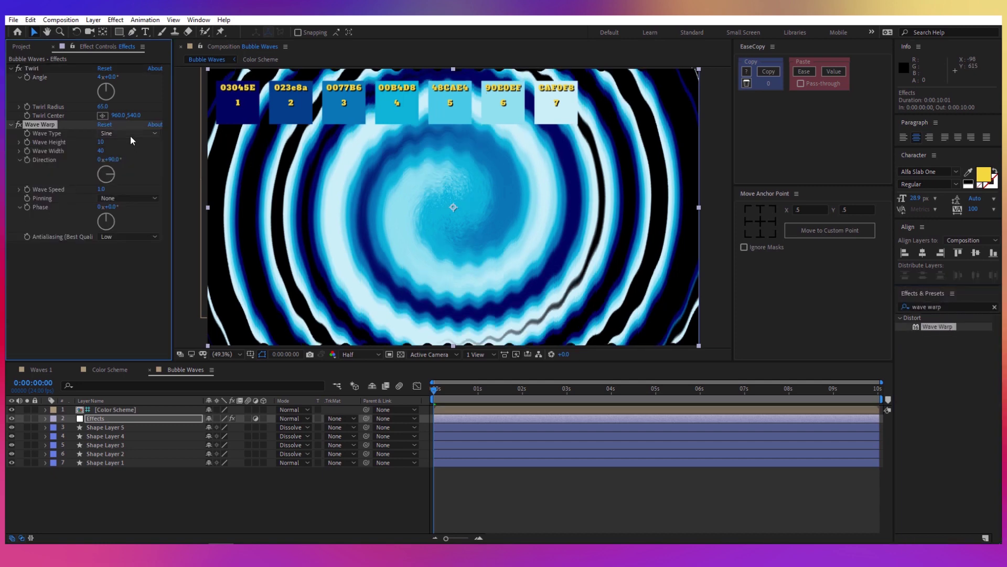
pyautogui.moveTo(101, 142); pyautogui.dragTo(101, 141)
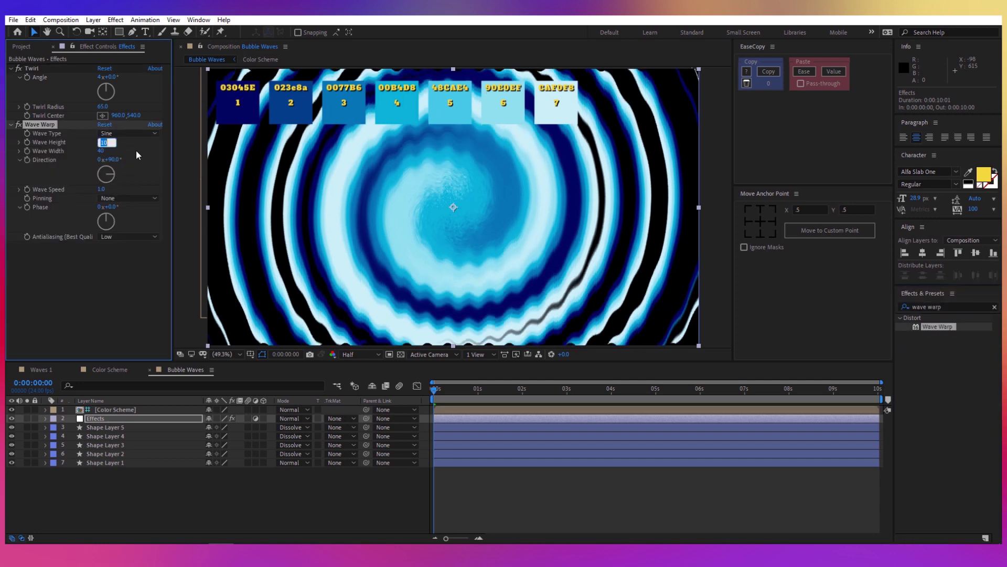
pyautogui.write('35')
pyautogui.press('Return')
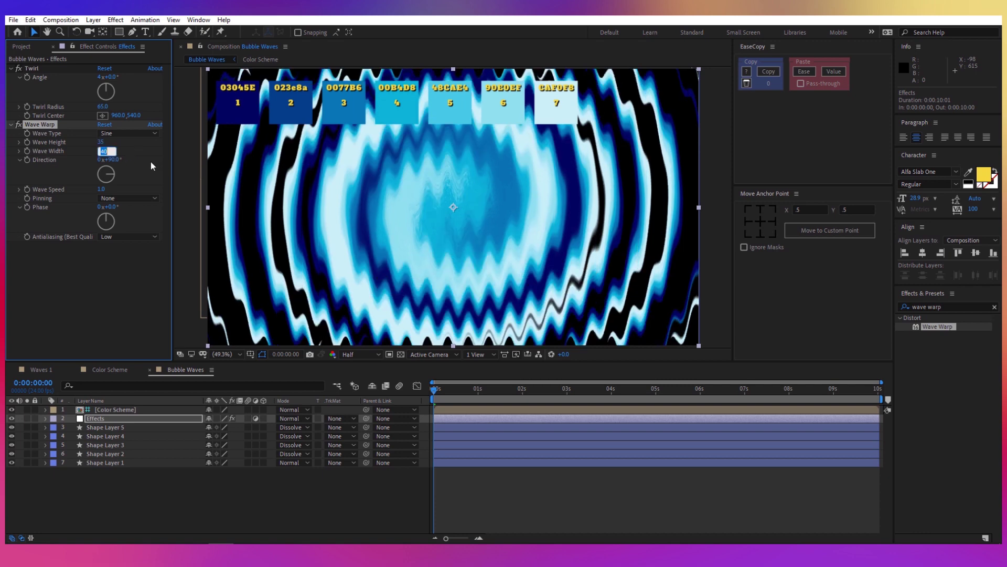
pyautogui.write('70')
pyautogui.press('Return')
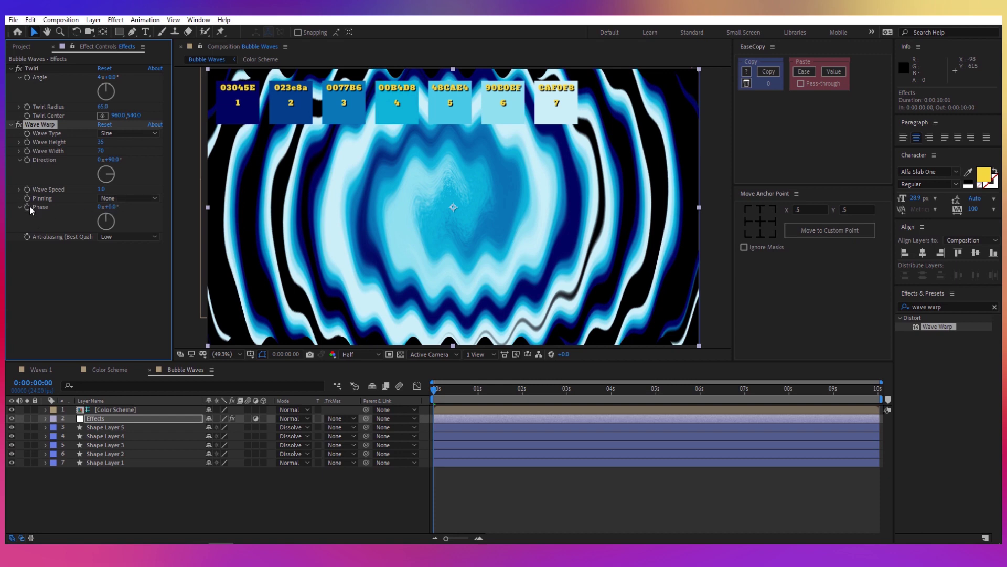
# - Reveal the Effects layer's keyframed properties and animate the Wave Warp Phase with the expression time*400
pyautogui.click(114, 418)
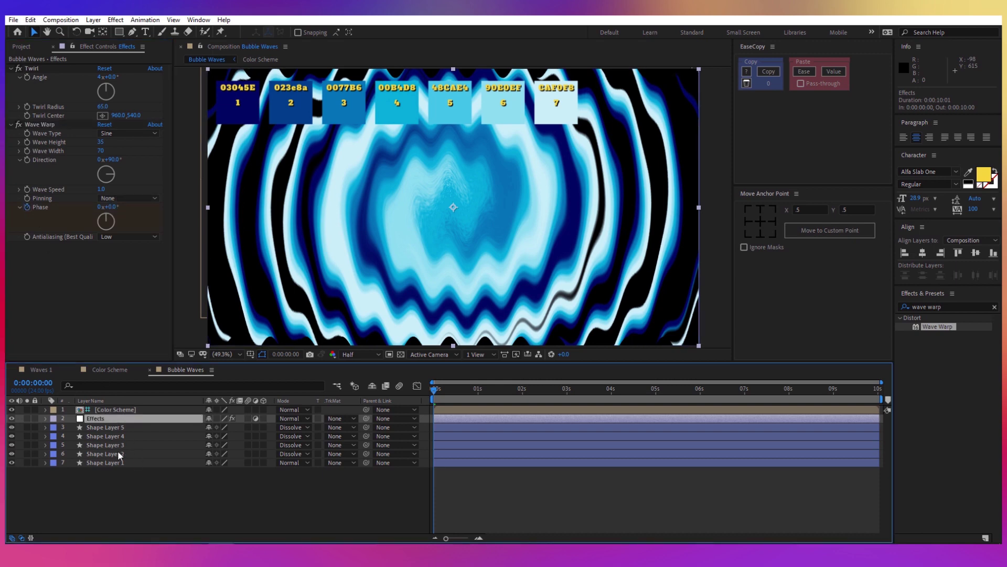
pyautogui.press('u')
pyautogui.keyDown('alt'); pyautogui.click(81, 436); pyautogui.keyUp('alt')
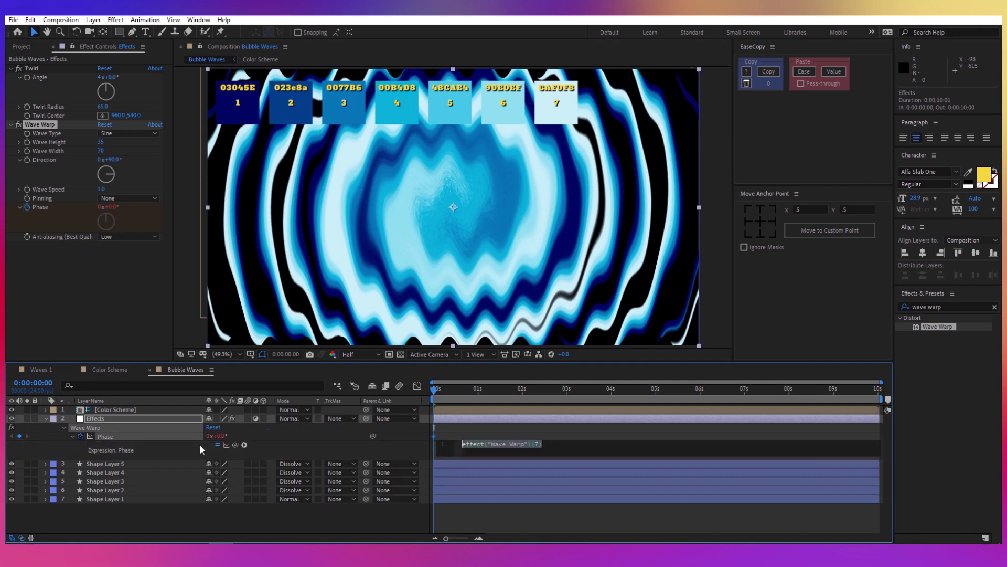
pyautogui.write('t')
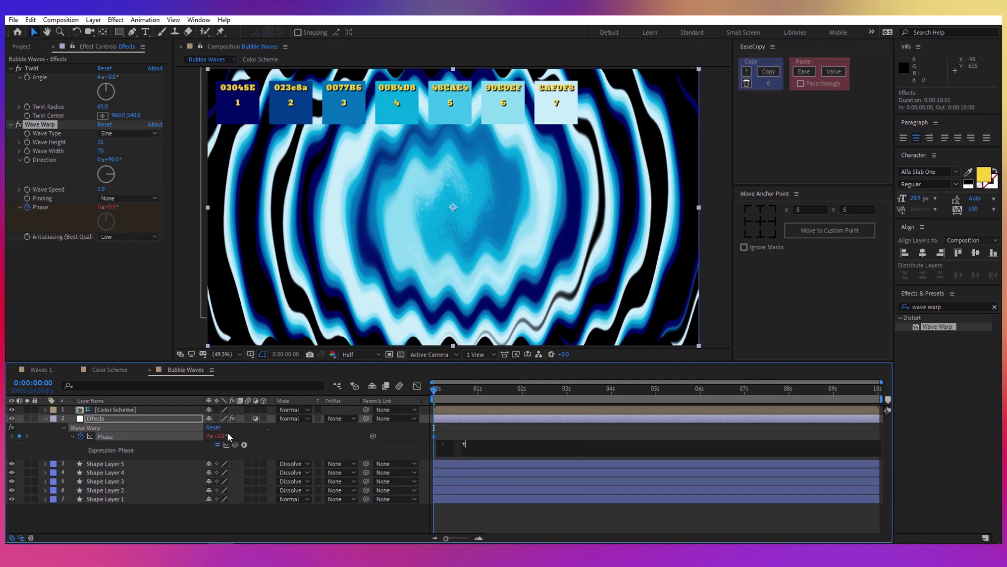
pyautogui.write('ime*400')
pyautogui.click(289, 436)
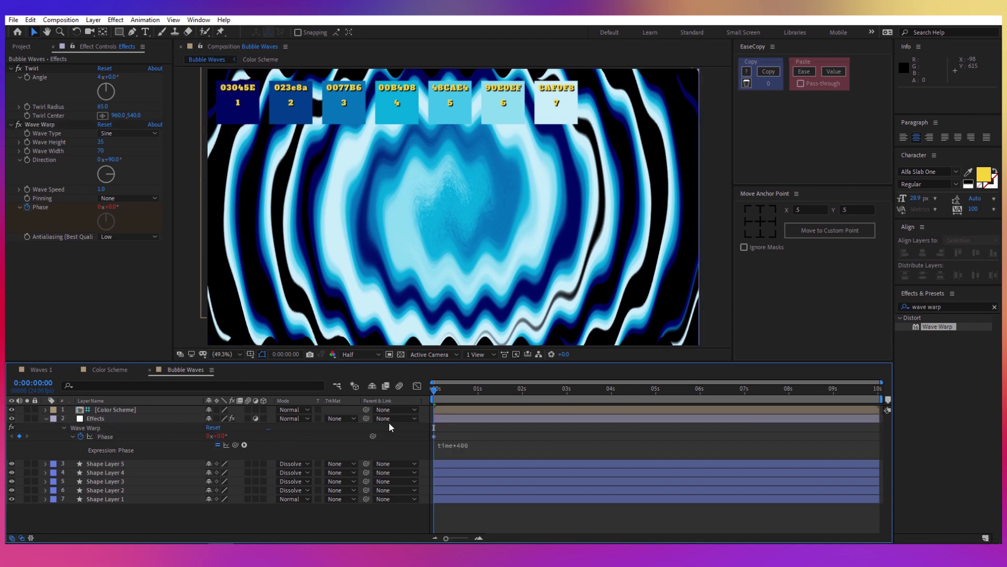
# - Add Turbulent Displace to the Effects layer with amount 35, size 20 and complexity 5.5, and enable keyframing for its Evolution
pyautogui.click(163, 420)
pyautogui.click(949, 307)
pyautogui.click(949, 307)
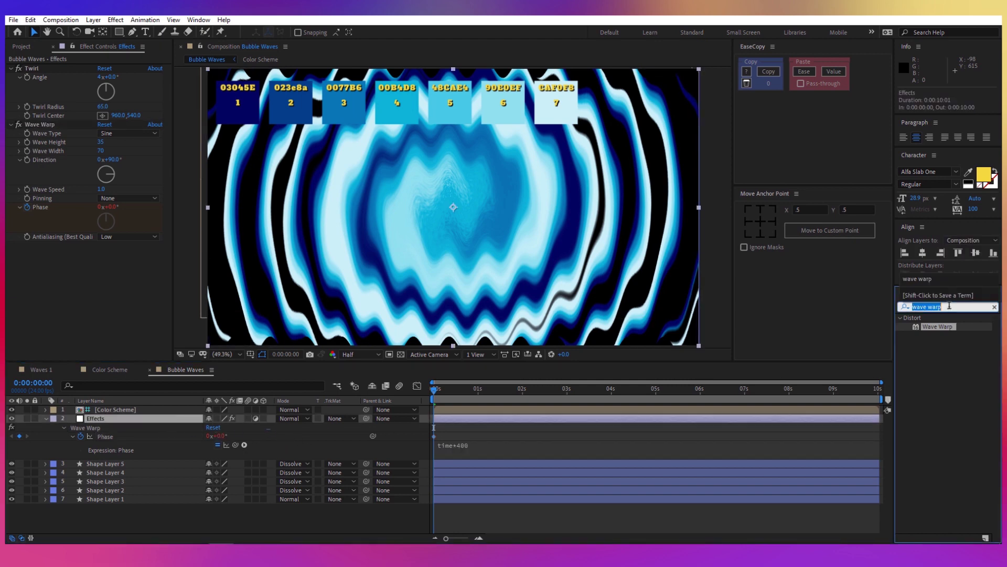
pyautogui.write('turbu')
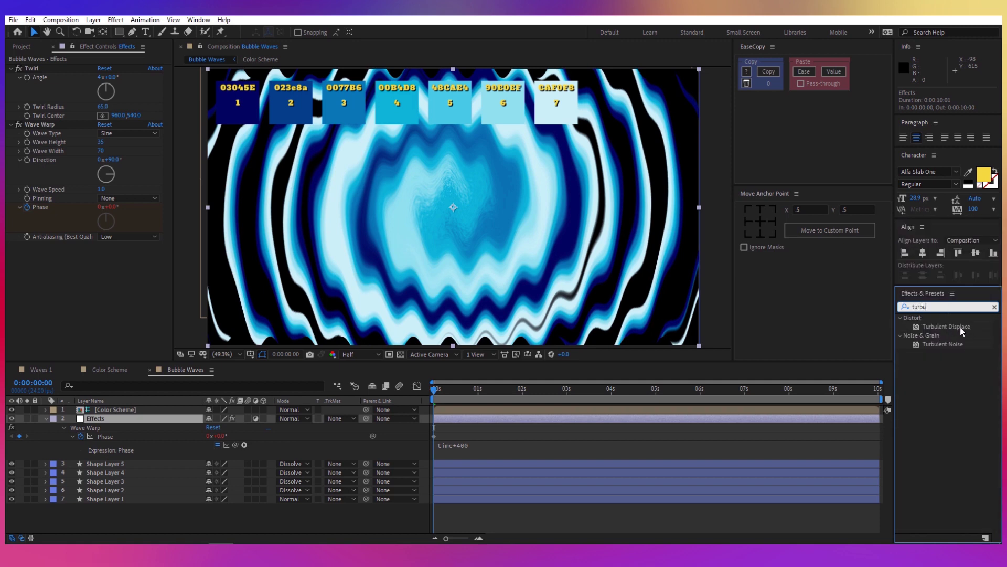
pyautogui.doubleClick(960, 326)
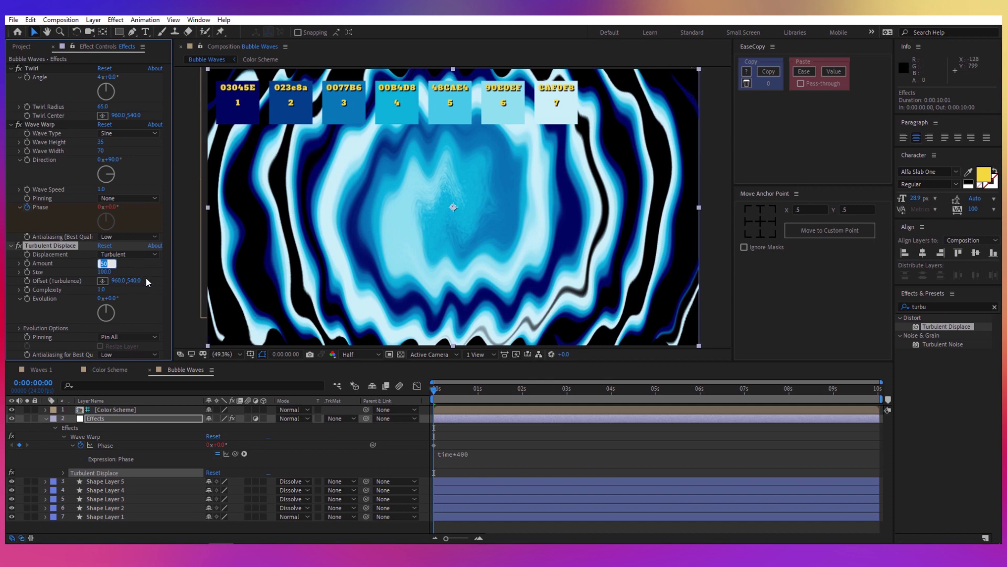
pyautogui.write('35')
pyautogui.press('Return')
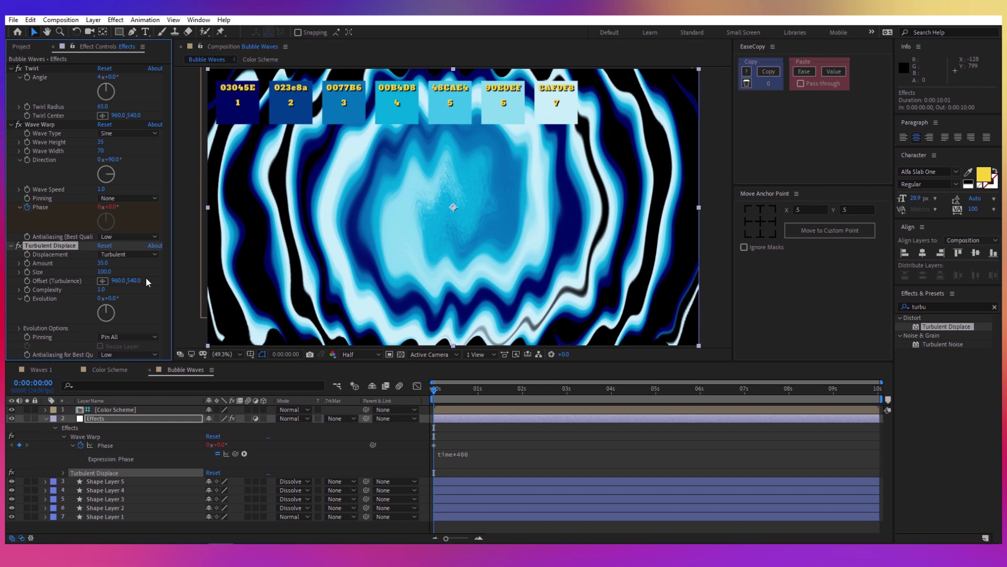
pyautogui.click(106, 273)
pyautogui.write('200')
pyautogui.press('Return')
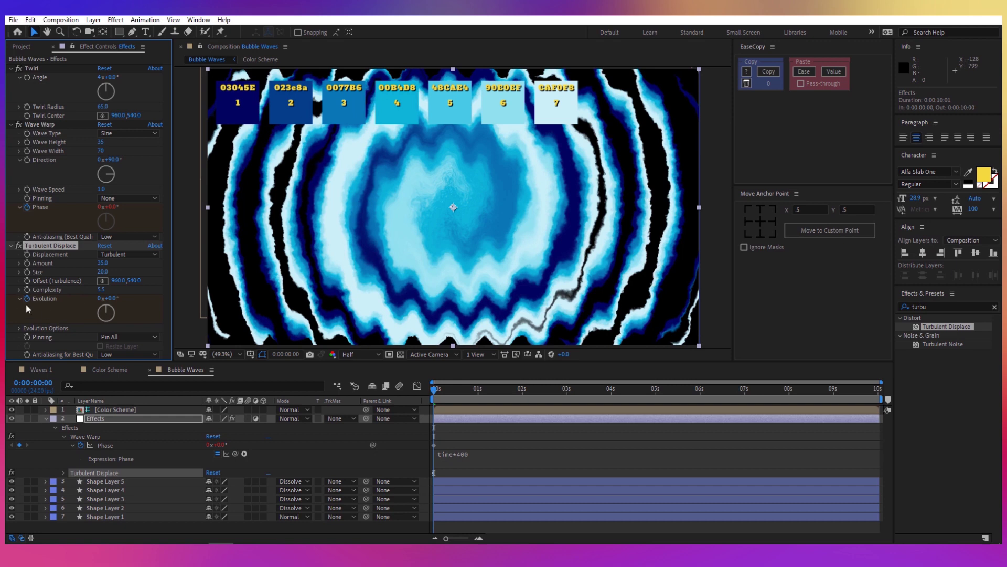
# - Animate the Turbulent Displace Evolution with the expression time*400, collapse the Effects layer and move the current time to frame 12
pyautogui.click(116, 417)
pyautogui.press('u')
pyautogui.press('u')
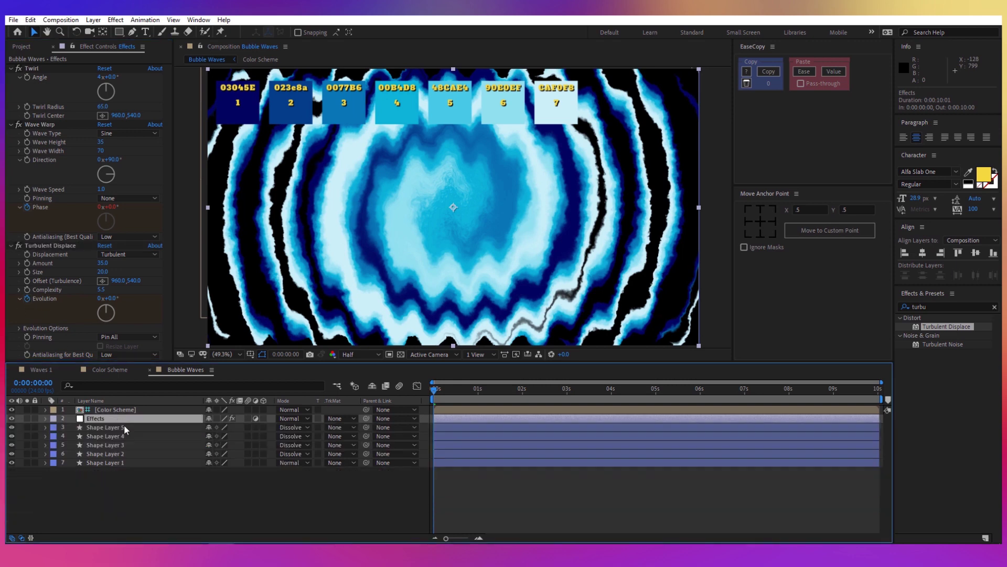
pyautogui.scroll(-2, 145, 487)
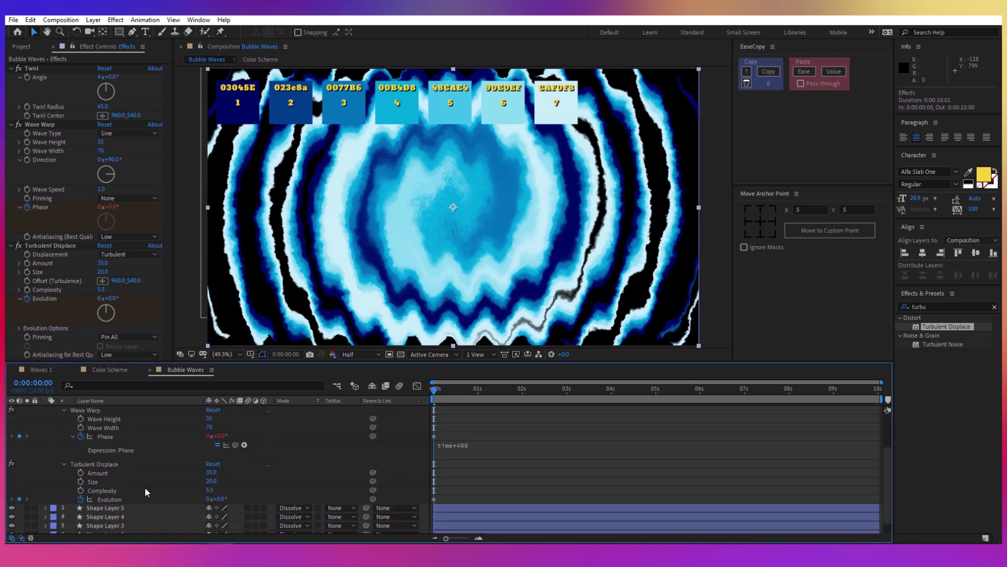
pyautogui.scroll(2, 111, 416)
pyautogui.press('u')
pyautogui.click(118, 454)
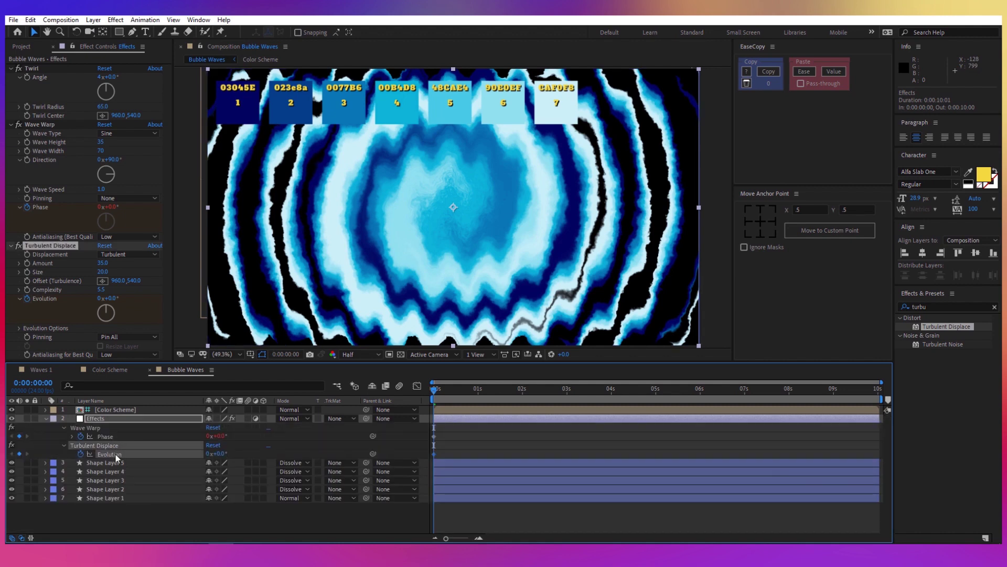
pyautogui.keyDown('alt'); pyautogui.click(81, 454); pyautogui.keyUp('alt')
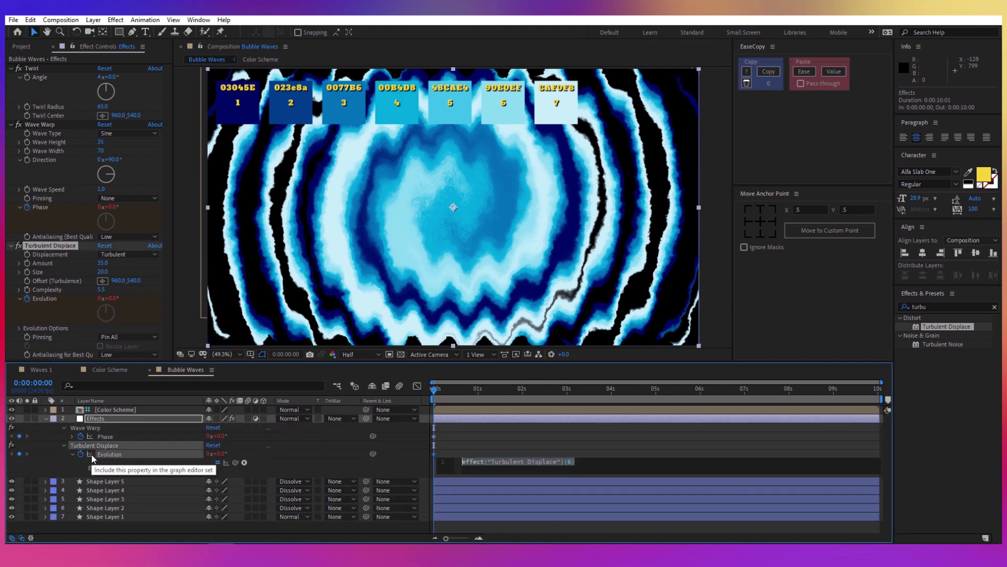
pyautogui.write('time*400')
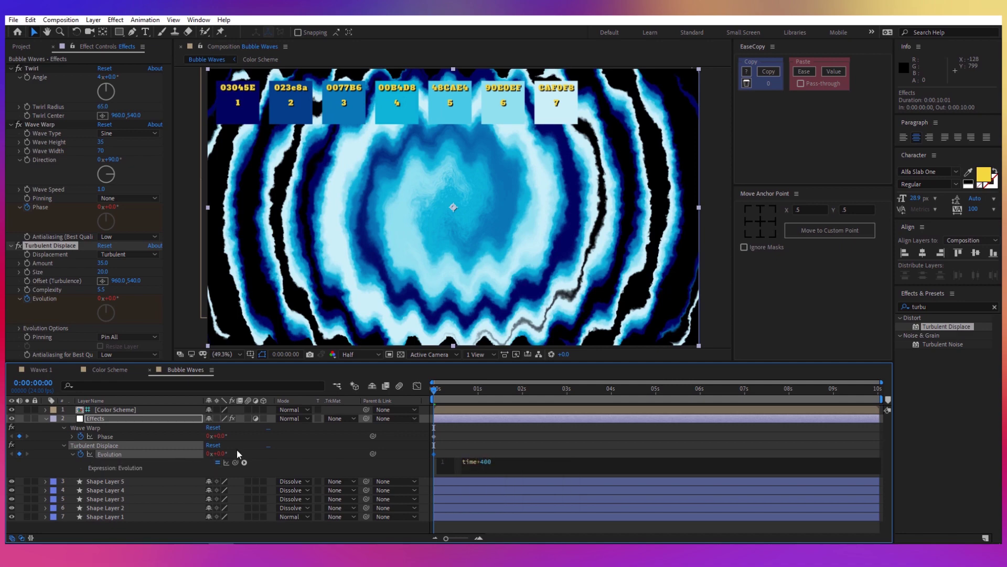
pyautogui.click(314, 439)
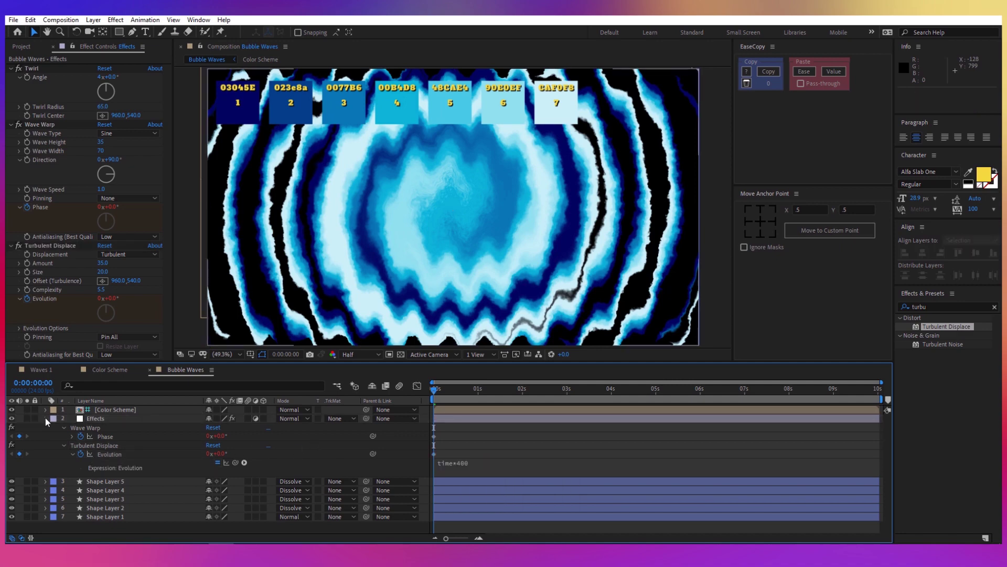
pyautogui.press('u')
pyautogui.moveTo(441, 390); pyautogui.dragTo(456, 427)
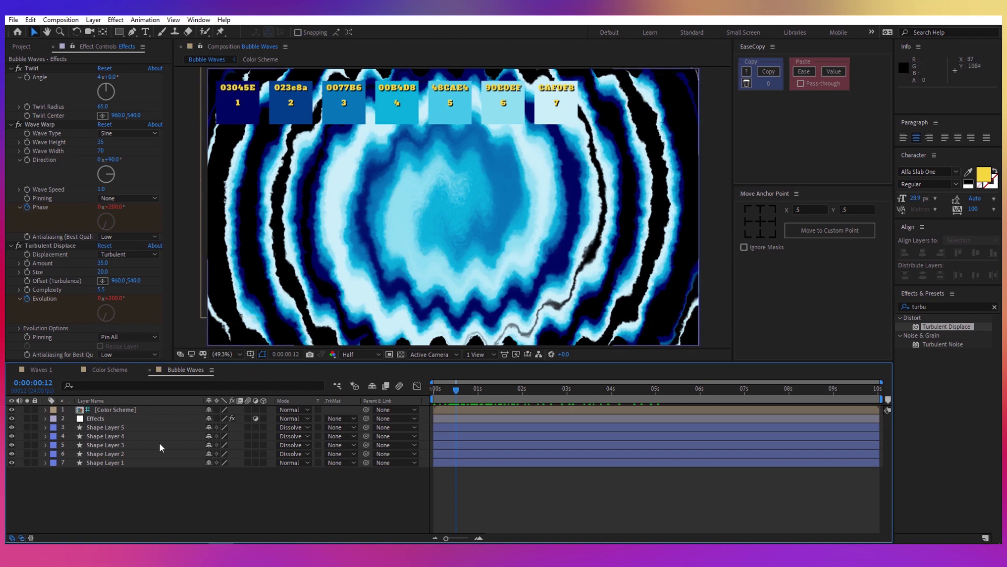
# - Duplicate Shape Layers 1 to 5 and place the five copies between the Color Scheme and Effects layers
pyautogui.click(105, 427)
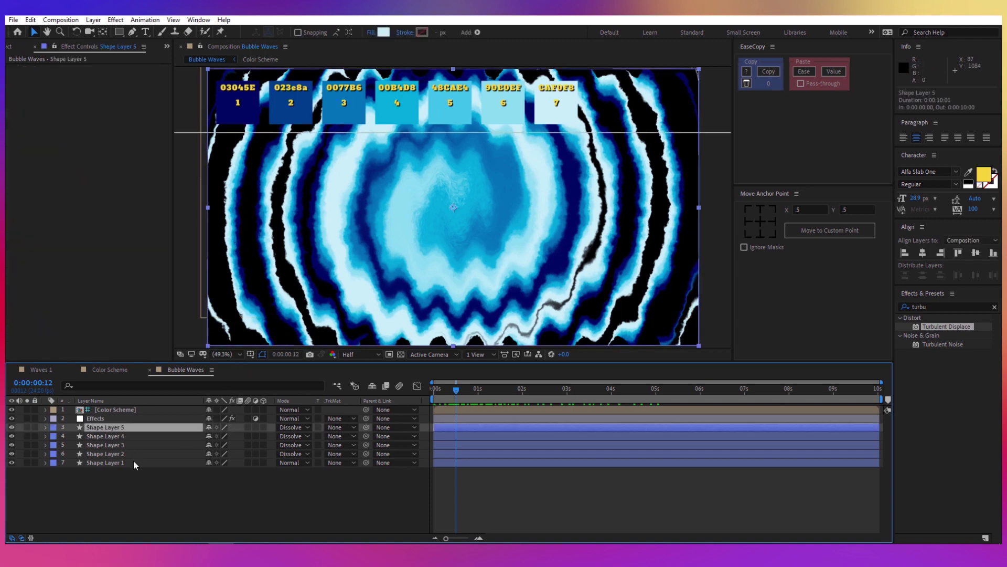
pyautogui.keyDown('shift'); pyautogui.click(134, 462); pyautogui.keyUp('shift')
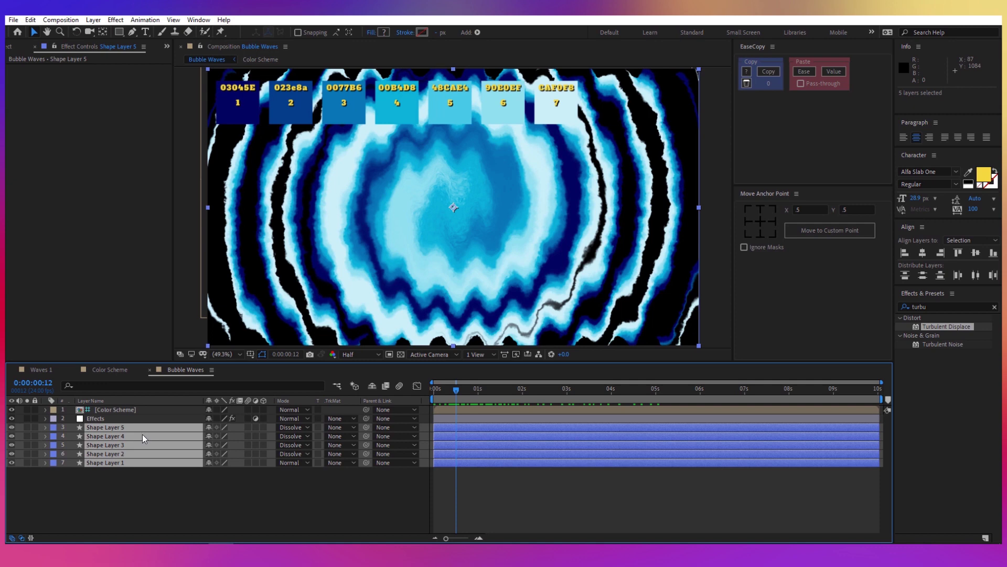
pyautogui.hotkey('ctrl', 'd')
pyautogui.moveTo(133, 427); pyautogui.dragTo(124, 419)
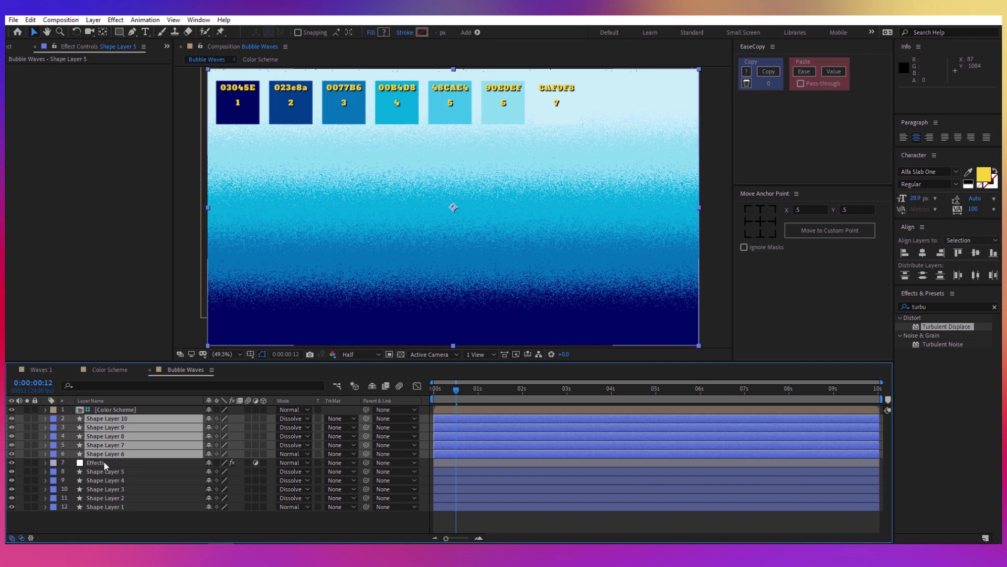
# - Set the blending mode of Shape Layers 6 to 10 to Lighten and return the current time to the start
pyautogui.click(288, 420)
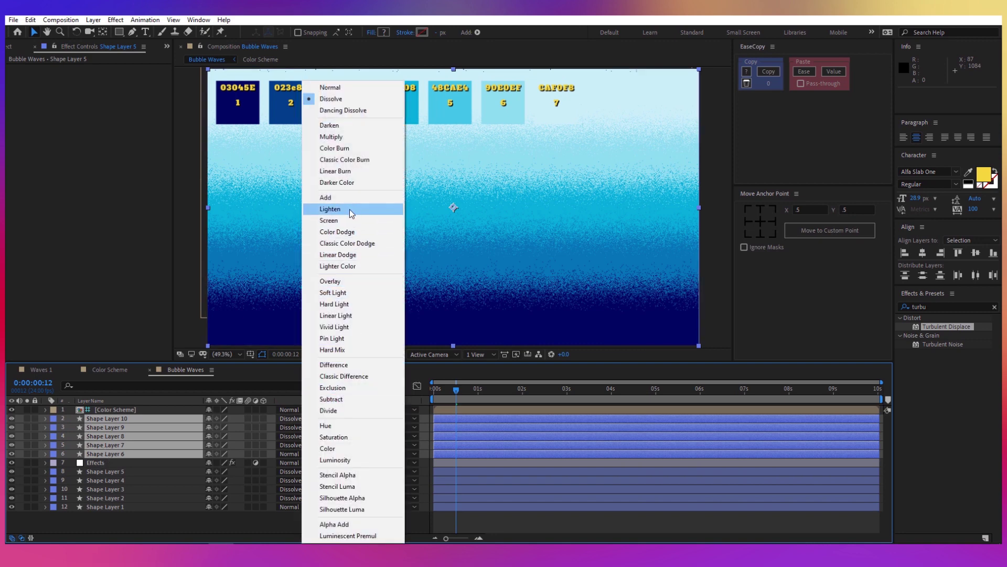
pyautogui.click(350, 209)
pyautogui.click(319, 518)
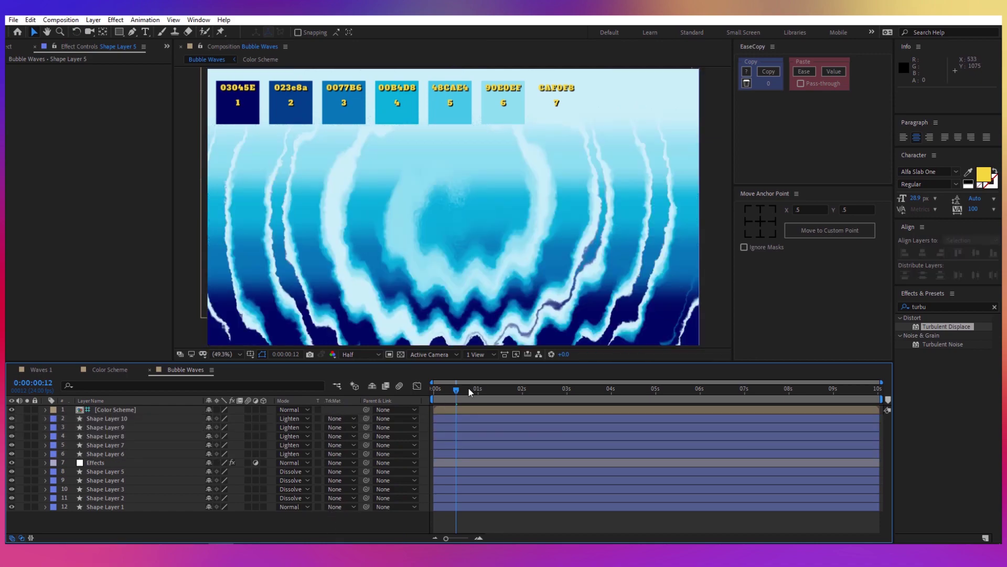
pyautogui.moveTo(470, 392); pyautogui.dragTo(425, 395)
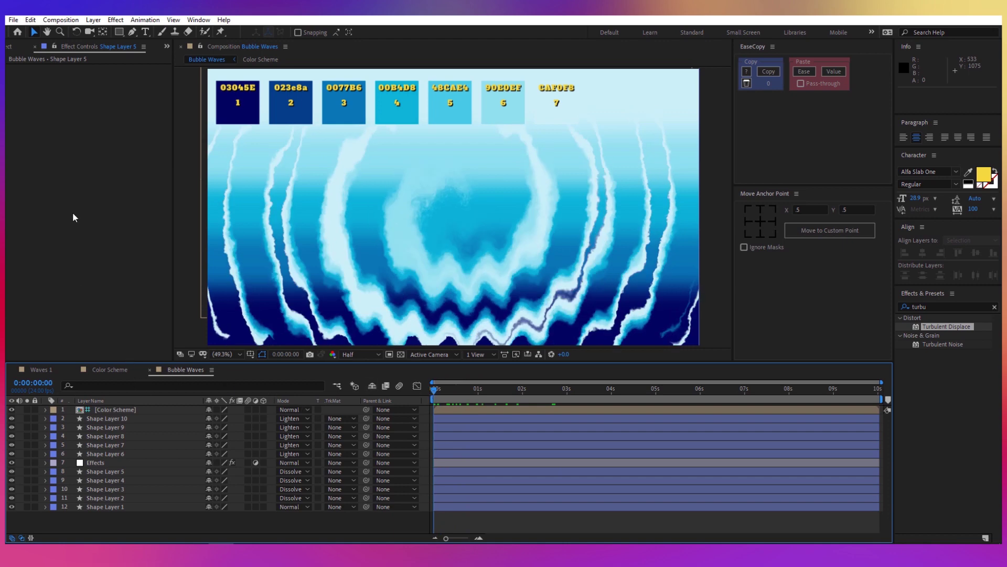
# - Create a new composition named Waves 2 and add the Waves 1 composition to it as a layer
pyautogui.click(13, 49)
pyautogui.click(38, 355)
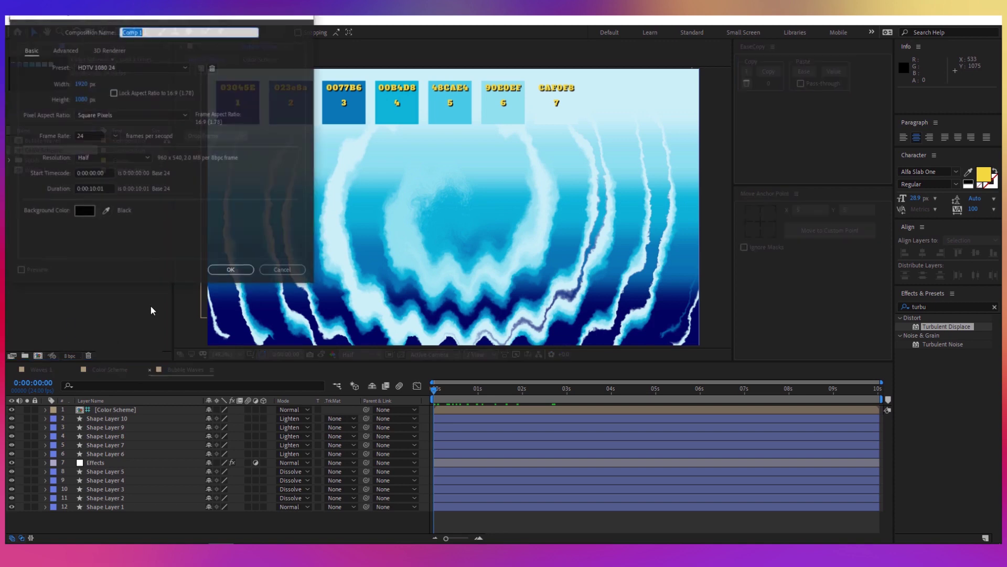
pyautogui.write('Waves 2')
pyautogui.press('Return')
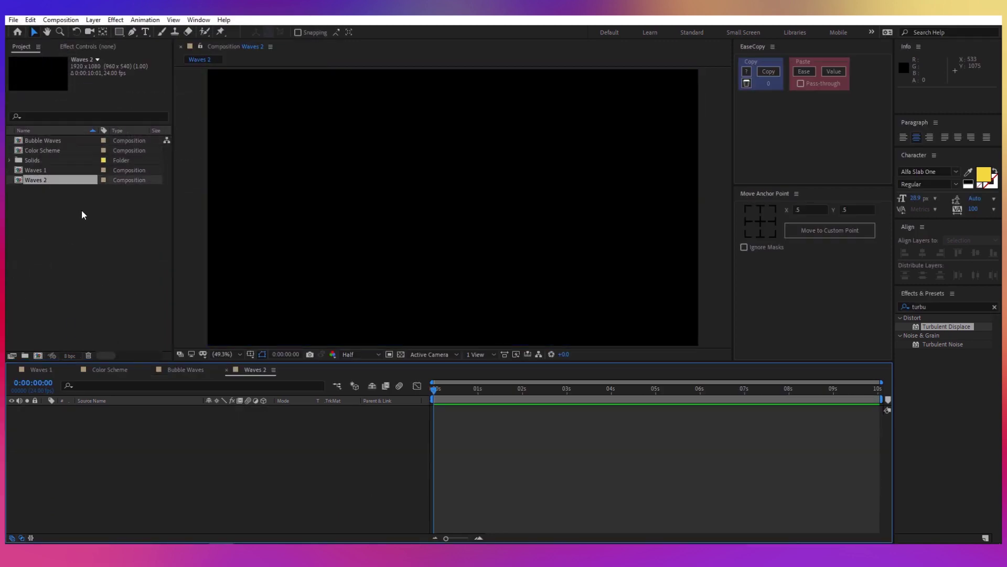
pyautogui.moveTo(47, 169); pyautogui.dragTo(154, 448)
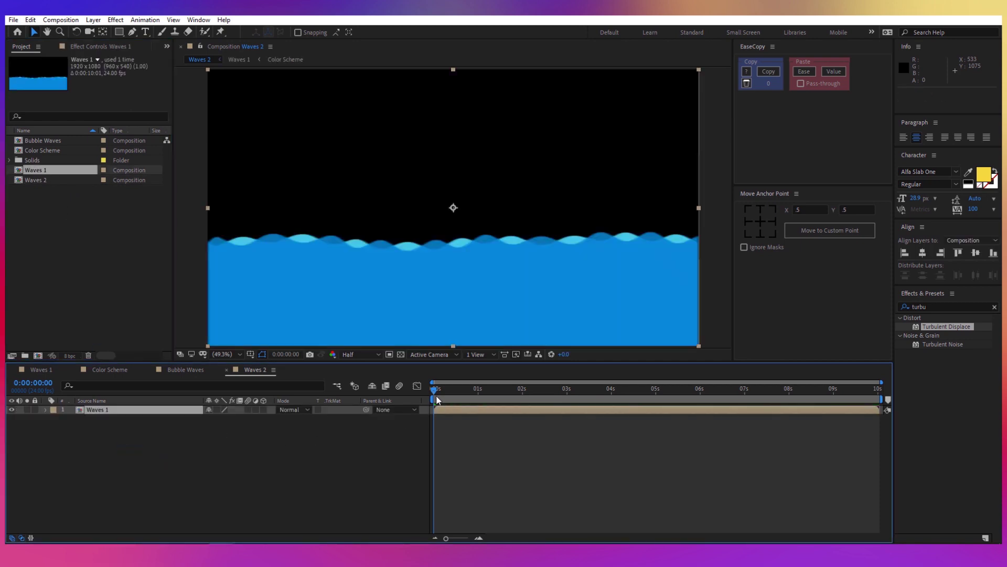
pyautogui.moveTo(438, 400)
pyautogui.mouseDown()
pyautogui.moveTo(539, 392)
pyautogui.moveTo(431, 396)
pyautogui.mouseUp()
# - Draw an open wavy path with the Pen tool across the water, with five crests and both ends beyond the frame edges
pyautogui.click(126, 469)
pyautogui.click(132, 32)
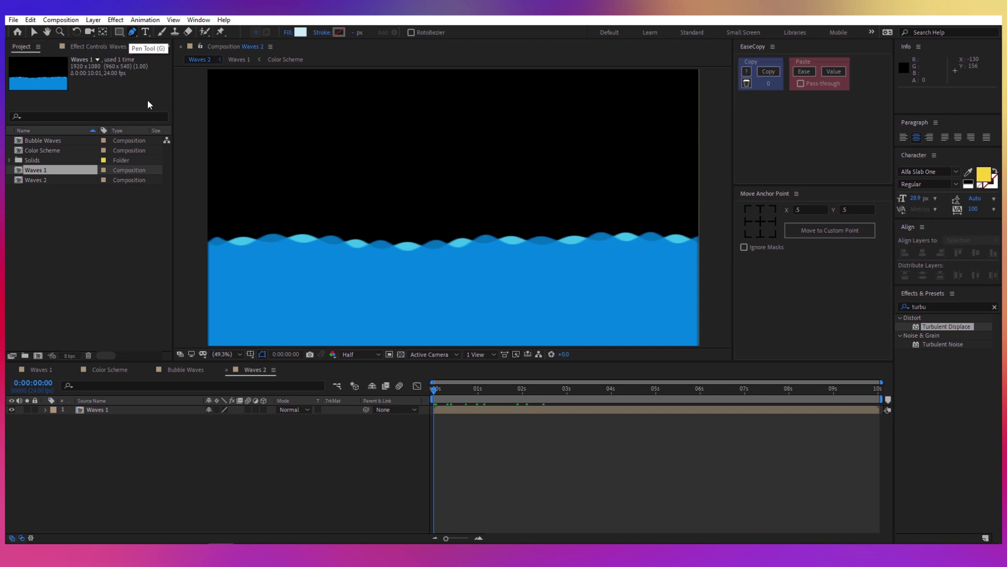
pyautogui.press('h')
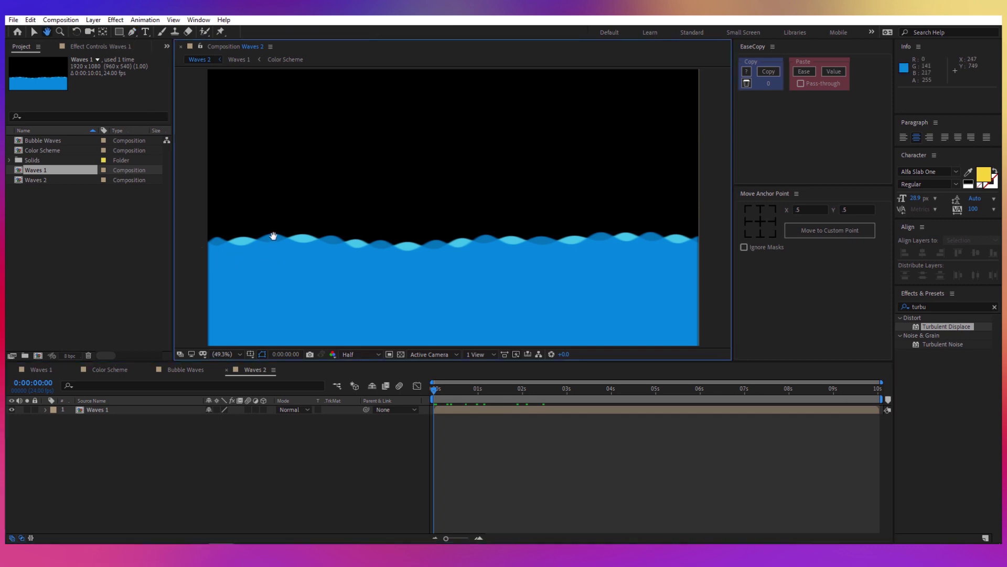
pyautogui.moveTo(273, 236); pyautogui.dragTo(278, 206)
pyautogui.press('g')
pyautogui.moveTo(182, 270); pyautogui.dragTo(254, 237)
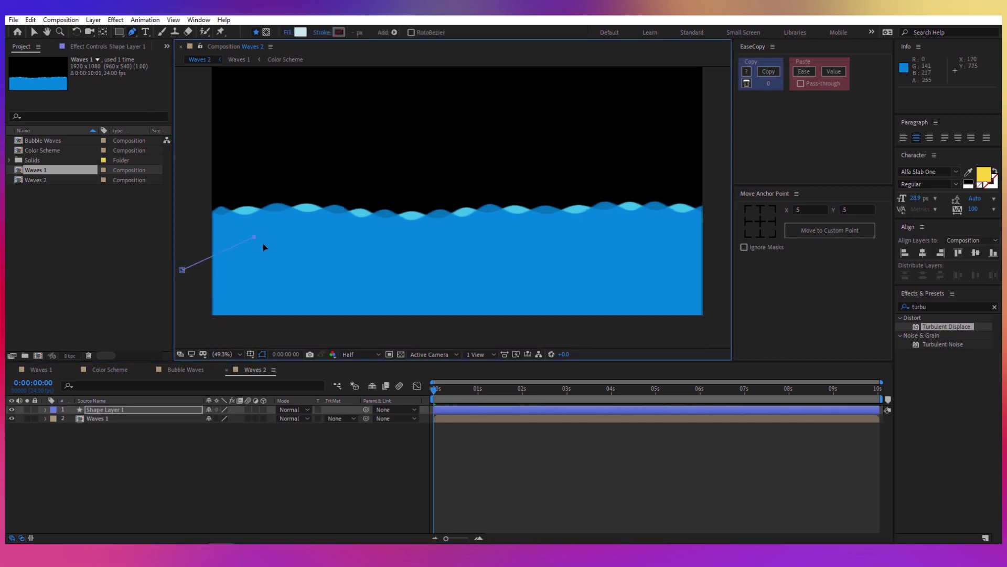
pyautogui.moveTo(312, 301); pyautogui.dragTo(337, 291)
pyautogui.moveTo(375, 233); pyautogui.dragTo(406, 246)
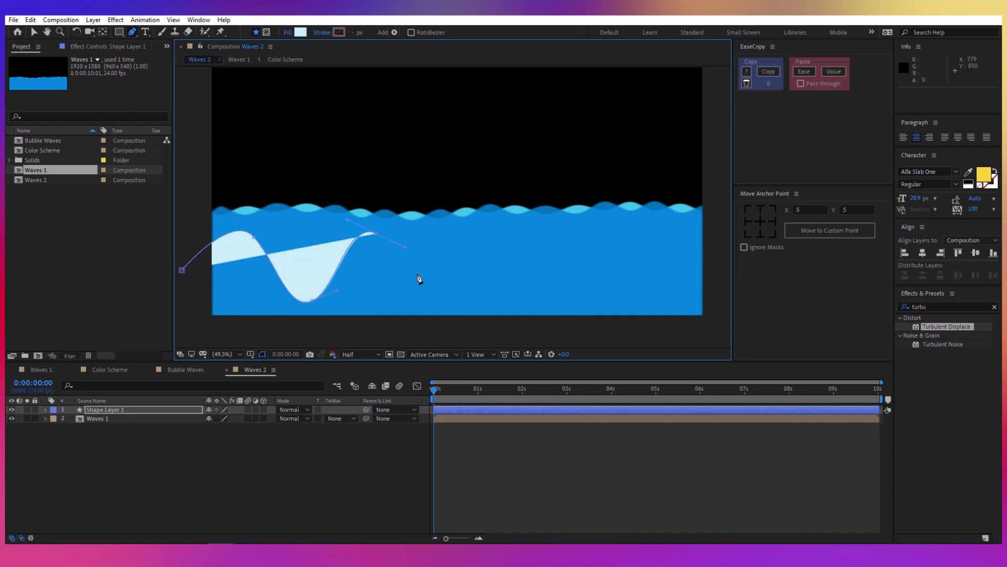
pyautogui.moveTo(430, 288); pyautogui.dragTo(457, 292)
pyautogui.moveTo(479, 237); pyautogui.dragTo(518, 247)
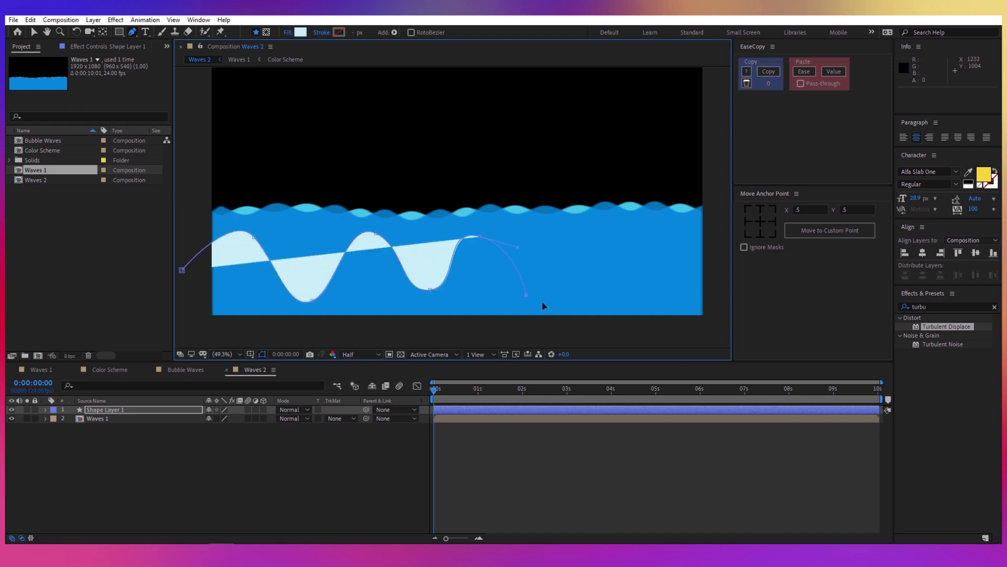
pyautogui.moveTo(543, 306); pyautogui.dragTo(567, 302)
pyautogui.moveTo(573, 245); pyautogui.dragTo(604, 243)
pyautogui.moveTo(619, 285); pyautogui.dragTo(644, 297)
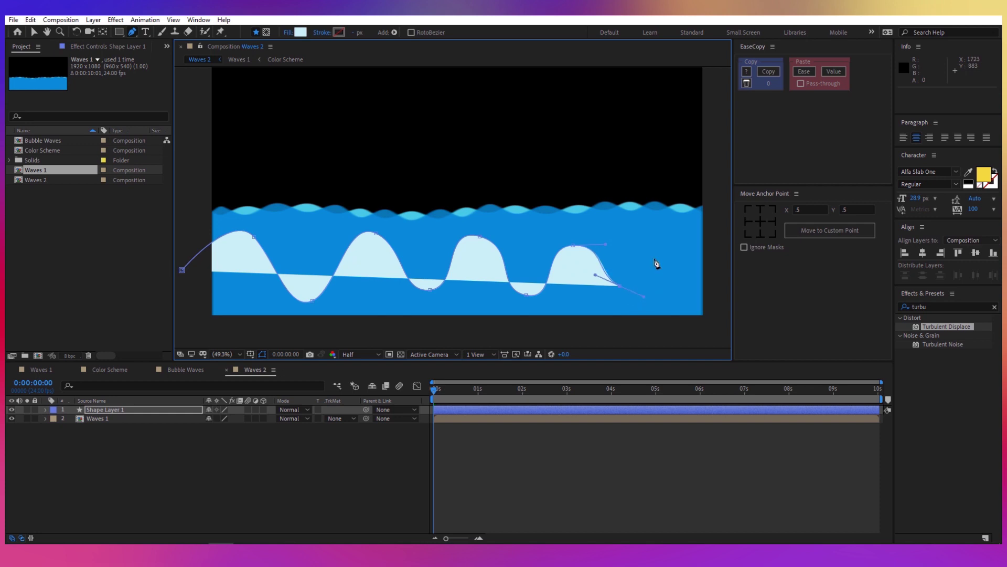
pyautogui.moveTo(658, 247); pyautogui.dragTo(709, 305)
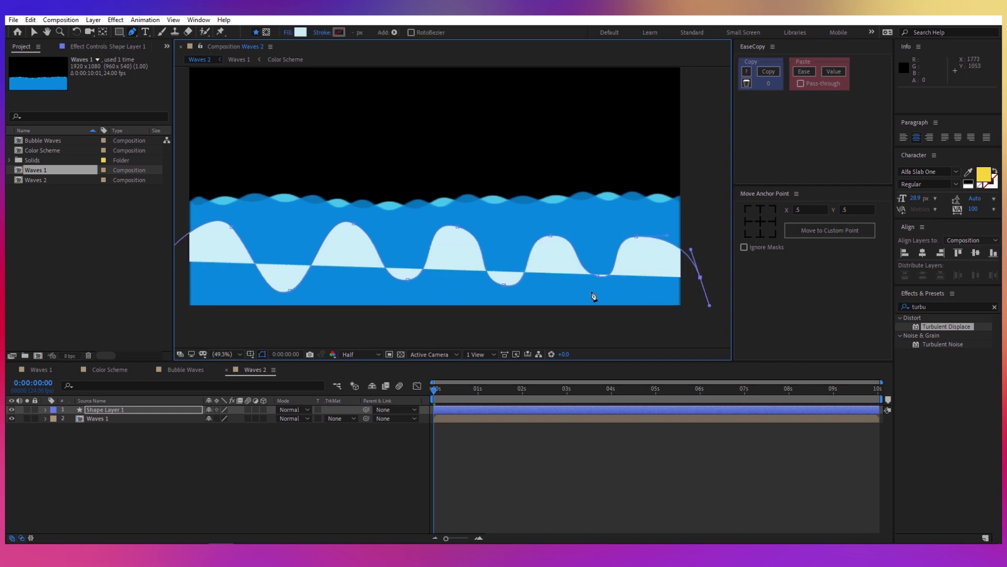
# - Remove the wavy shape's fill and give it a solid colour stroke
pyautogui.click(288, 32)
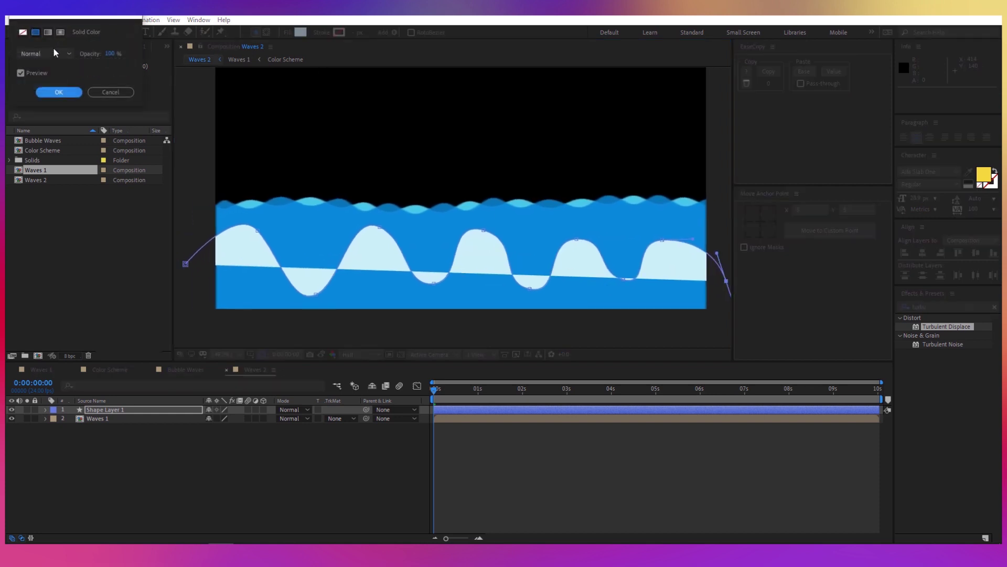
pyautogui.click(23, 32)
pyautogui.press('Return')
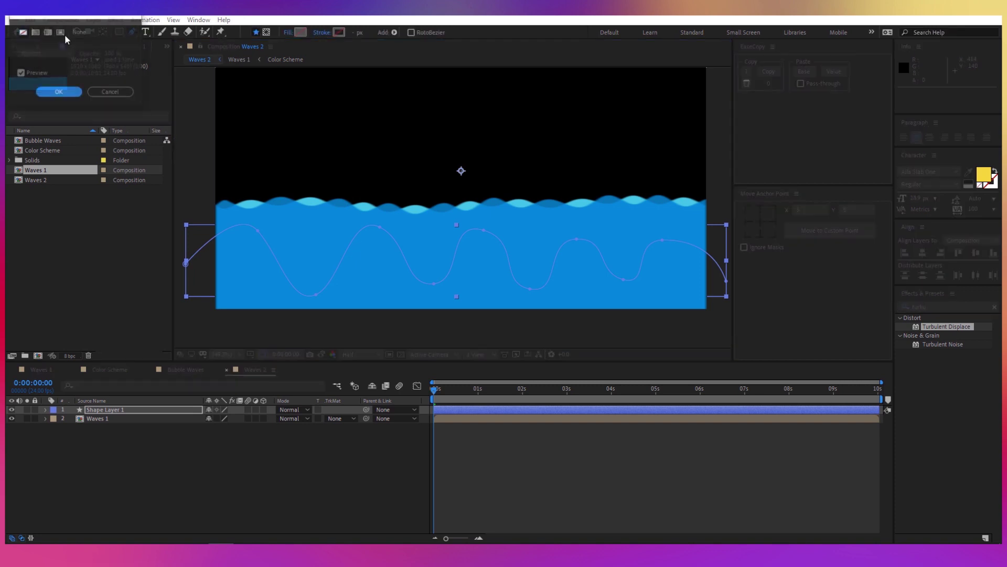
pyautogui.click(35, 32)
pyautogui.press('Return')
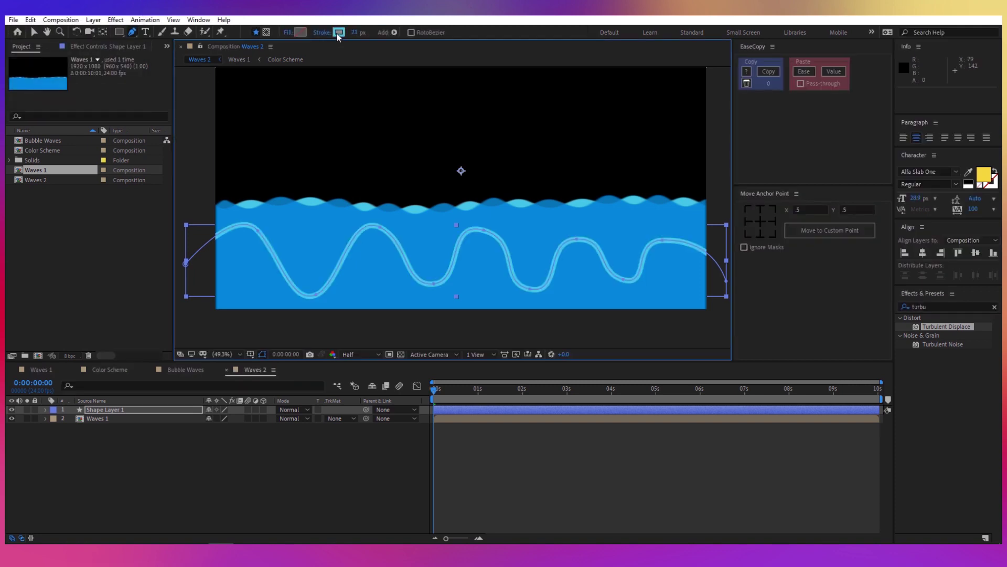
pyautogui.click(339, 33)
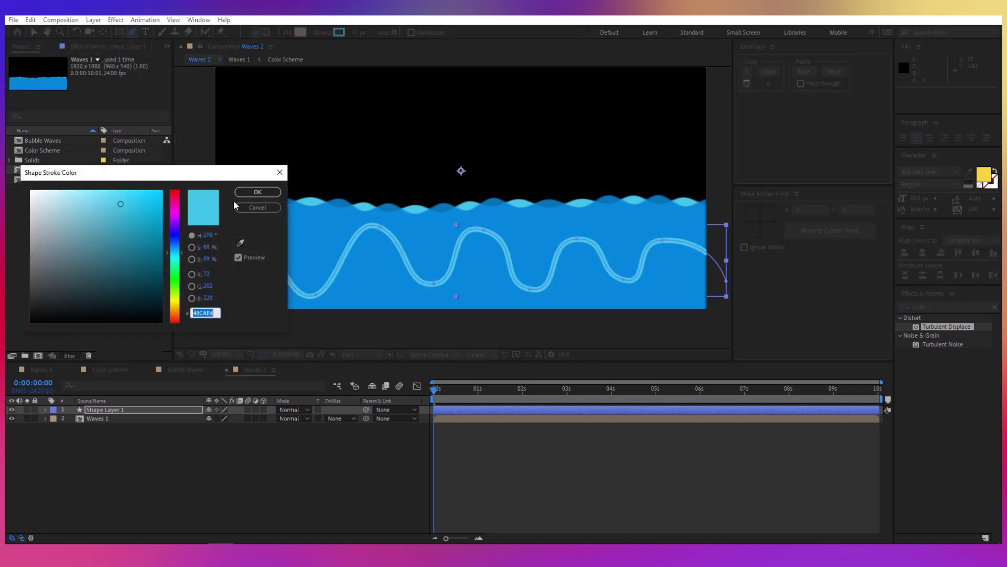
pyautogui.click(257, 208)
# - Add the Color Scheme composition as the uppermost layer and sample its 023e8a swatch for the wavy shape's stroke
pyautogui.moveTo(52, 149); pyautogui.dragTo(131, 412)
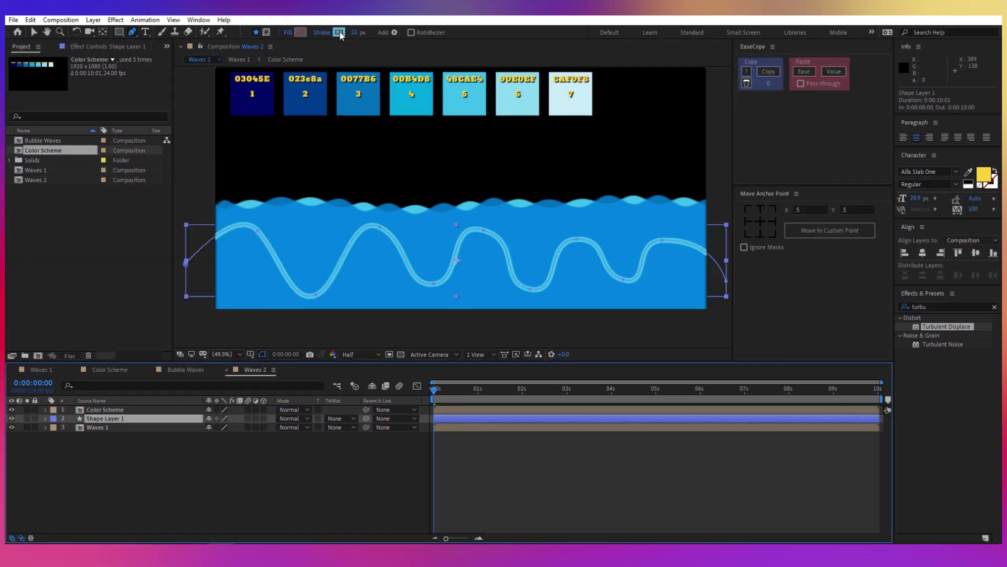
pyautogui.click(338, 32)
pyautogui.click(240, 243)
pyautogui.click(305, 93)
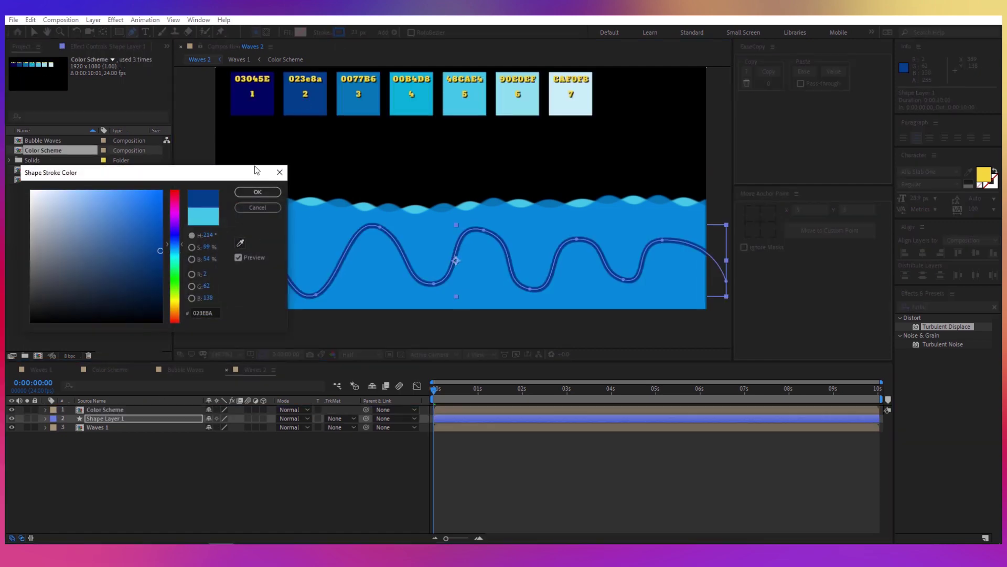
pyautogui.click(258, 192)
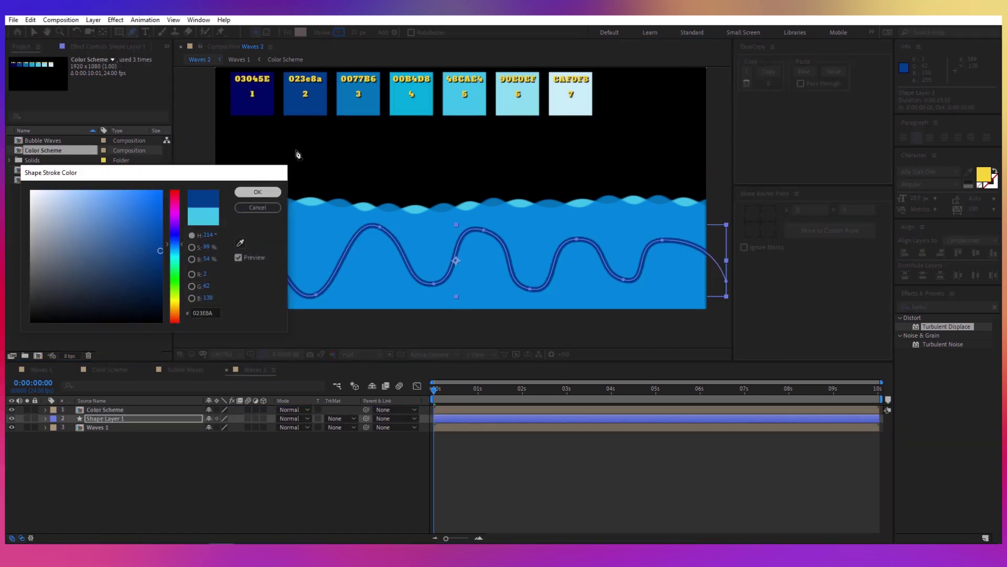
# - Set the wavy shape's stroke width to 20 px
pyautogui.click(355, 32)
pyautogui.write('20')
pyautogui.press('Return')
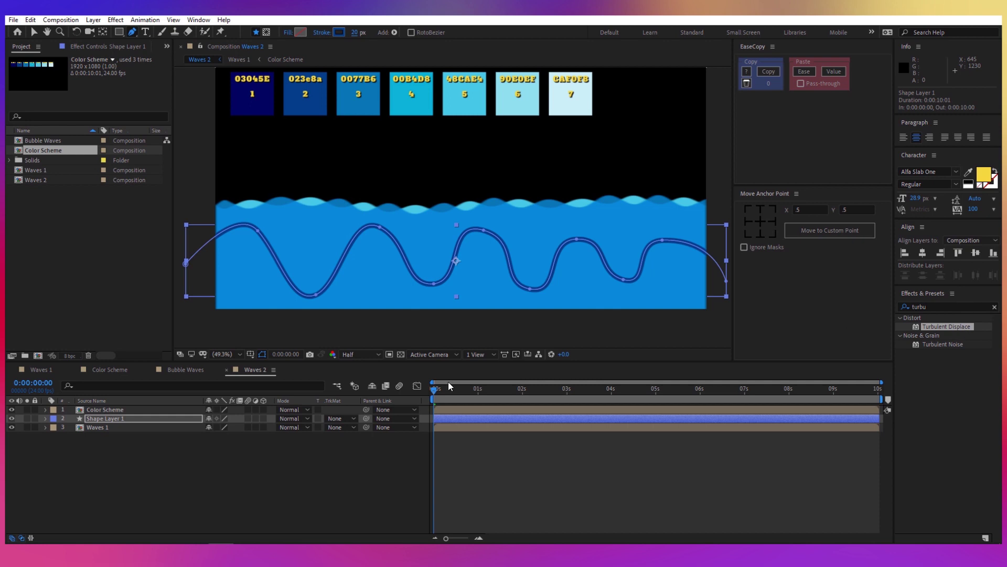
# - Apply Turbulent Displace to Shape Layer 1 with Twist displacement, amount 950 and size 45
pyautogui.click(117, 420)
pyautogui.doubleClick(952, 328)
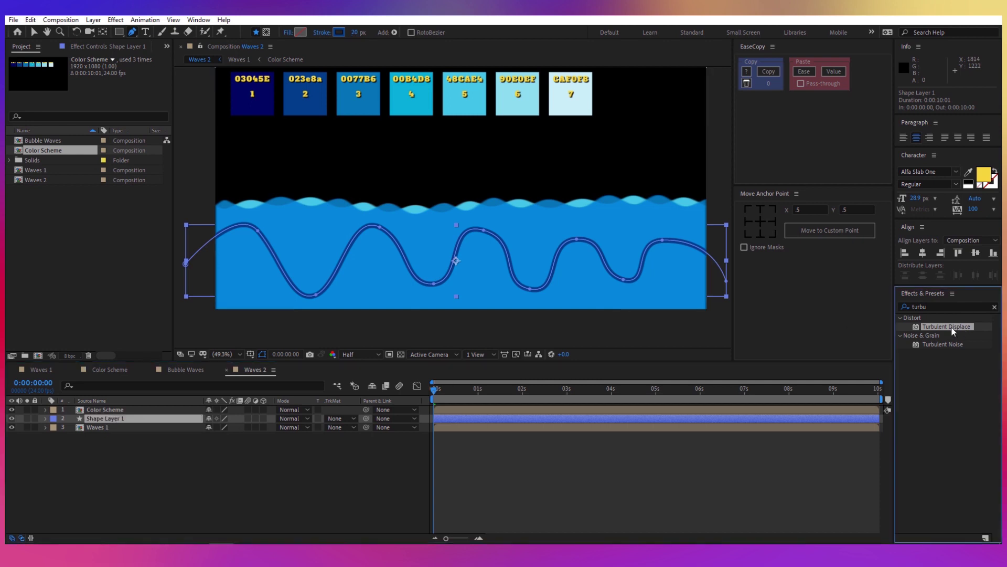
pyautogui.click(133, 77)
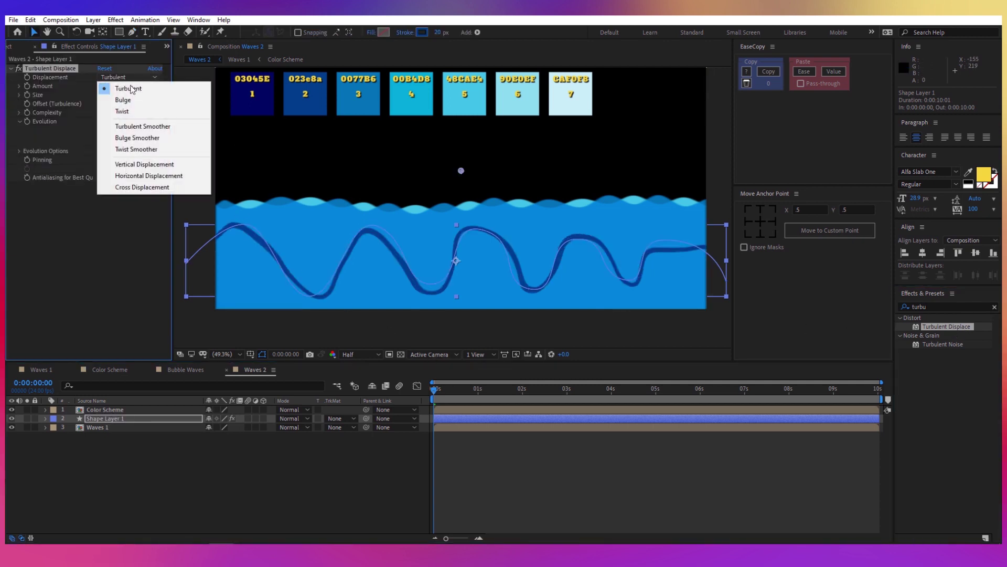
pyautogui.click(131, 109)
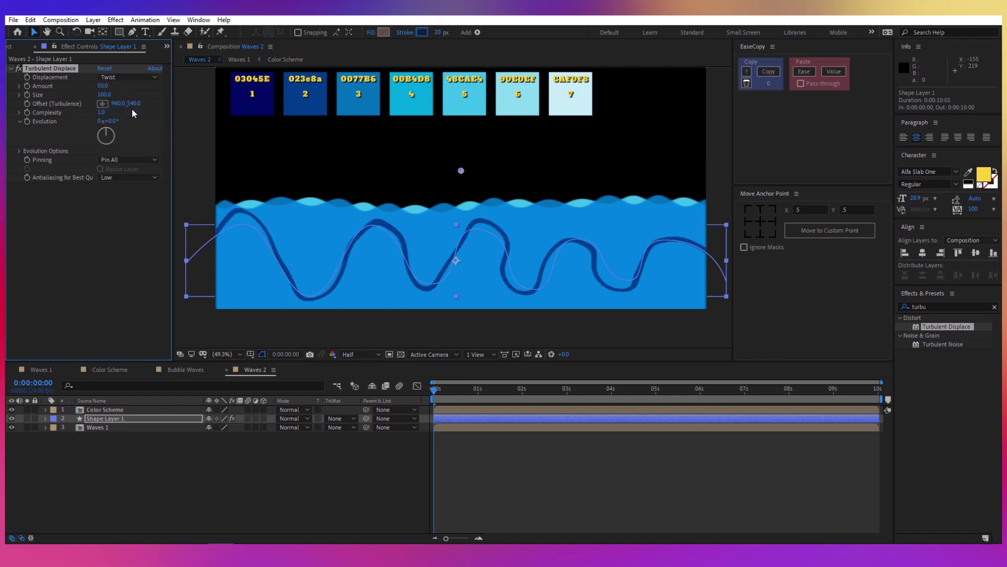
pyautogui.click(103, 86)
pyautogui.press('Return')
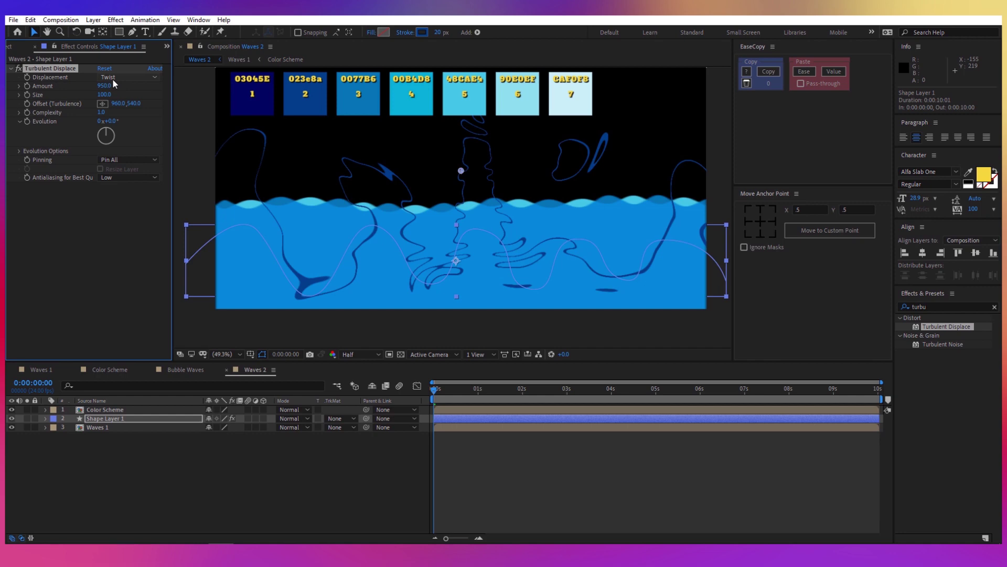
pyautogui.click(105, 95)
pyautogui.write('45')
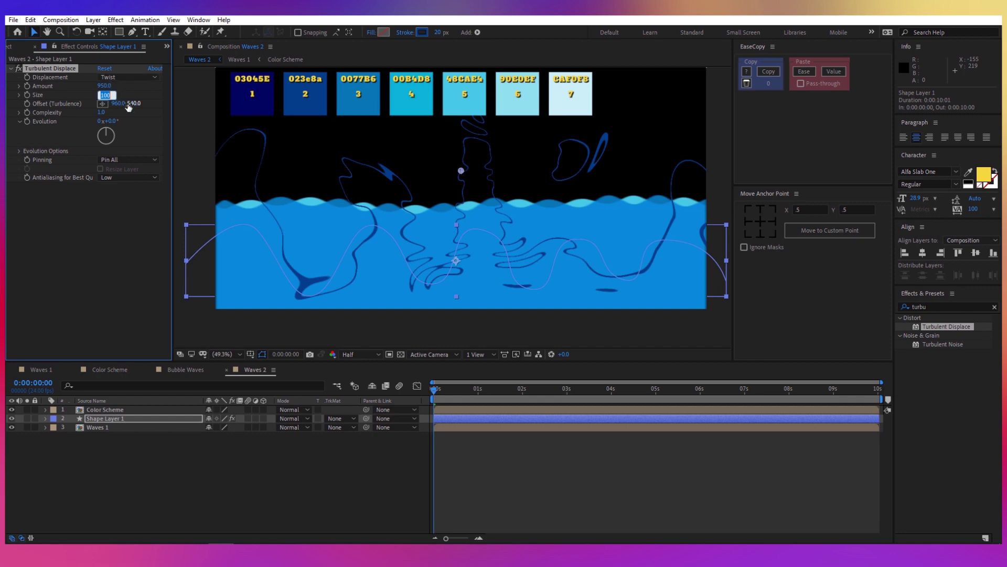
pyautogui.press('Return')
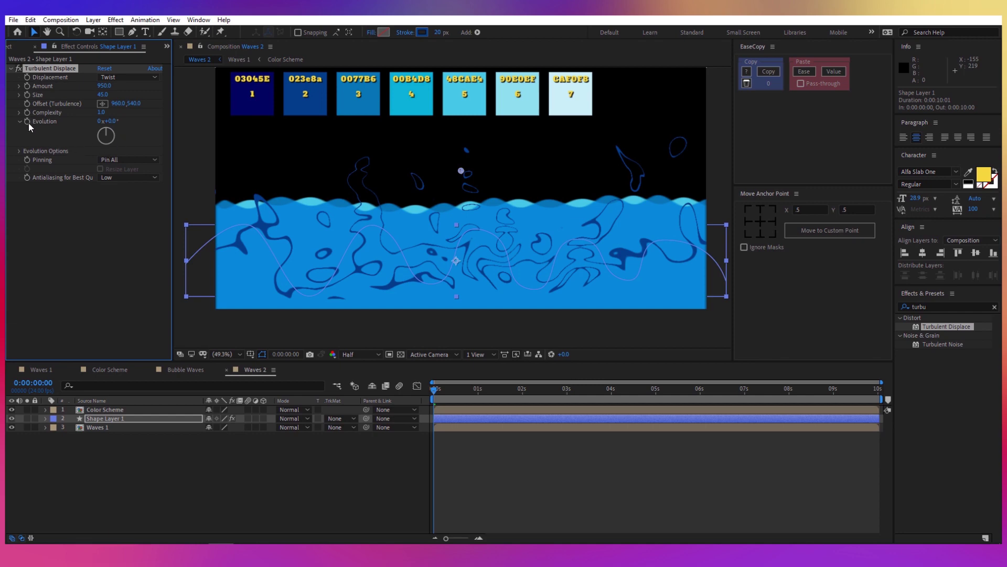
# - Animate the Turbulent Displace Evolution of Shape Layer 1 with the expression time*50
pyautogui.click(129, 420)
pyautogui.press('u')
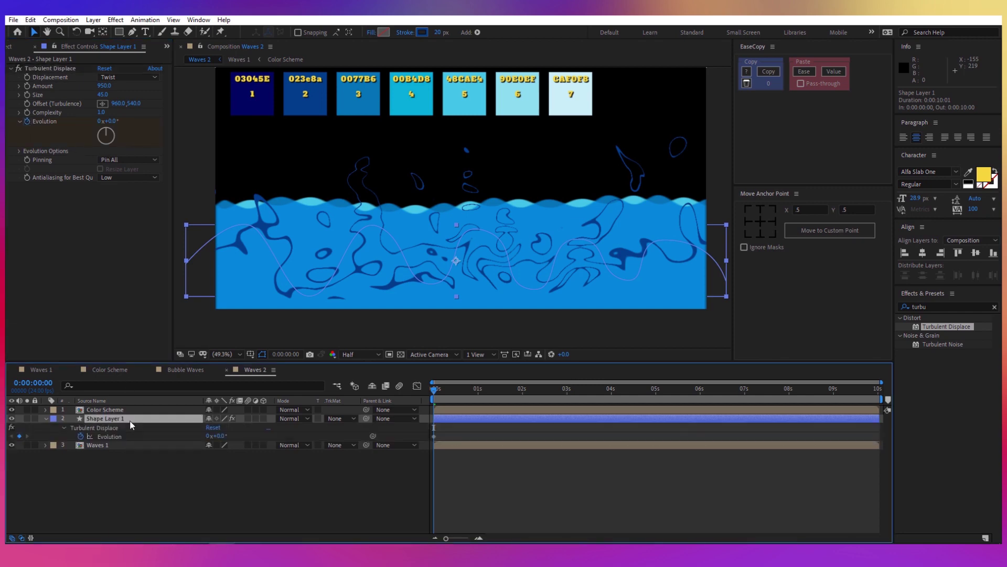
pyautogui.keyDown('alt'); pyautogui.click(81, 437); pyautogui.keyUp('alt')
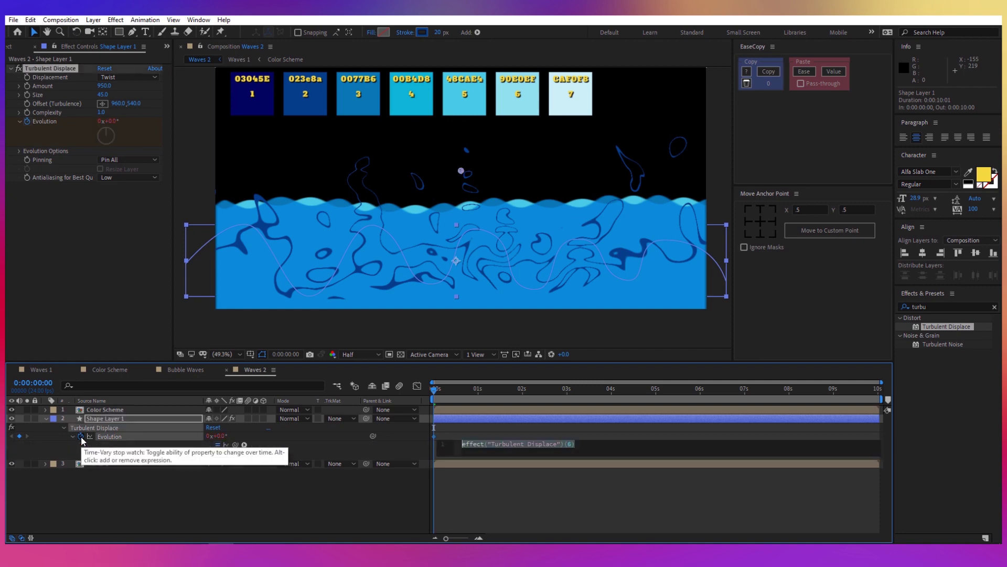
pyautogui.write('time*50')
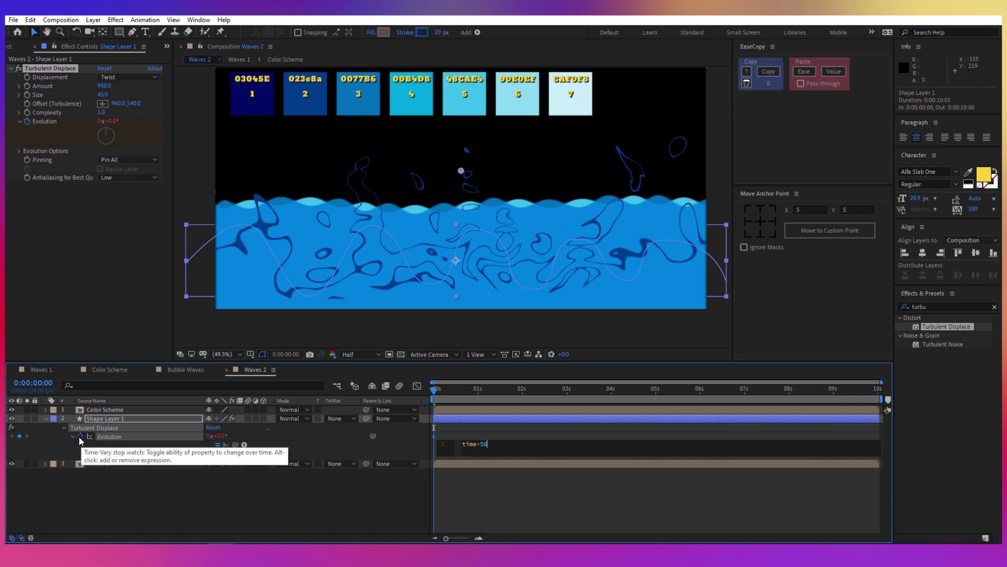
pyautogui.click(231, 499)
pyautogui.moveTo(434, 389); pyautogui.dragTo(390, 397)
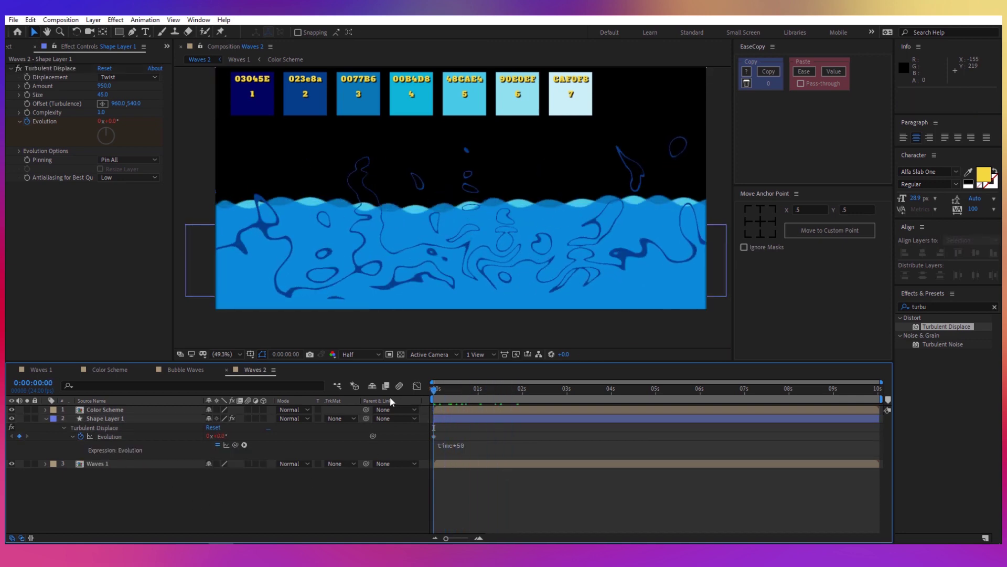
# - Collapse the wavy shape's layer and rename it as Shape Layer 1
pyautogui.click(122, 418)
pyautogui.click(45, 418)
pyautogui.rightClick(111, 418)
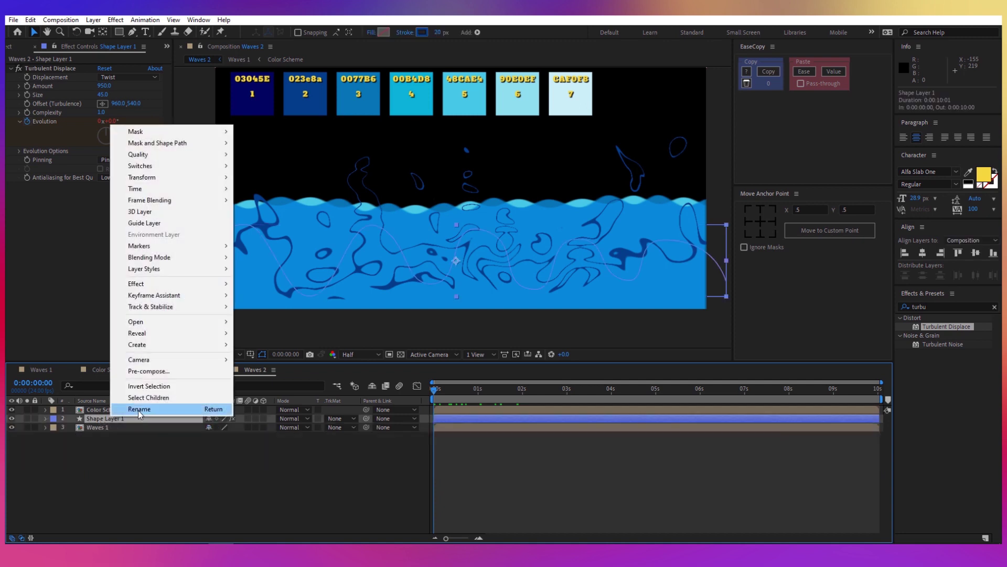
pyautogui.click(139, 409)
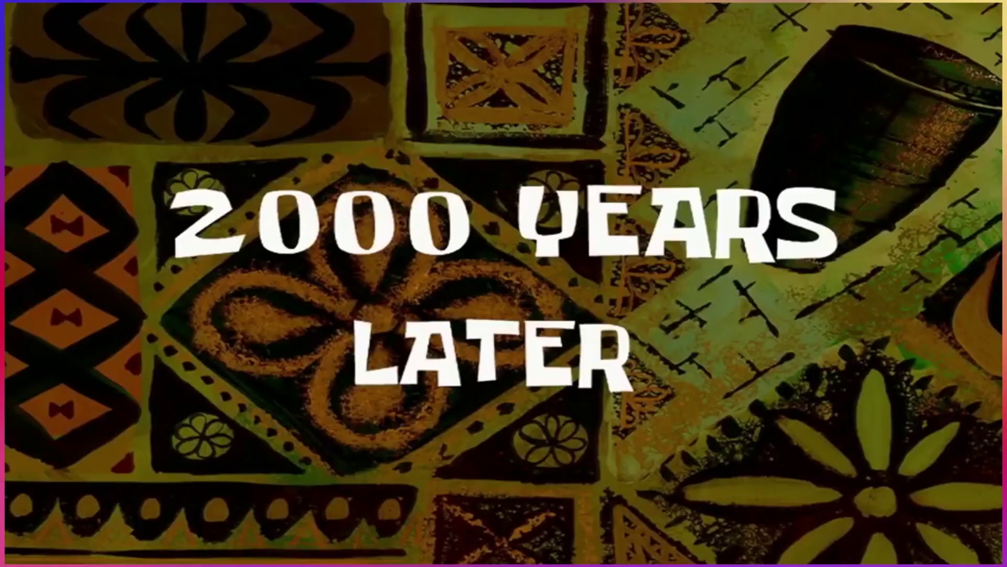
pyautogui.write('Shape L')
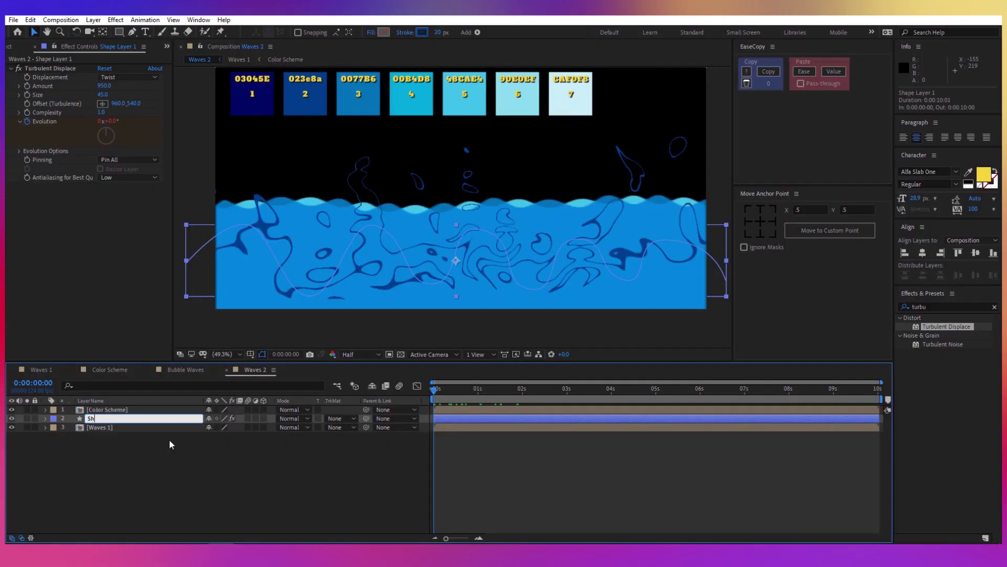
pyautogui.write('ayer')
pyautogui.press('Return')
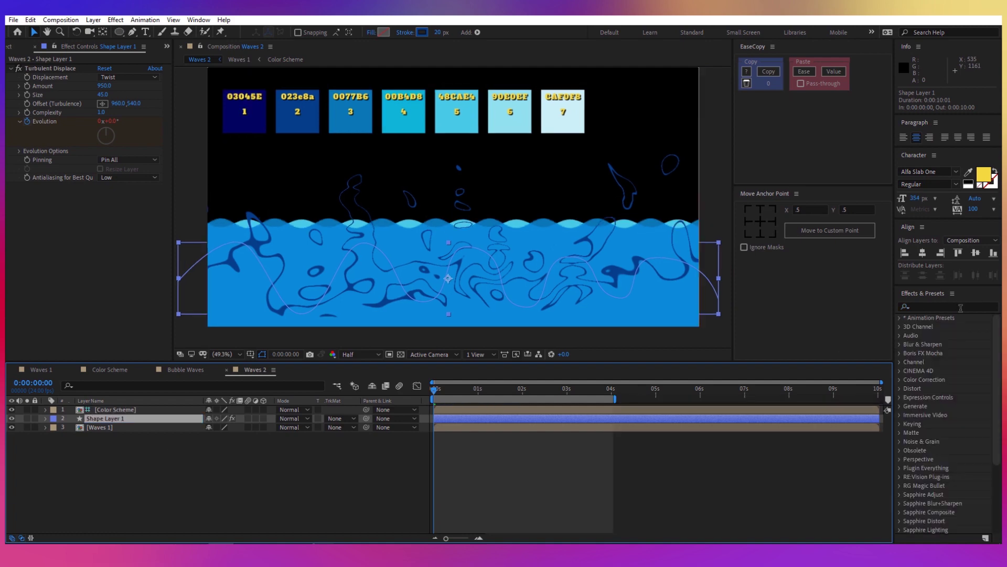
# - Apply Set Matte to Shape Layer 1 and take the matte from the Waves 1 layer
pyautogui.click(961, 308)
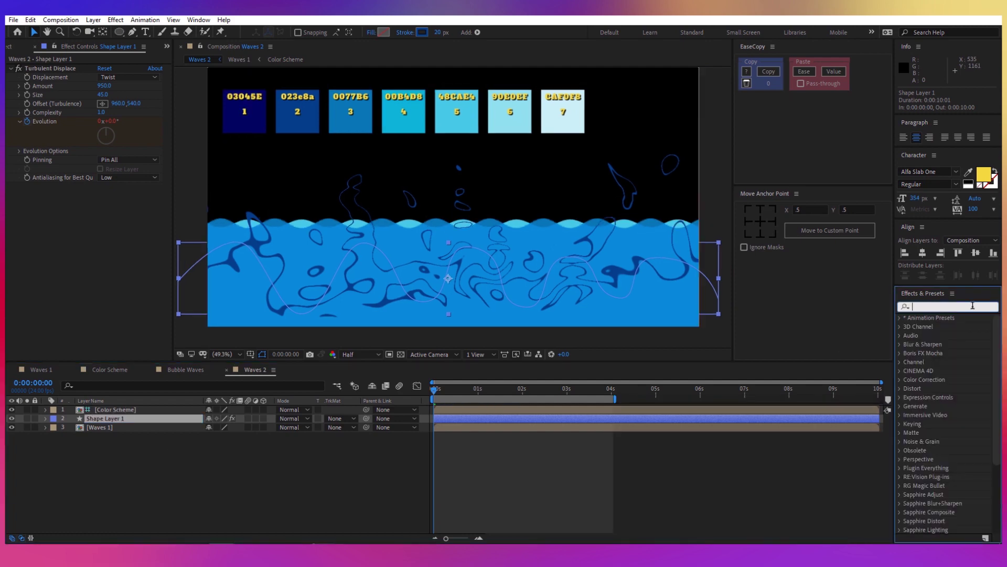
pyautogui.write('set mat')
pyautogui.doubleClick(950, 327)
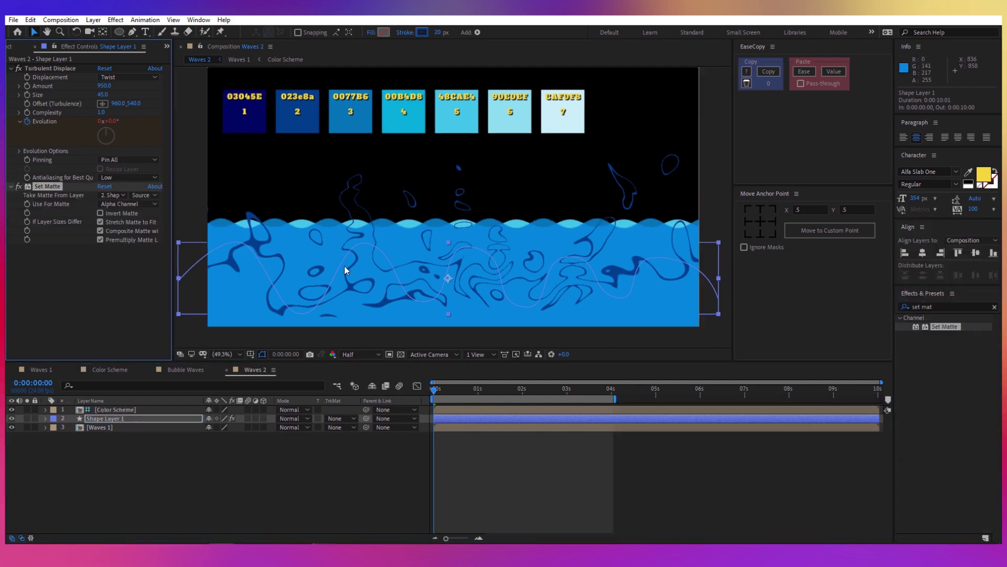
pyautogui.click(112, 195)
pyautogui.click(130, 246)
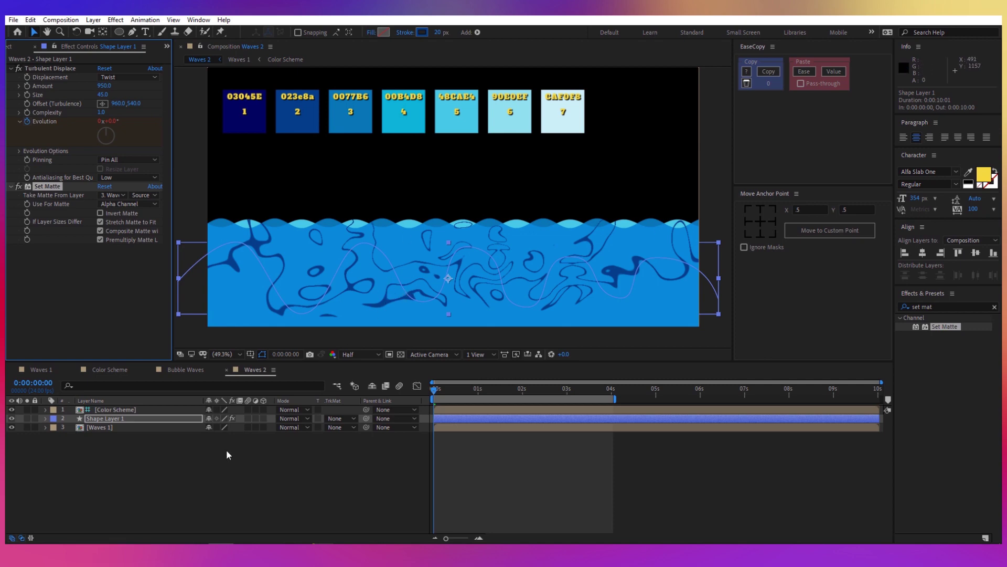
# - Set the blending mode of Shape Layer 1 to Color Dodge
pyautogui.click(282, 420)
pyautogui.click(283, 419)
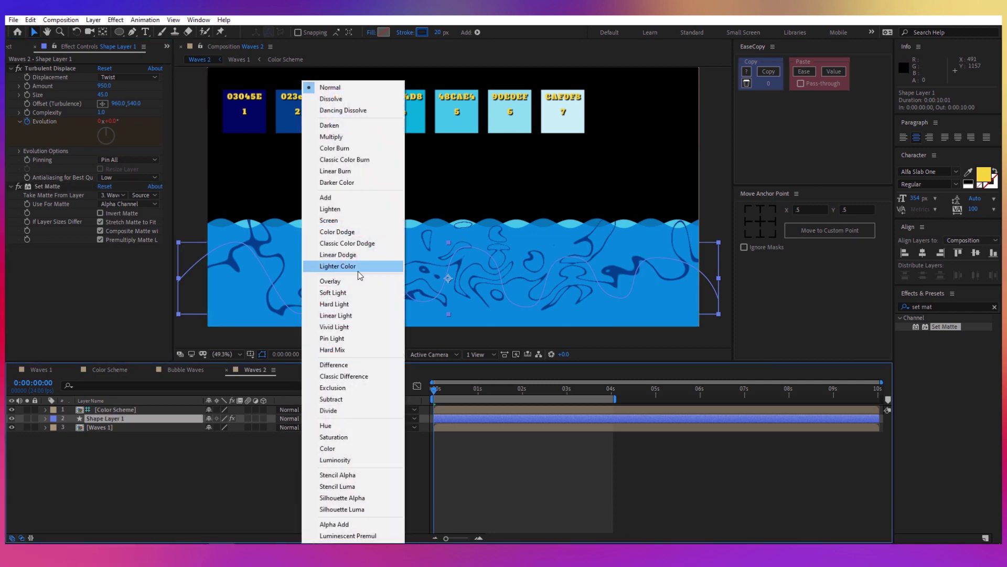
pyautogui.click(357, 231)
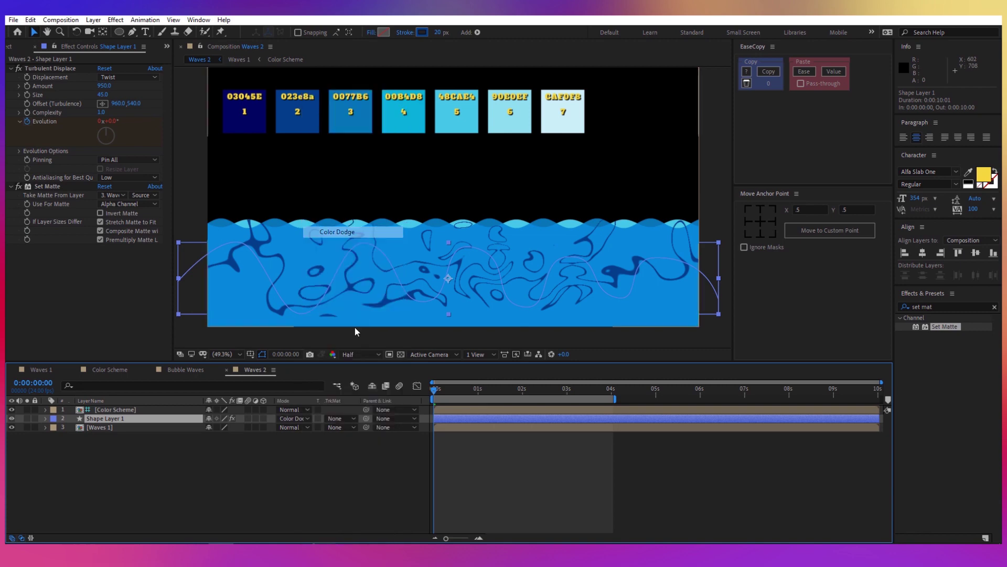
pyautogui.click(203, 487)
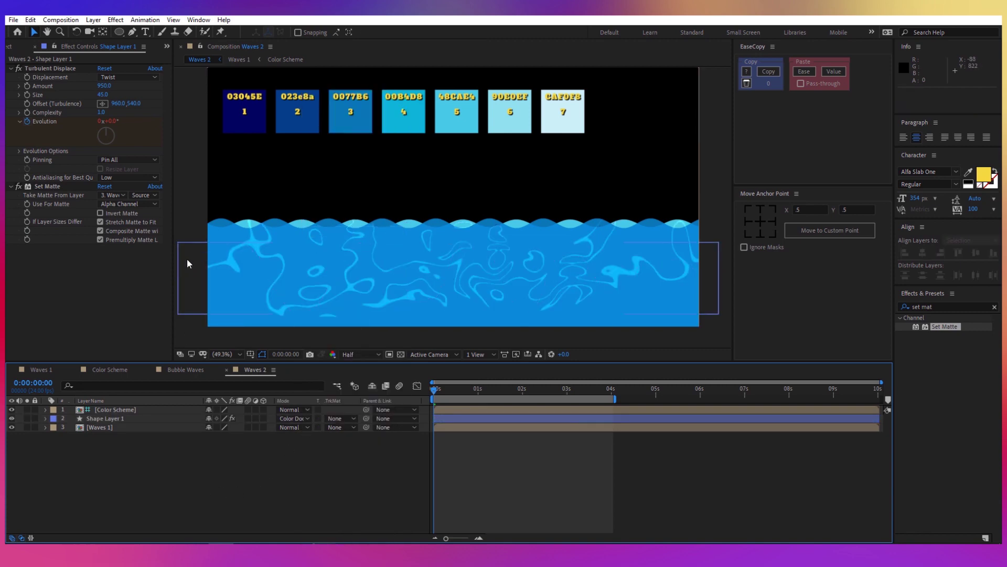
# - Draw eleven stroked ellipses of varied sizes on one new shape layer, scattered across the water area
pyautogui.click(117, 35)
pyautogui.click(146, 54)
pyautogui.moveTo(251, 221)
pyautogui.mouseDown()
pyautogui.moveTo(278, 269)
pyautogui.moveTo(369, 277)
pyautogui.moveTo(440, 308)
pyautogui.mouseUp()
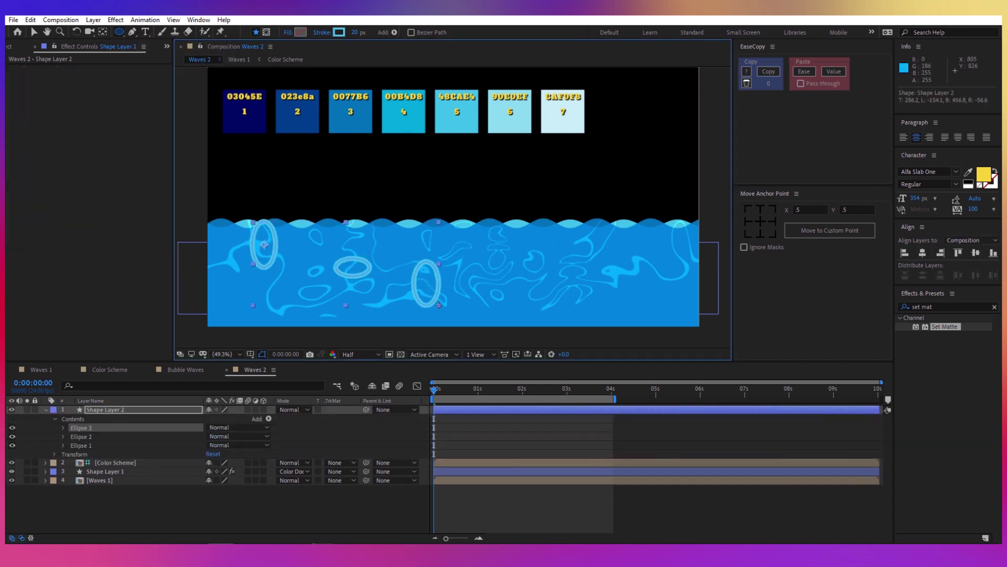
pyautogui.moveTo(474, 231)
pyautogui.mouseDown()
pyautogui.moveTo(489, 257)
pyautogui.moveTo(583, 331)
pyautogui.mouseUp()
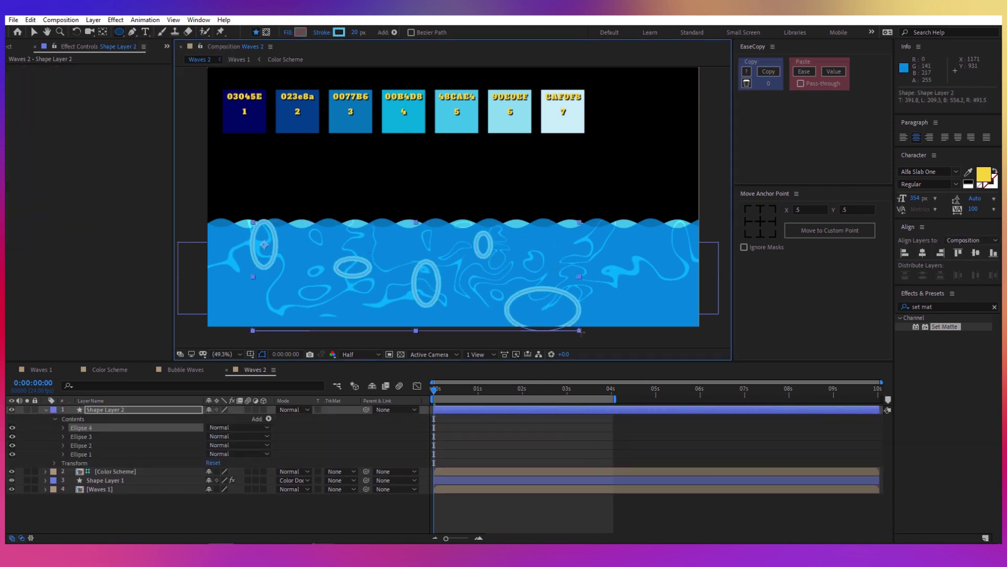
pyautogui.moveTo(614, 239); pyautogui.dragTo(595, 264)
pyautogui.moveTo(684, 266); pyautogui.dragTo(642, 327)
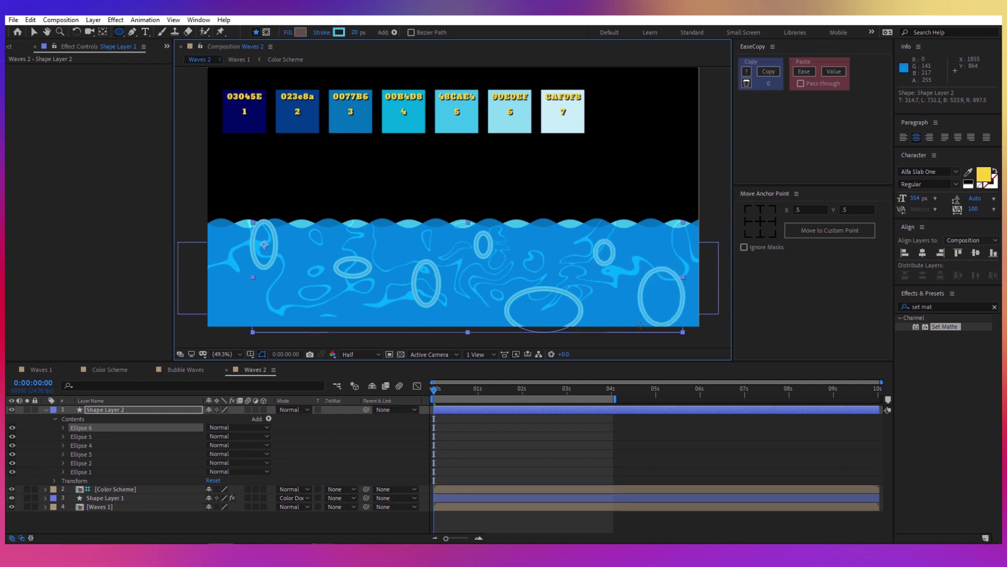
pyautogui.moveTo(682, 212); pyautogui.dragTo(690, 245)
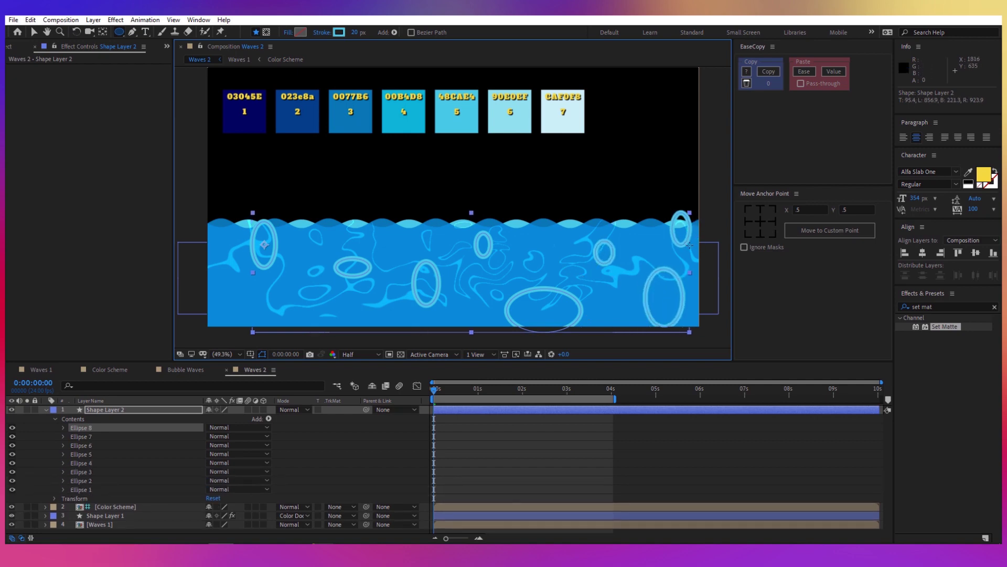
pyautogui.moveTo(263, 302); pyautogui.dragTo(298, 332)
pyautogui.moveTo(359, 304)
pyautogui.mouseDown()
pyautogui.moveTo(397, 316)
pyautogui.moveTo(389, 328)
pyautogui.mouseUp()
pyautogui.moveTo(237, 288); pyautogui.dragTo(196, 305)
# - Set Shape Layer 2's stroke to the palette's fifth colour, 48CAE4, with a width of 20 px
pyautogui.click(142, 410)
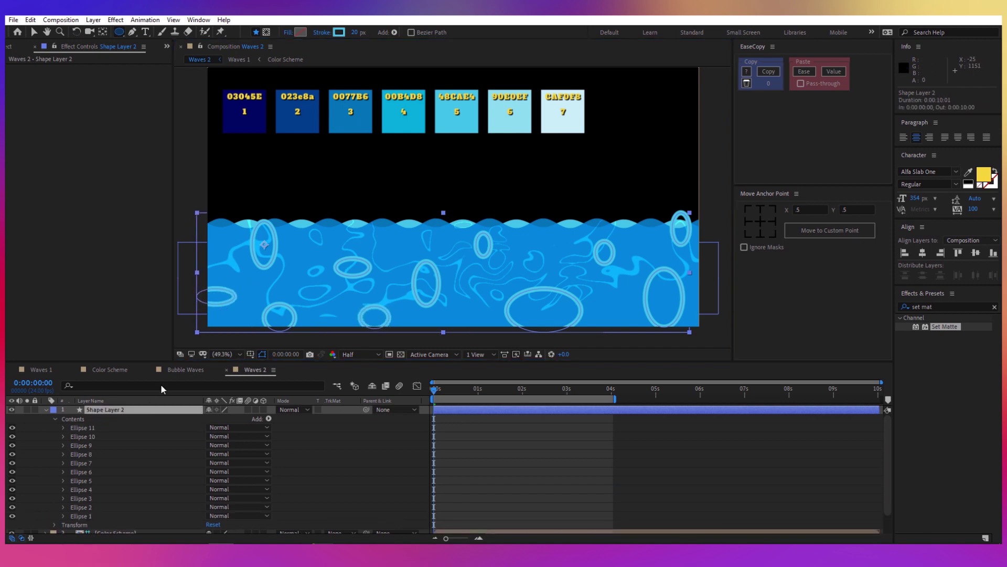
pyautogui.click(339, 32)
pyautogui.click(241, 177)
pyautogui.click(458, 119)
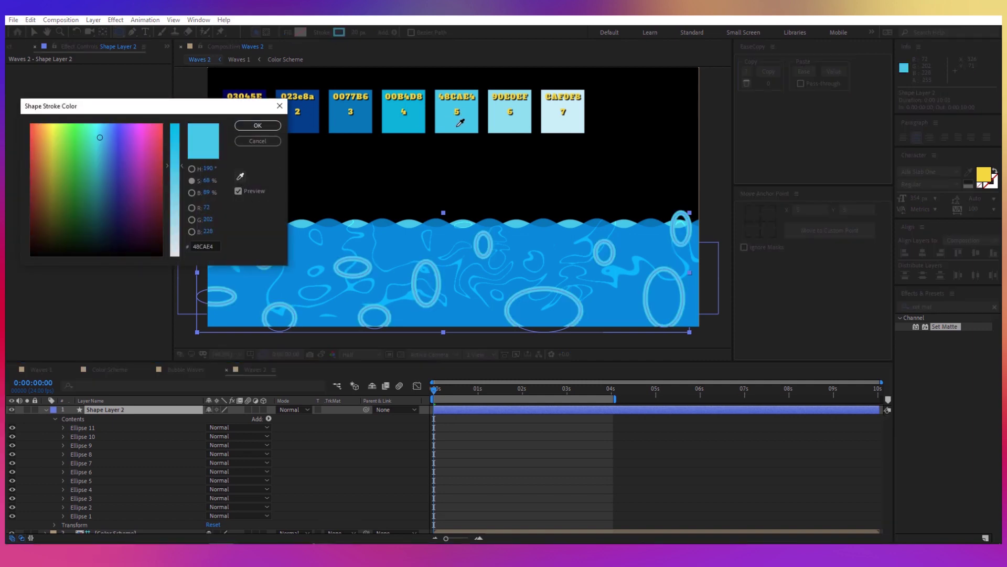
pyautogui.click(269, 126)
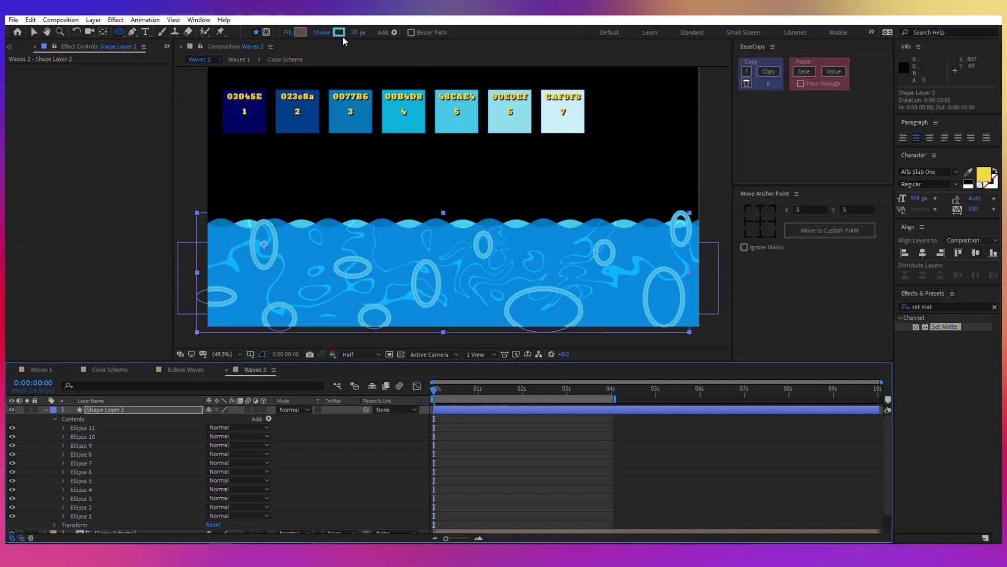
pyautogui.write('20')
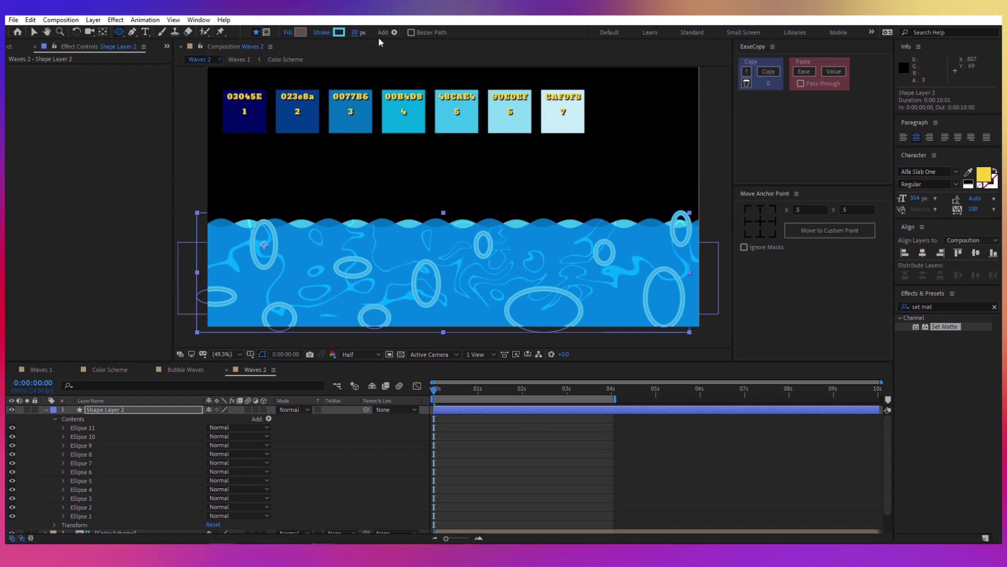
pyautogui.press('Return')
# - Move Color Scheme to the top of the layer stack and copy Turbulent Displace and Set Matte from Shape Layer 1 to Shape Layer 2
pyautogui.click(46, 410)
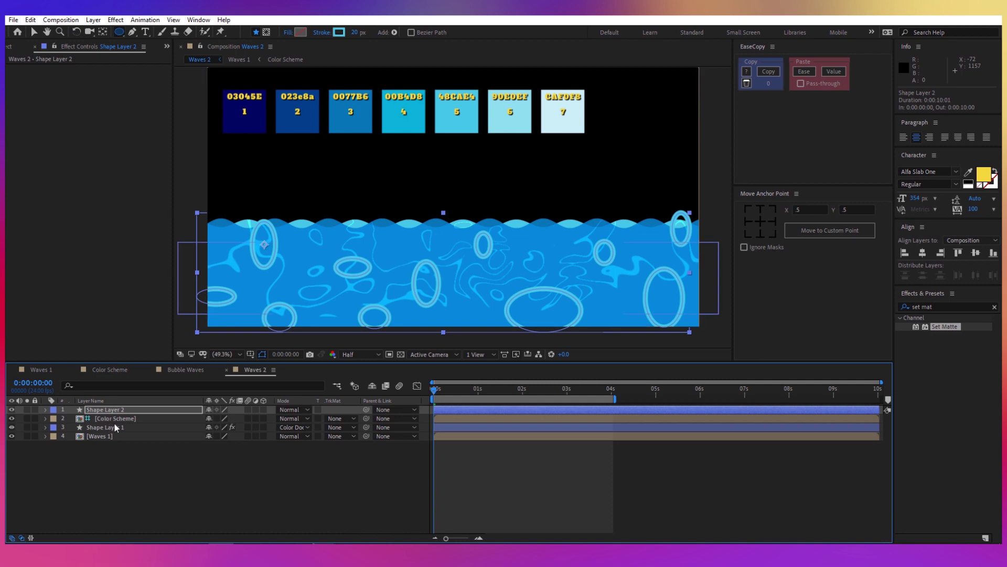
pyautogui.moveTo(110, 418); pyautogui.dragTo(110, 407)
pyautogui.click(105, 427)
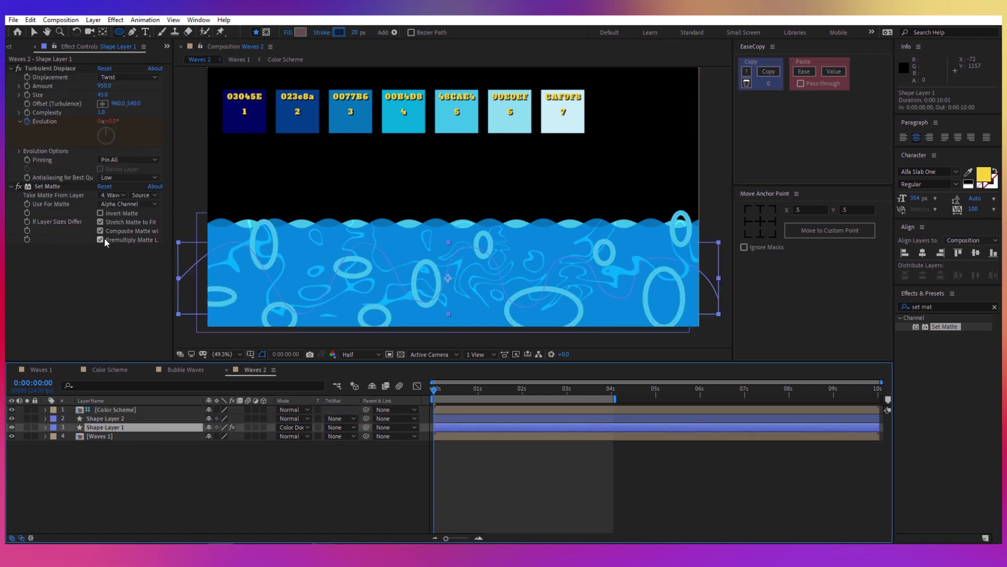
pyautogui.click(49, 68)
pyautogui.click(62, 184)
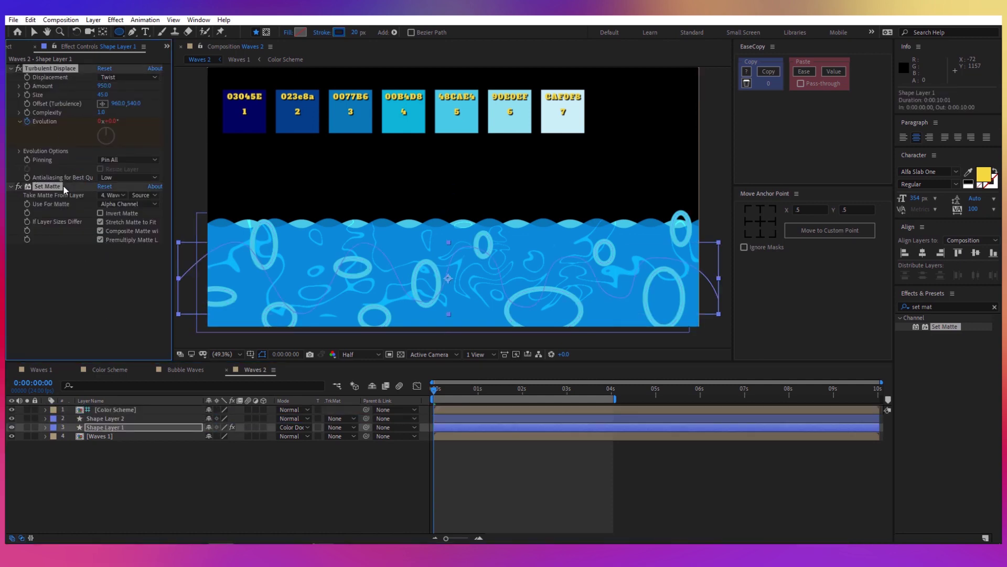
pyautogui.hotkey('ctrl', 'c')
pyautogui.click(110, 418)
pyautogui.hotkey('ctrl', 'v')
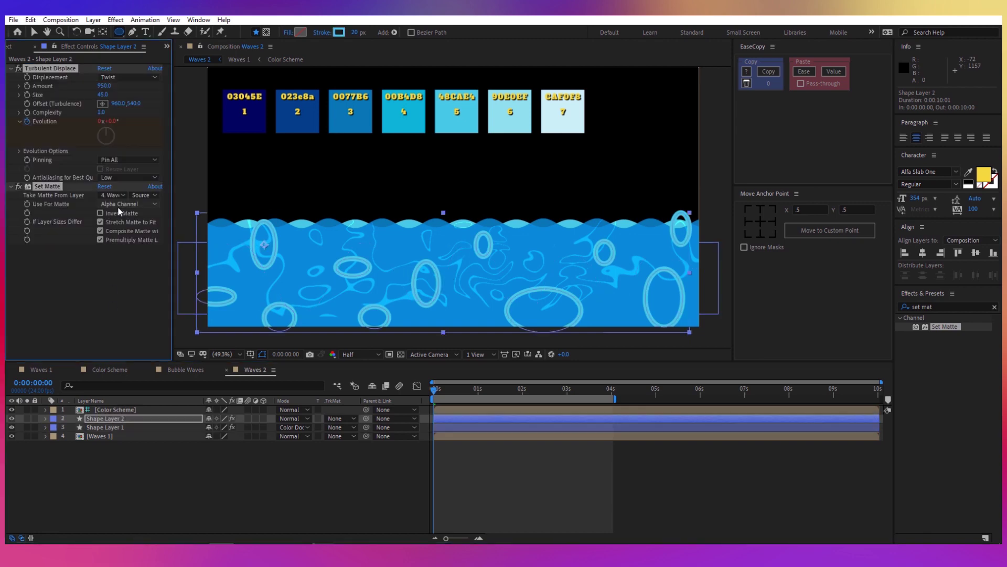
# - Change the Turbulent Displace Evolution expression of Shape Layer 2 to time*100
pyautogui.click(94, 419)
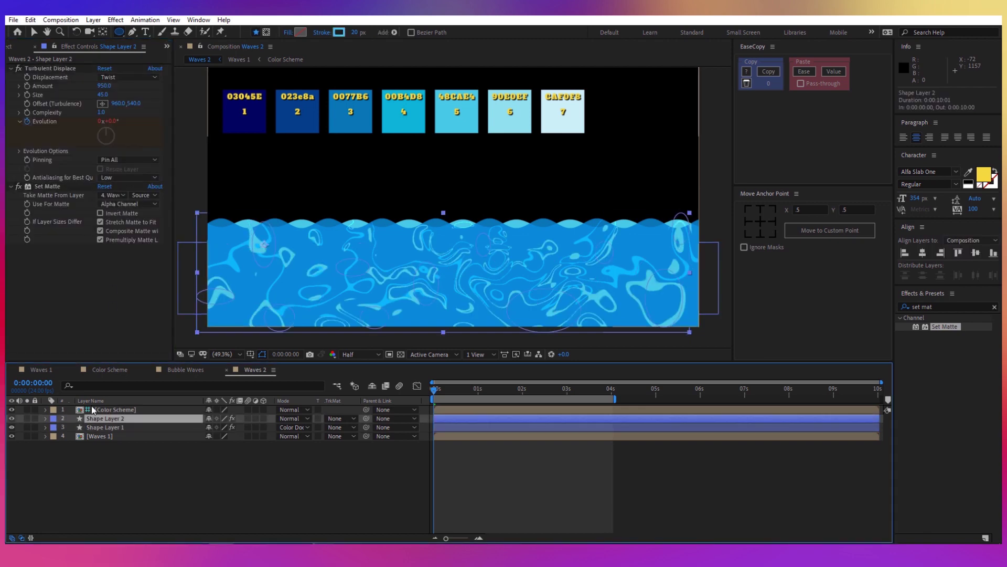
pyautogui.press('u')
pyautogui.click(72, 438)
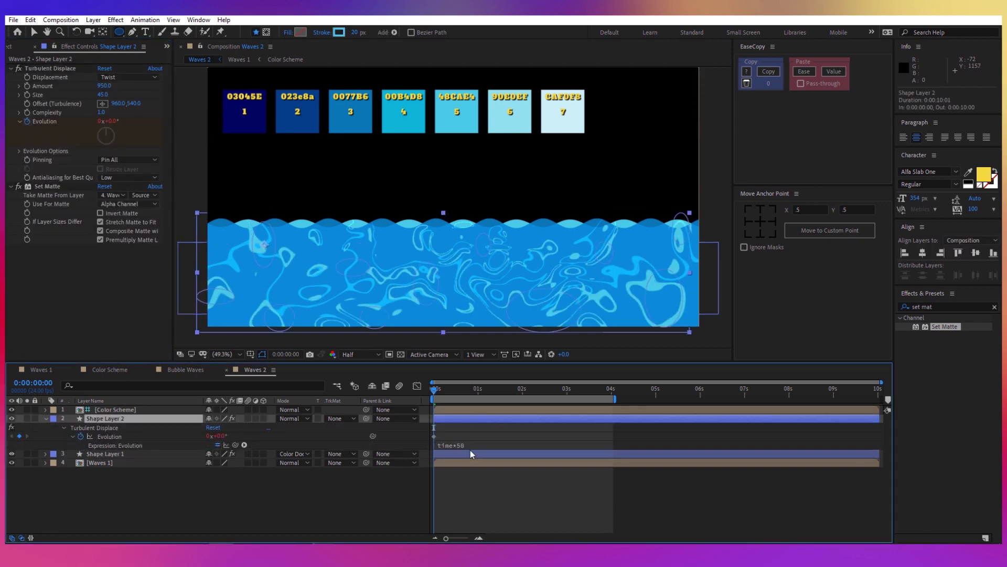
pyautogui.click(475, 444)
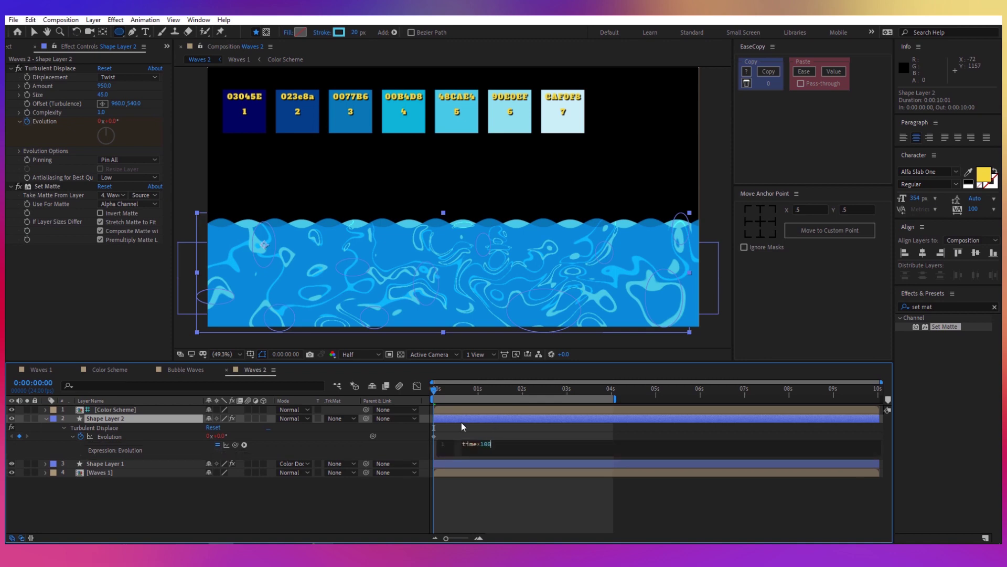
pyautogui.click(173, 418)
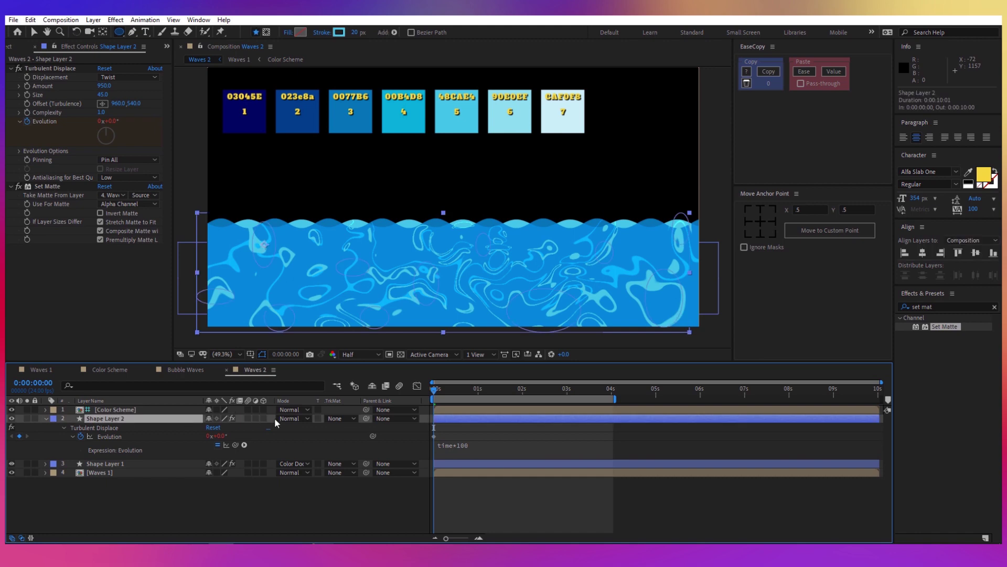
# - Set the blending mode of Shape Layer 2 to Lighten and collapse the layer
pyautogui.click(286, 418)
pyautogui.click(351, 210)
pyautogui.click(45, 418)
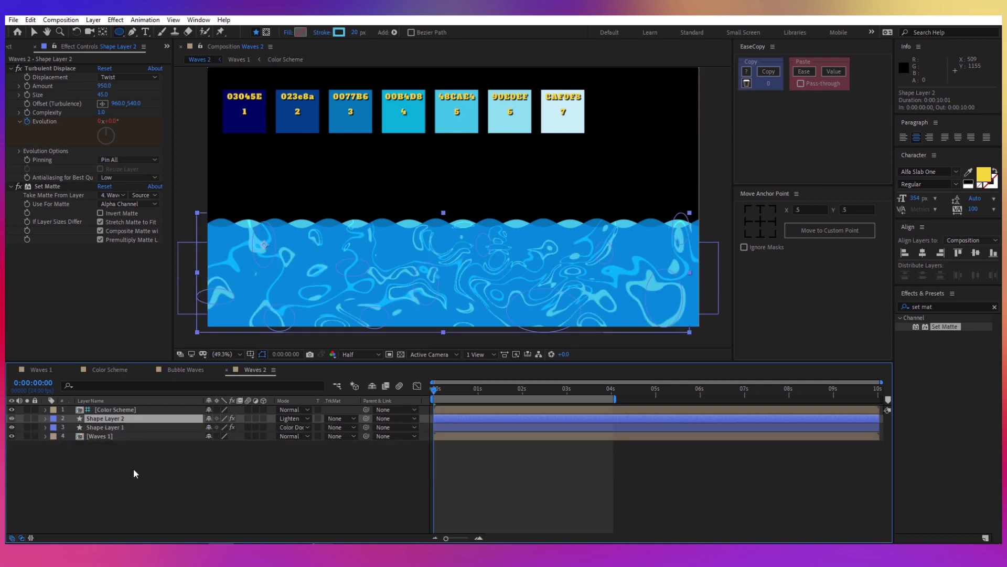
pyautogui.click(133, 468)
# - Place one copy of the Bubble Waves composition directly beneath Shape Layer 2 and another directly beneath Shape Layer 1
pyautogui.click(9, 46)
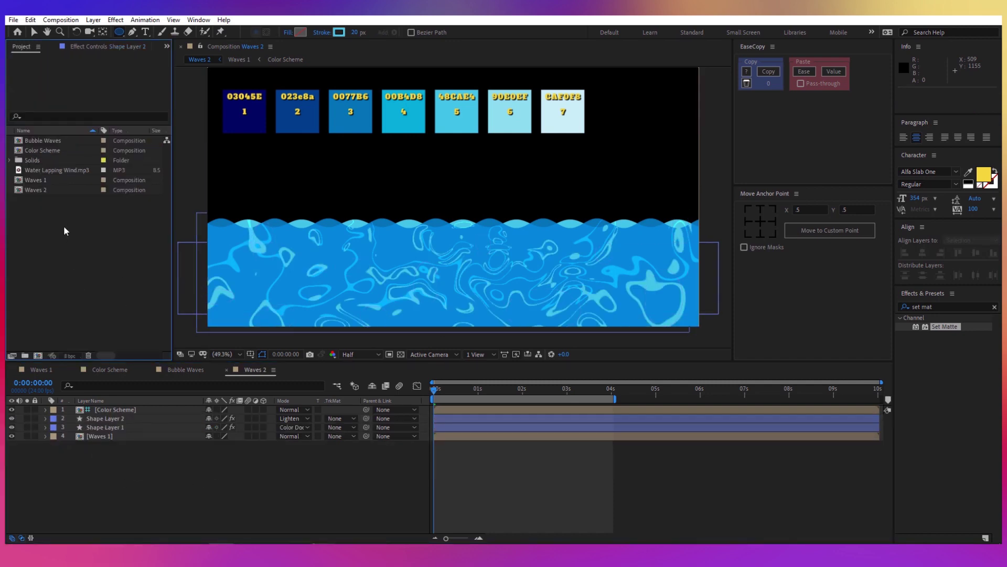
pyautogui.click(46, 140)
pyautogui.moveTo(47, 141); pyautogui.dragTo(129, 446)
pyautogui.hotkey('ctrl', 'd')
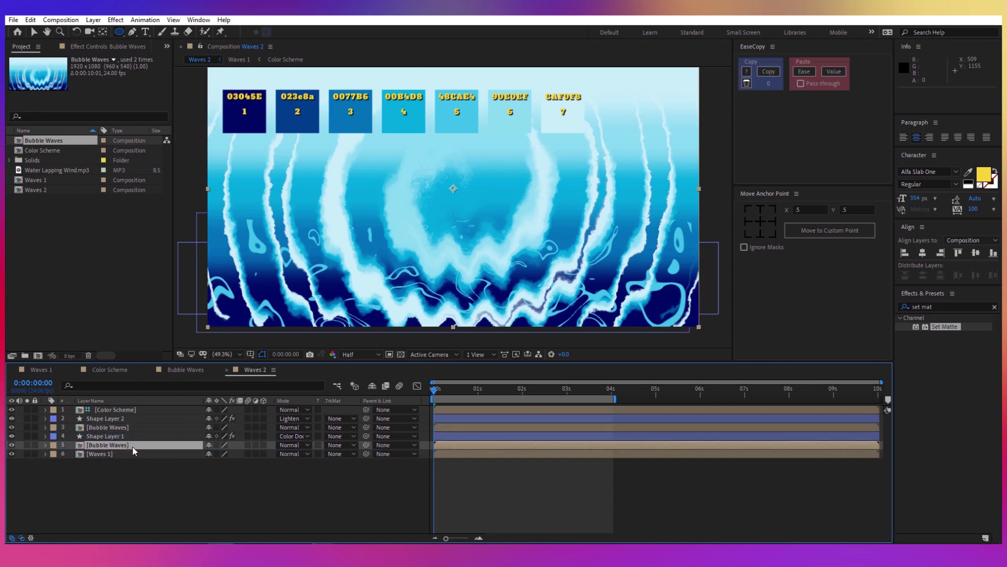
# - Set each Bubble Waves layer's track matte to Alpha Matte, using the shape layer directly above it
pyautogui.click(331, 445)
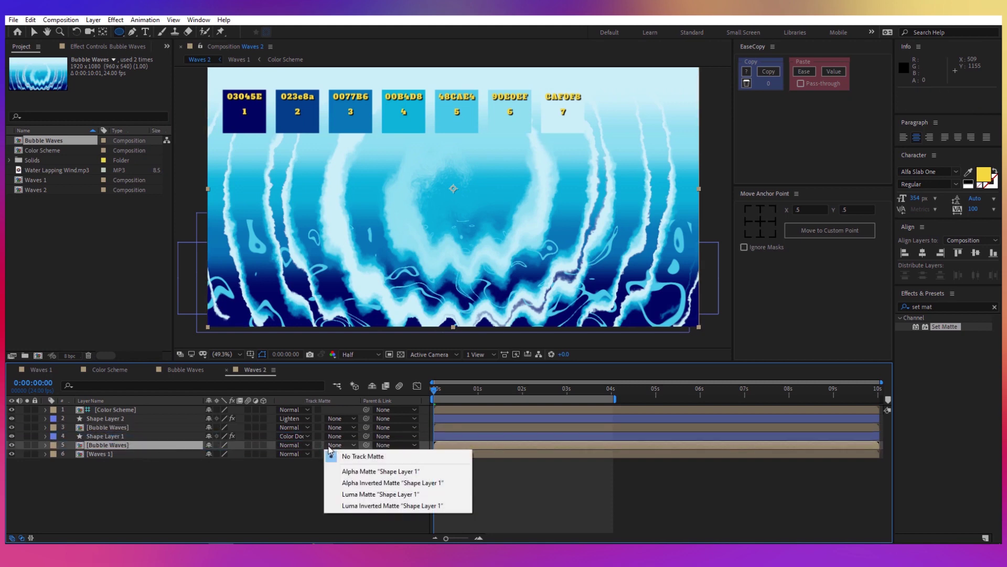
pyautogui.click(347, 472)
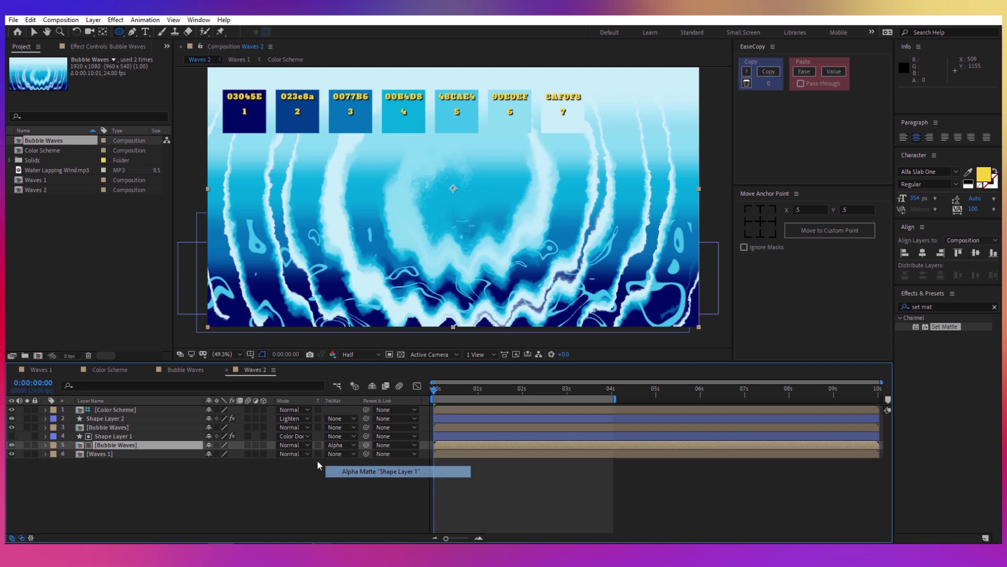
pyautogui.click(140, 429)
pyautogui.click(336, 427)
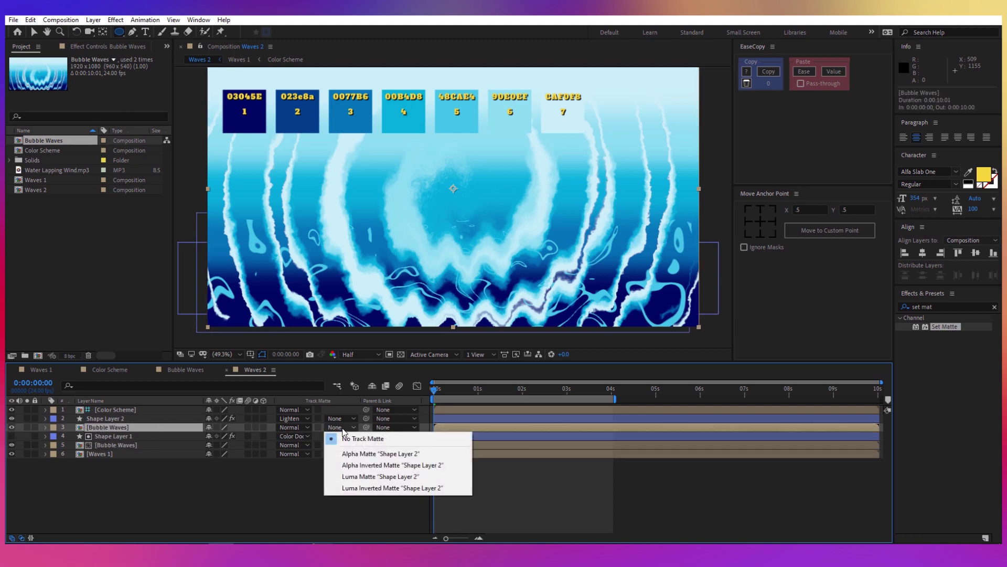
pyautogui.click(366, 454)
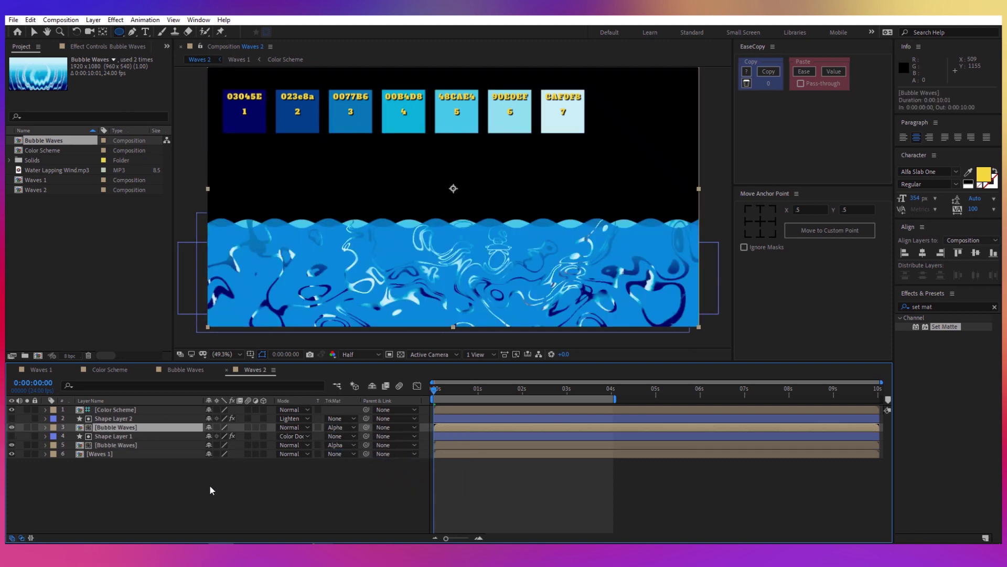
# - Set the opacity of the Bubble Waves layer matted by Shape Layer 2 to 30%
pyautogui.press('t')
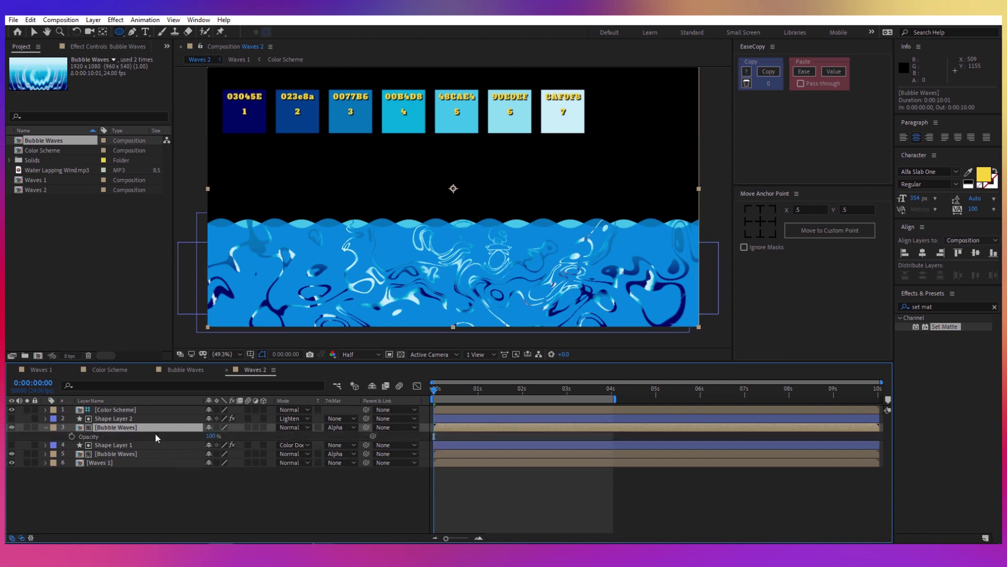
pyautogui.click(214, 436)
pyautogui.write('30')
pyautogui.press('Return')
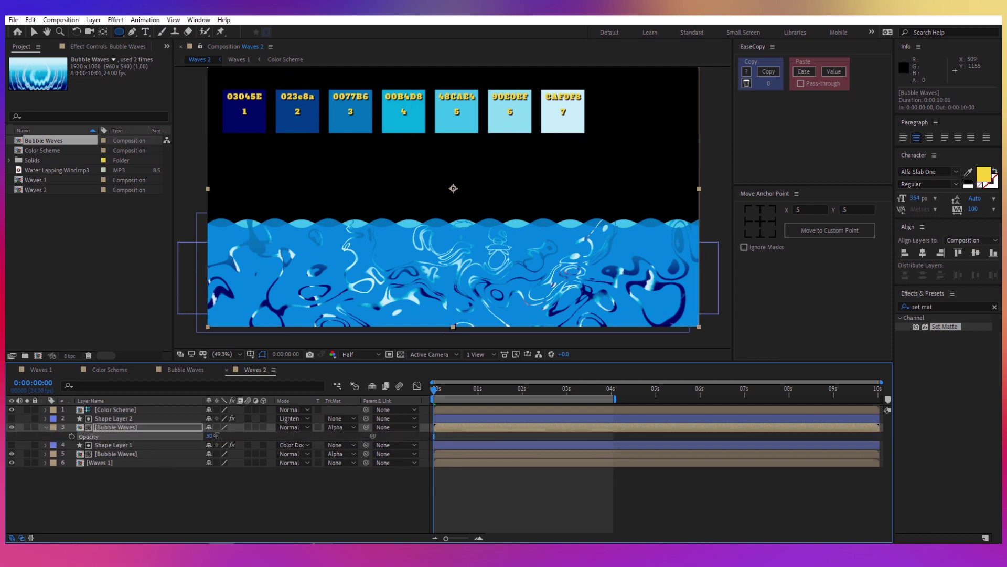
# - Set the opacity of the Bubble Waves layer matted by Shape Layer 1 to 60%
pyautogui.click(173, 455)
pyautogui.press('t')
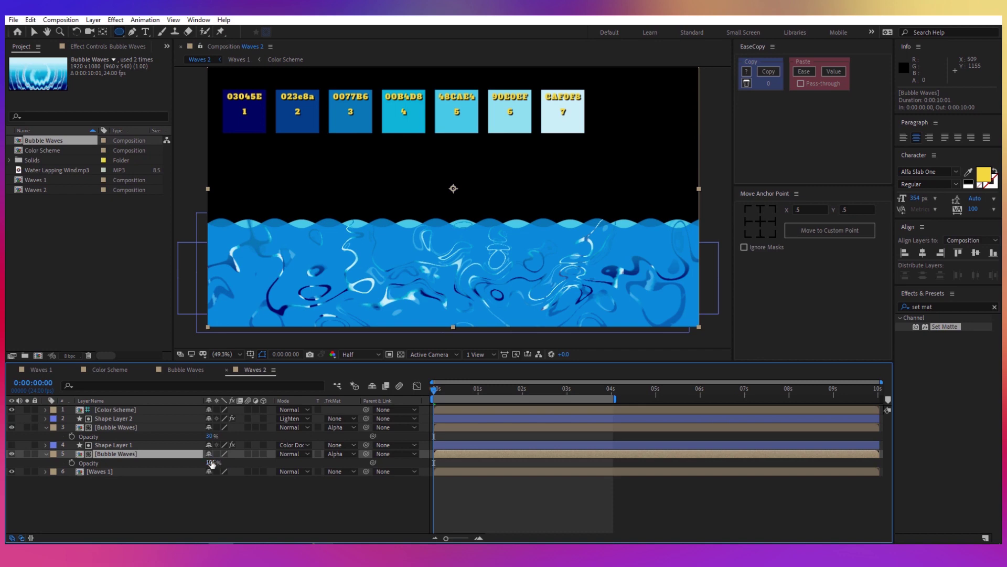
pyautogui.click(212, 462)
pyautogui.write('60')
pyautogui.press('Return')
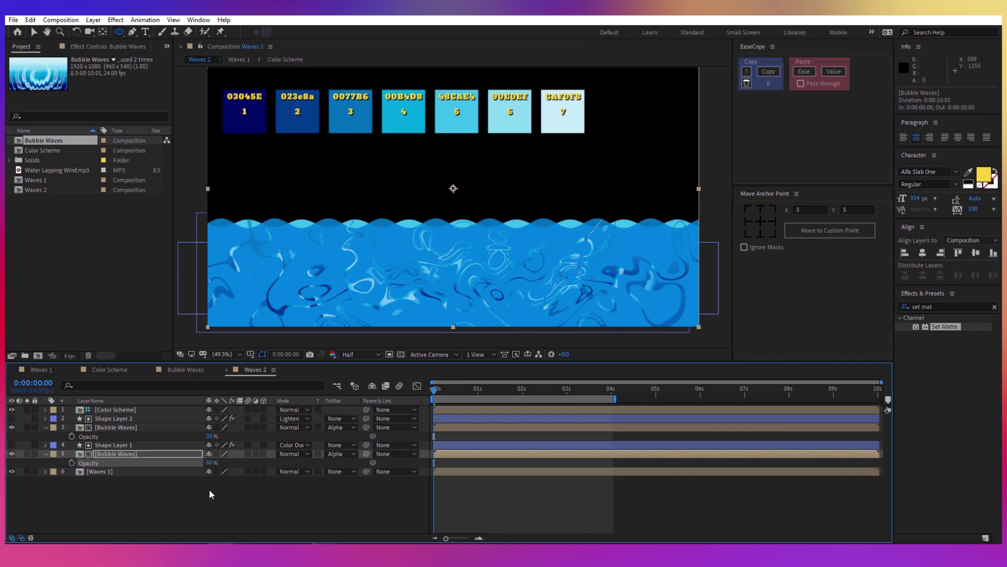
pyautogui.click(205, 491)
# - Create a composition named Final and add Waves 1 to it with Waves 2 above it
pyautogui.click(39, 355)
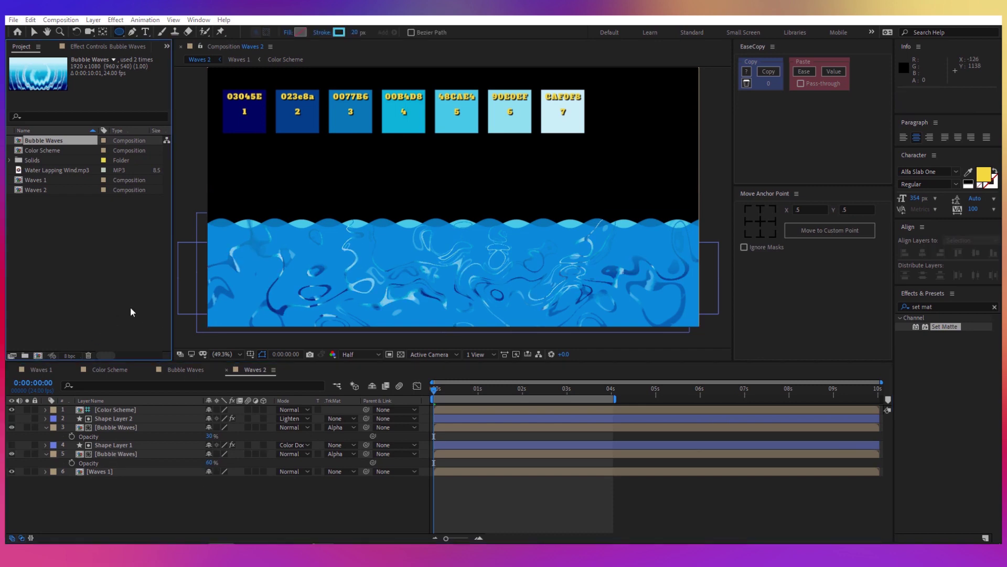
pyautogui.write('Final')
pyautogui.press('Return')
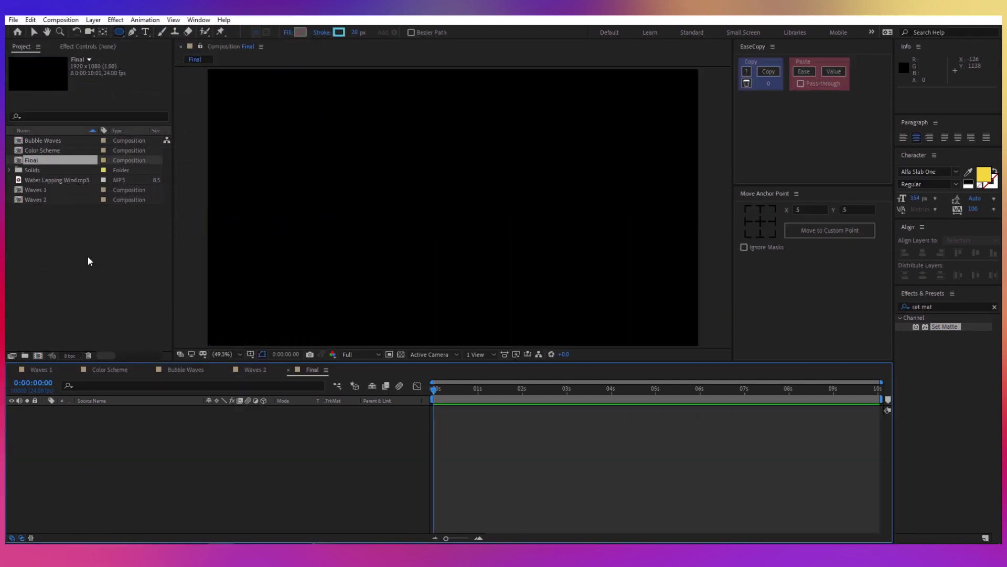
pyautogui.moveTo(42, 189); pyautogui.dragTo(131, 419)
pyautogui.moveTo(45, 200); pyautogui.dragTo(136, 408)
pyautogui.click(201, 427)
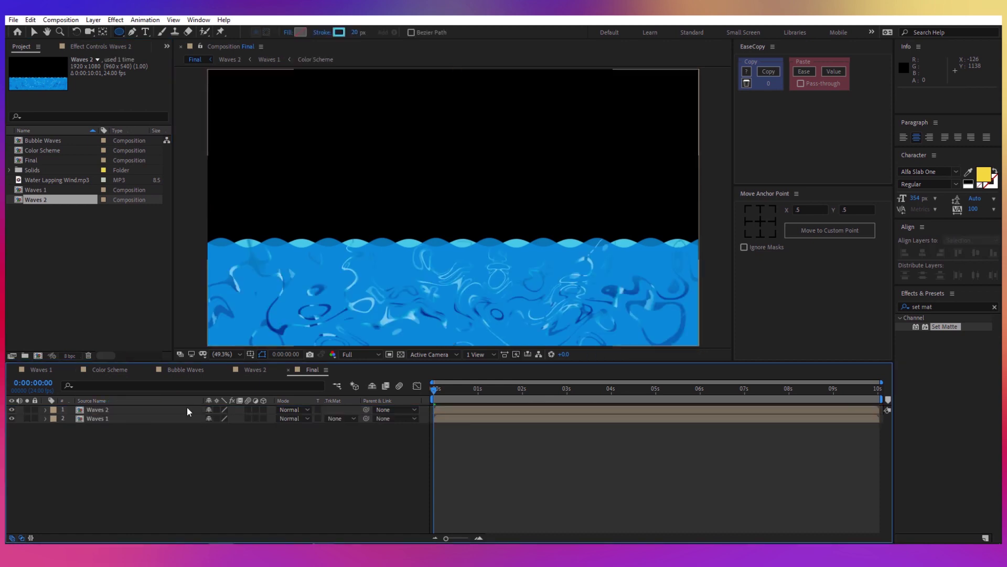
# - Set the blending mode of the Waves 2 layer in Final to Hard Light
pyautogui.click(187, 410)
pyautogui.click(289, 409)
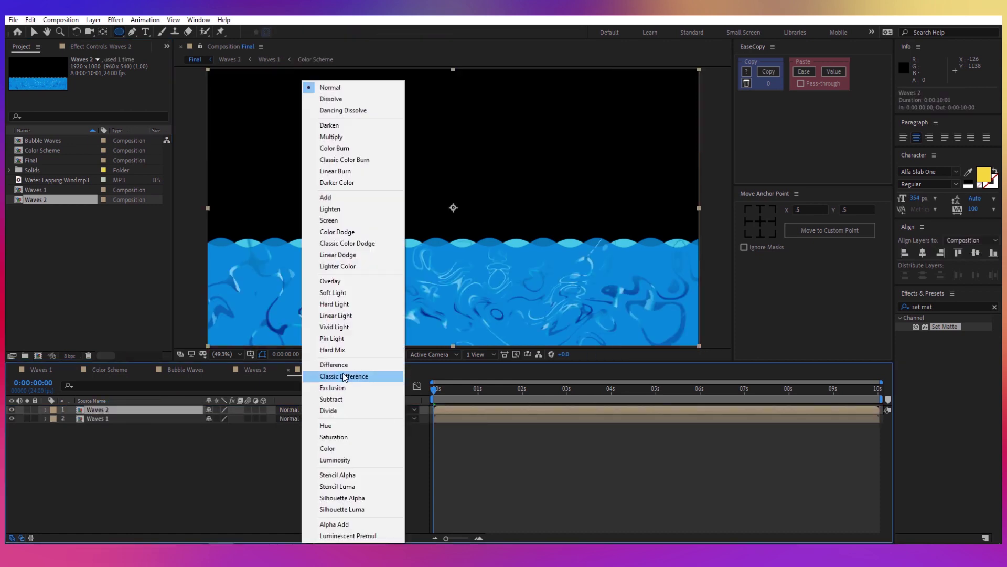
pyautogui.click(335, 304)
# - Turn on the visibility of the Effects layer in the Waves 1 composition and return to the Final composition
pyautogui.click(39, 370)
pyautogui.click(81, 418)
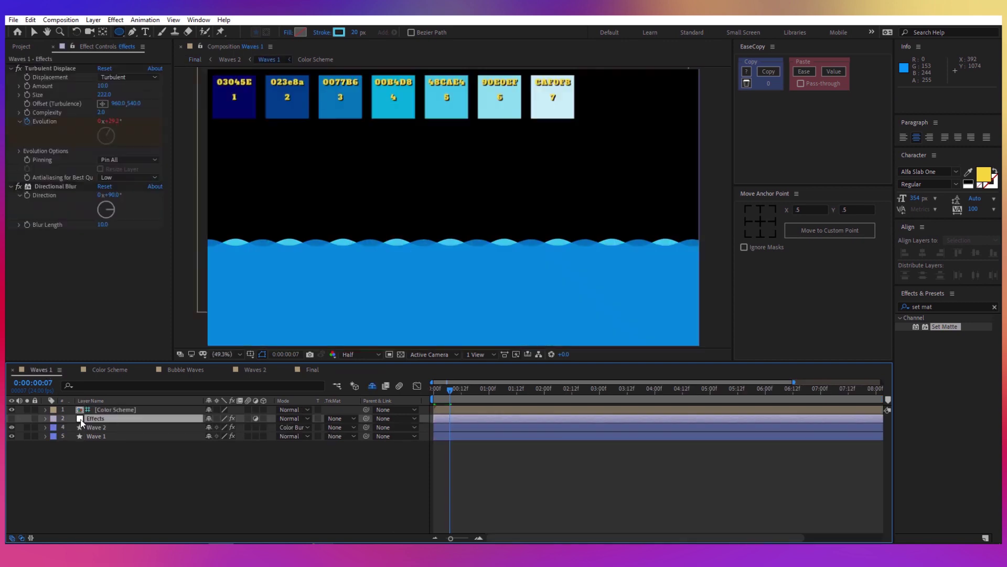
pyautogui.click(12, 419)
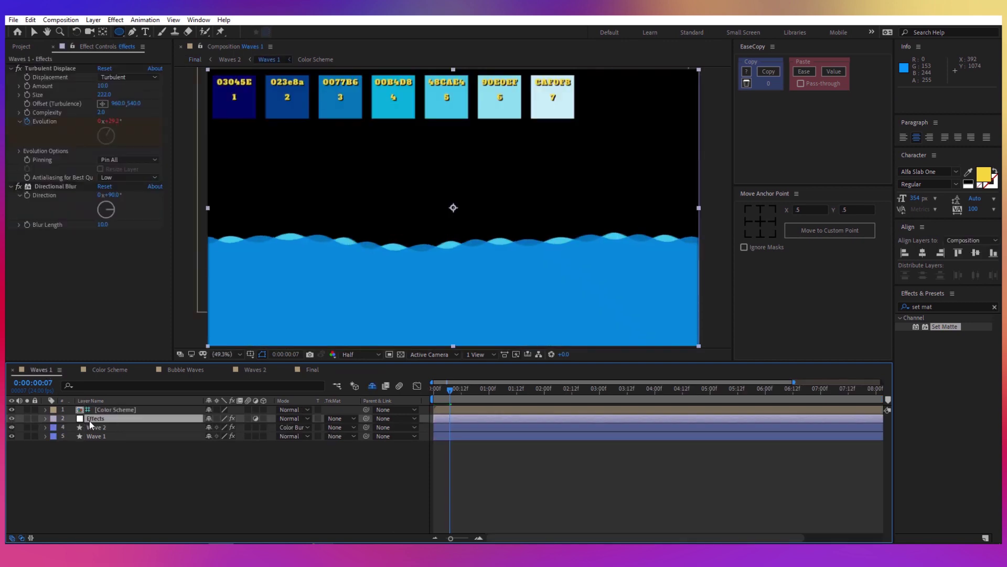
pyautogui.click(313, 370)
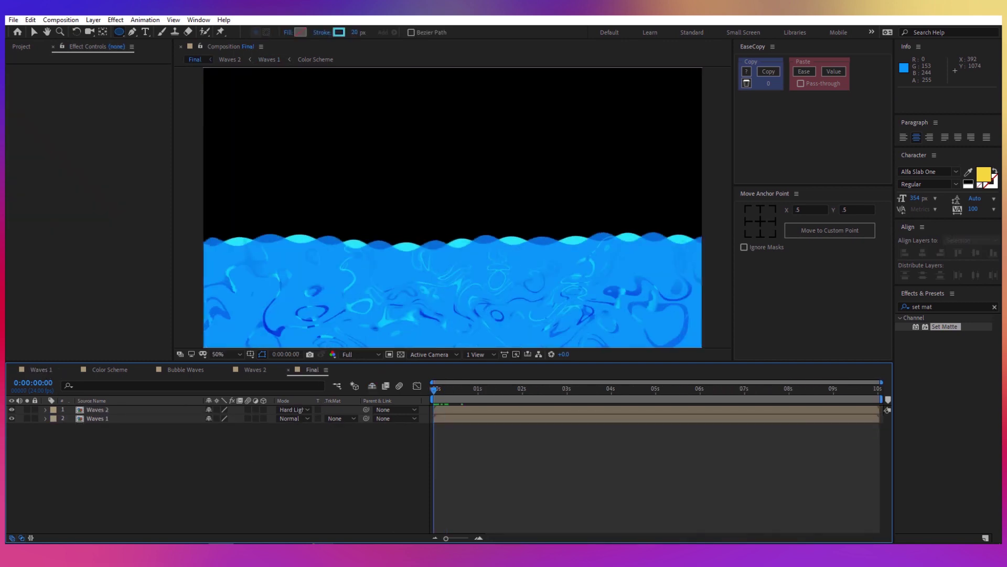
pyautogui.rightClick(201, 451)
pyautogui.moveTo(261, 333)
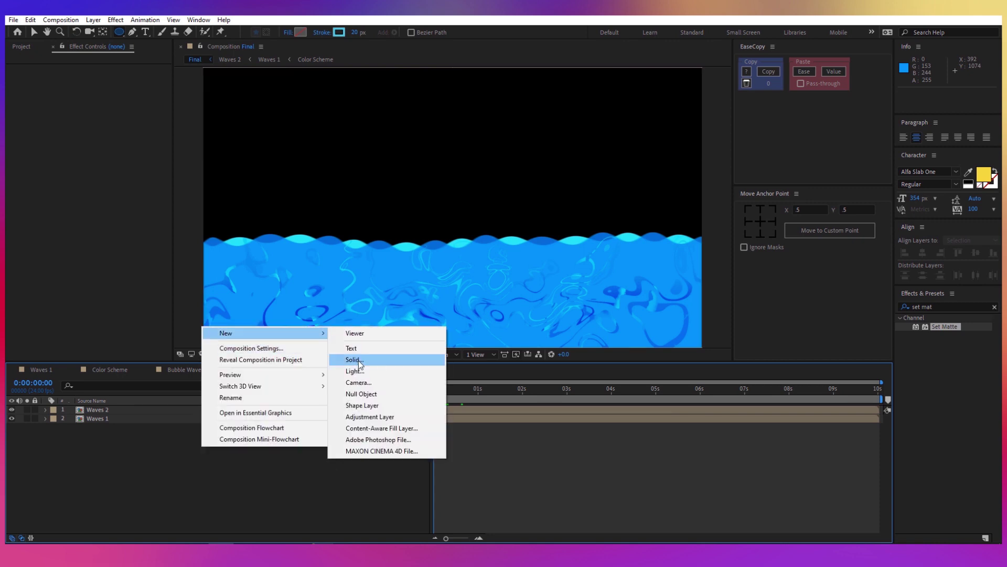
pyautogui.click(357, 360)
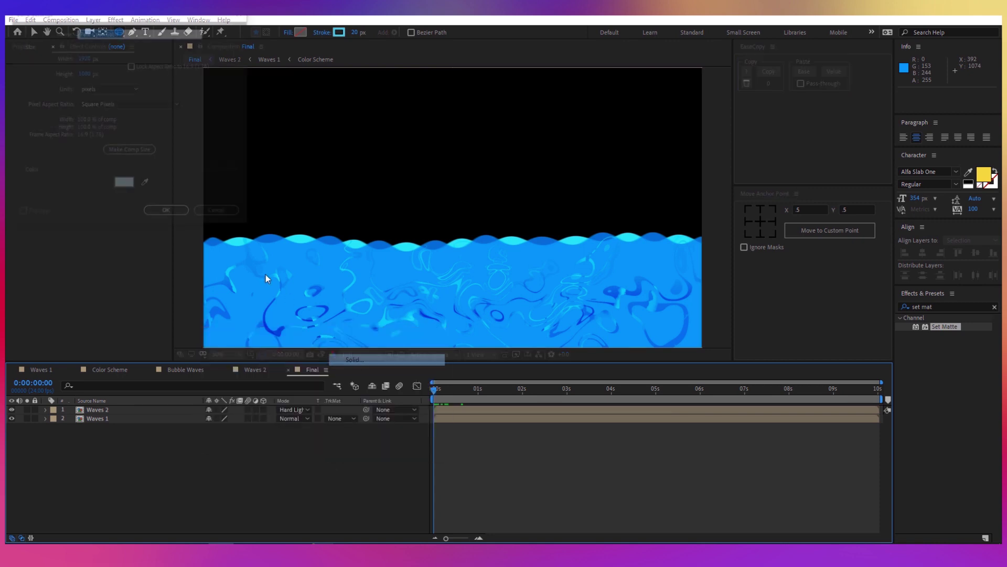
pyautogui.click(213, 215)
# - Add the Color Scheme composition to Final as the topmost layer
pyautogui.click(20, 47)
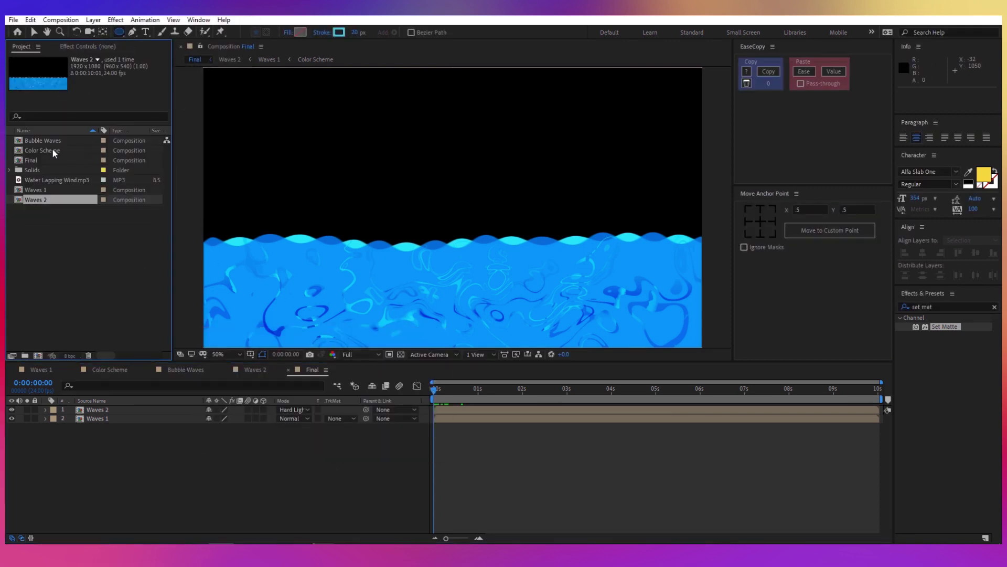
pyautogui.moveTo(52, 150); pyautogui.dragTo(148, 414)
# - Create a solid in Final coloured with swatch 7 (CAF0F8) sampled from the Color Scheme, and place it beneath Waves 1
pyautogui.click(145, 427)
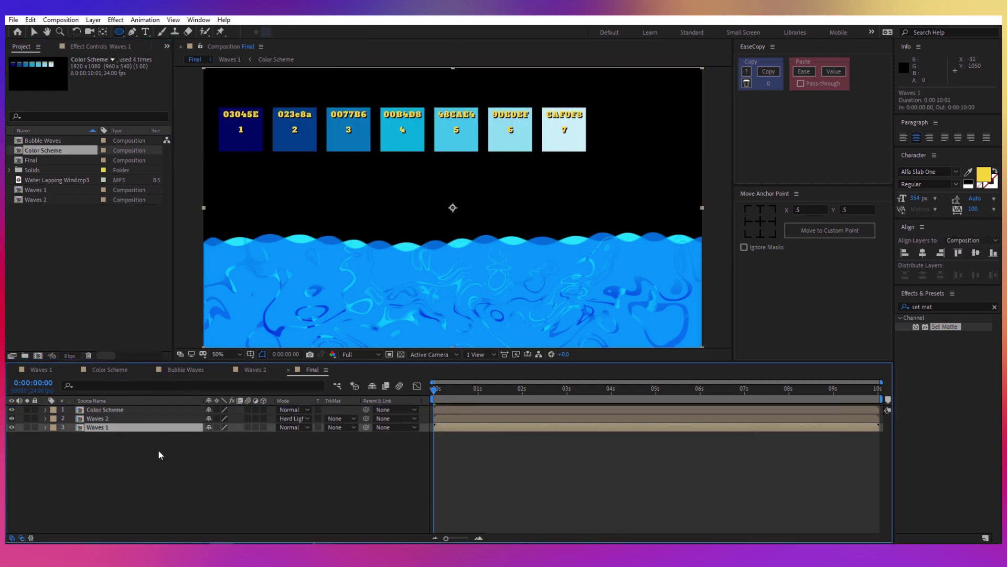
pyautogui.rightClick(159, 449)
pyautogui.moveTo(220, 336)
pyautogui.click(315, 363)
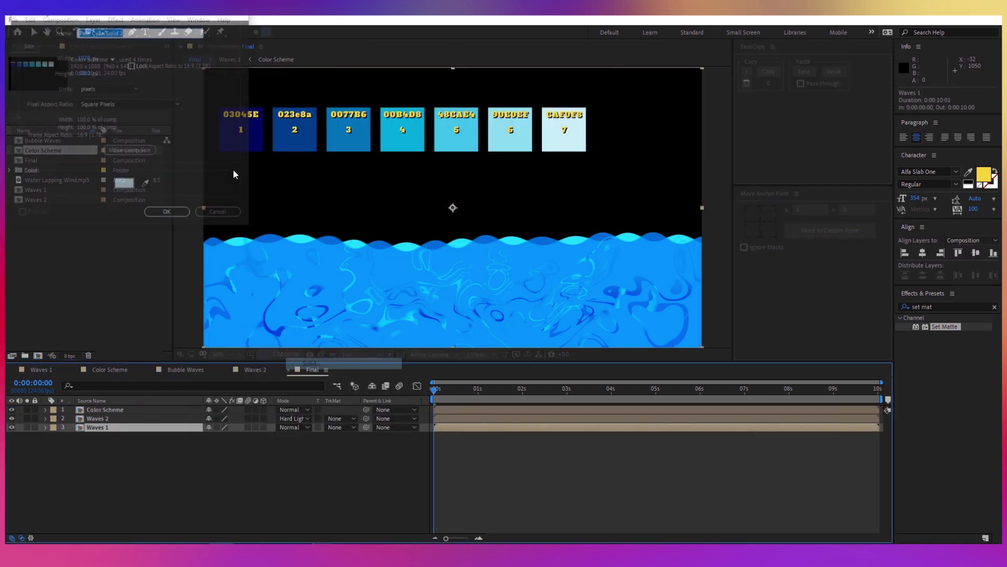
pyautogui.click(146, 185)
pyautogui.click(560, 138)
pyautogui.click(168, 213)
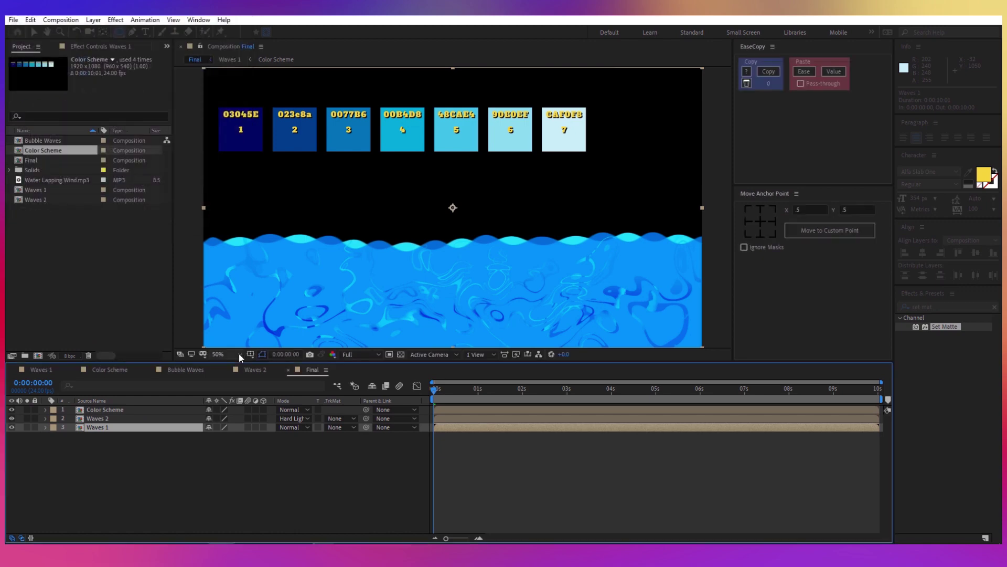
pyautogui.moveTo(128, 435); pyautogui.dragTo(133, 445)
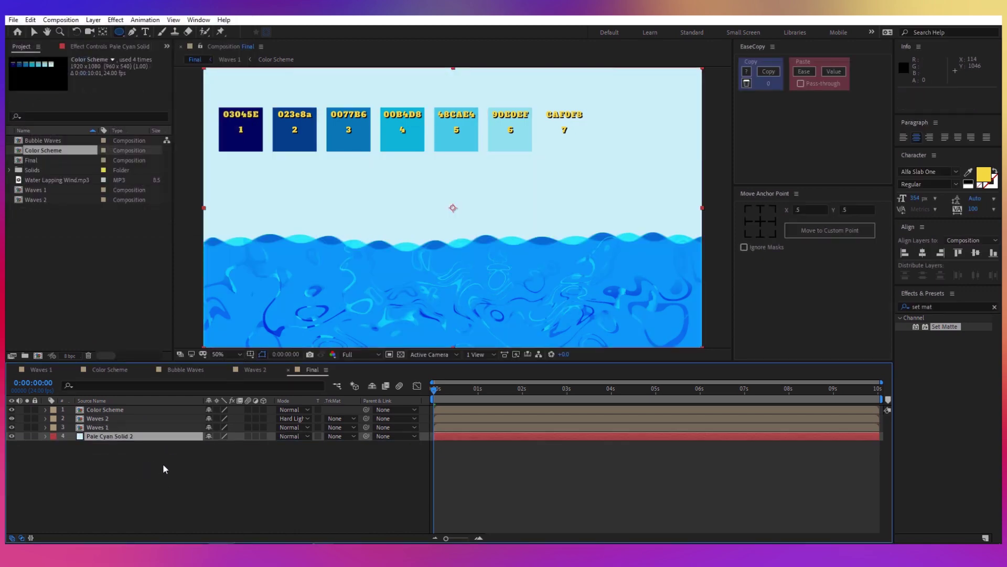
# - Hide the Color Scheme layer in the Final composition
pyautogui.click(165, 462)
pyautogui.click(11, 409)
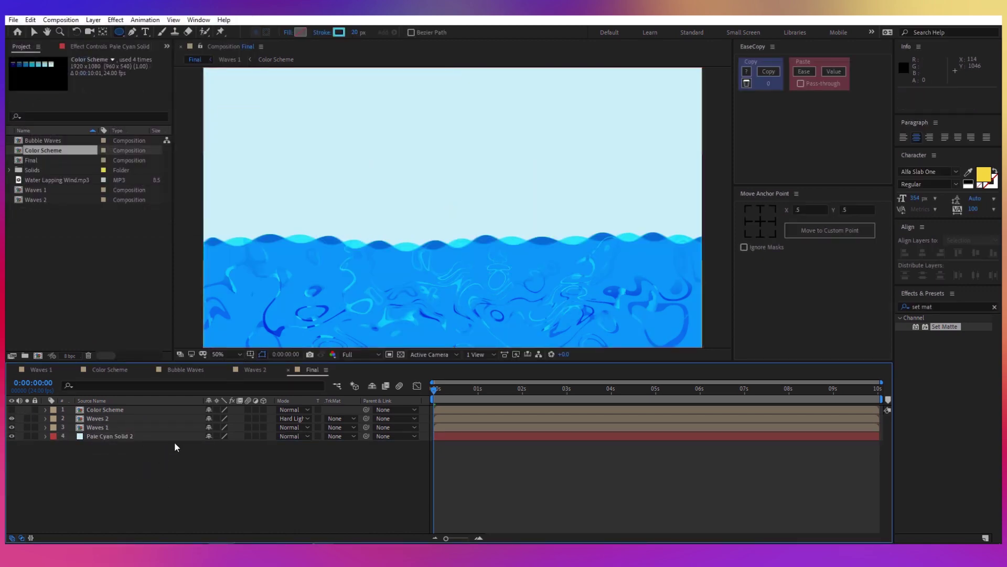
# - Add Water Lapping Wind.mp3 to Final beneath the pale cyan solid and preview the animation from the start
pyautogui.click(441, 393)
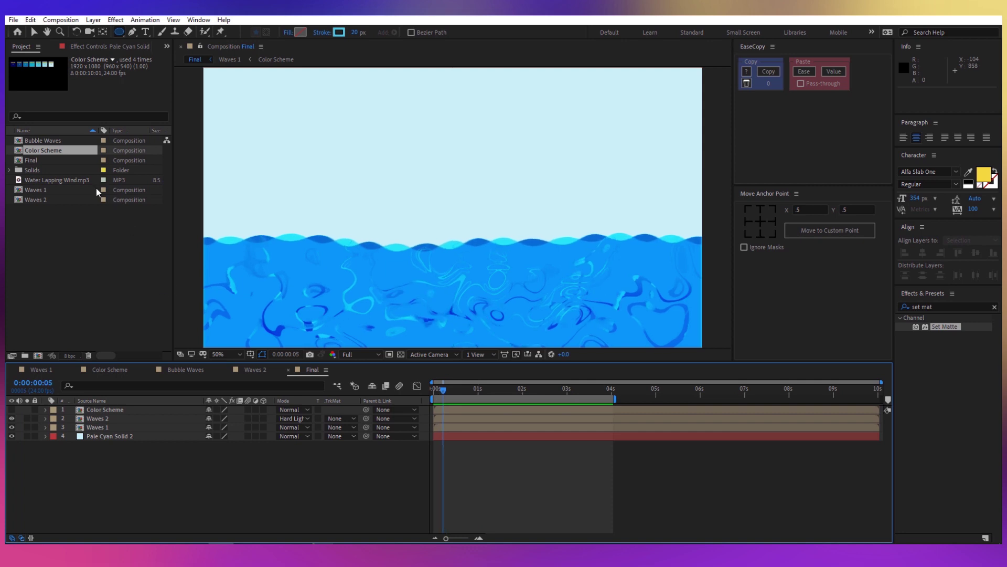
pyautogui.moveTo(58, 179); pyautogui.dragTo(325, 441)
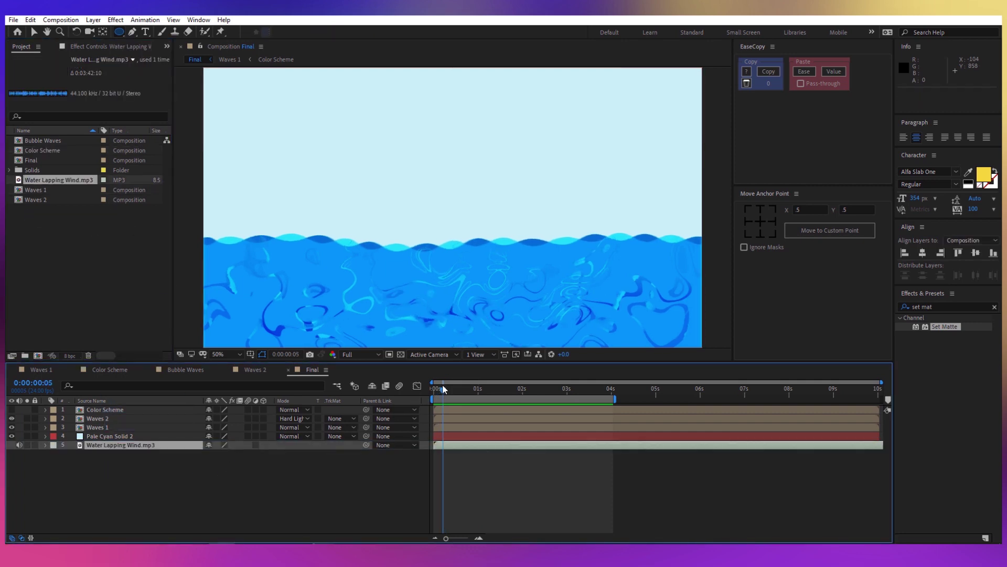
pyautogui.moveTo(444, 389); pyautogui.dragTo(424, 403)
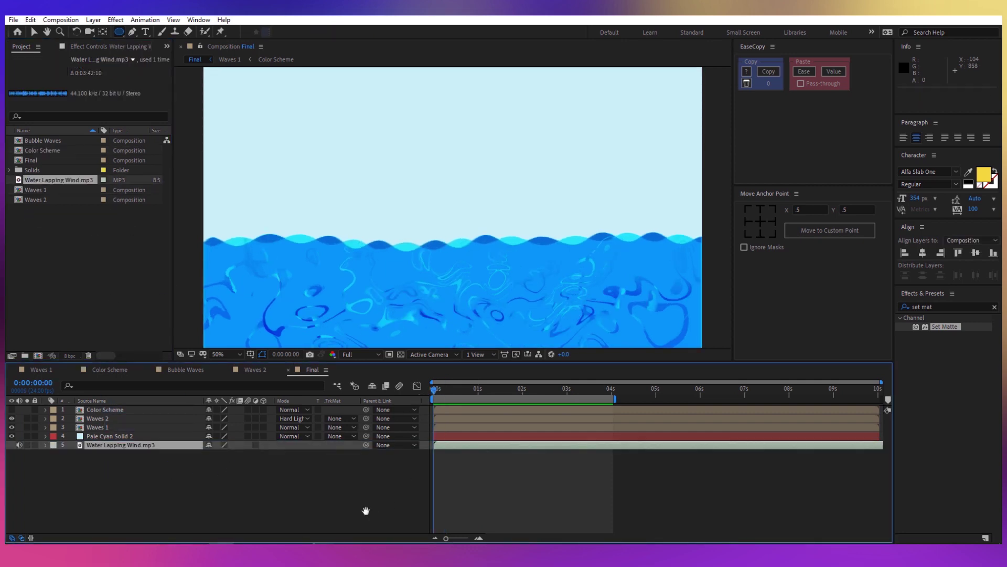
pyautogui.press('space')
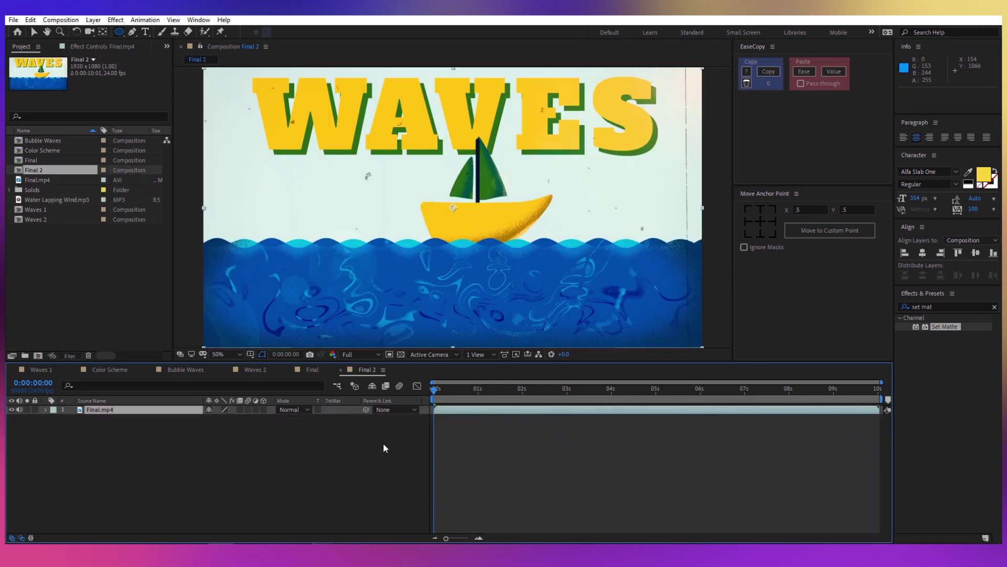
# - Preview the Final 2 composition with the finished boat scene and return the playhead to the first frame
pyautogui.press('space')
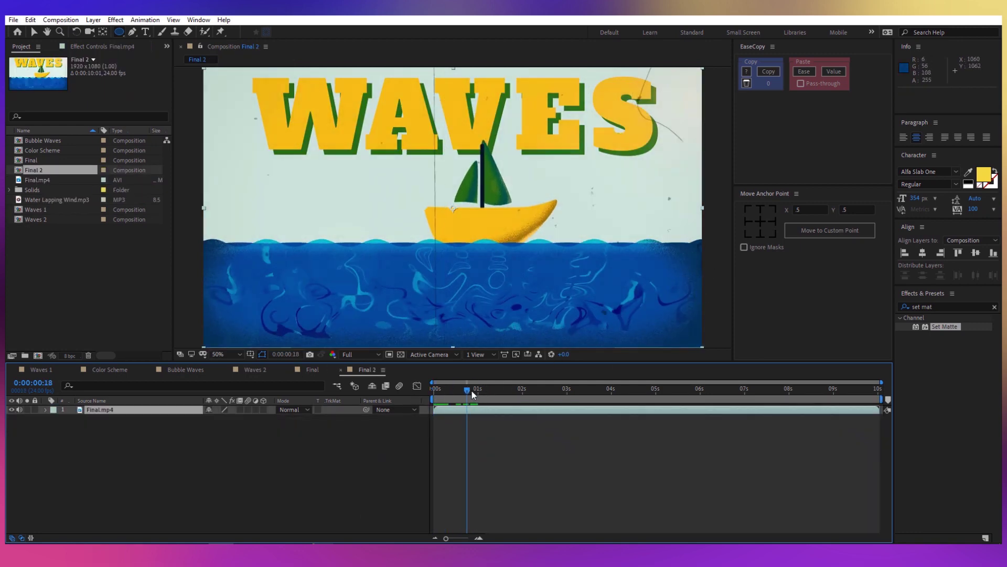
pyautogui.click(486, 403)
pyautogui.moveTo(487, 404); pyautogui.dragTo(419, 440)
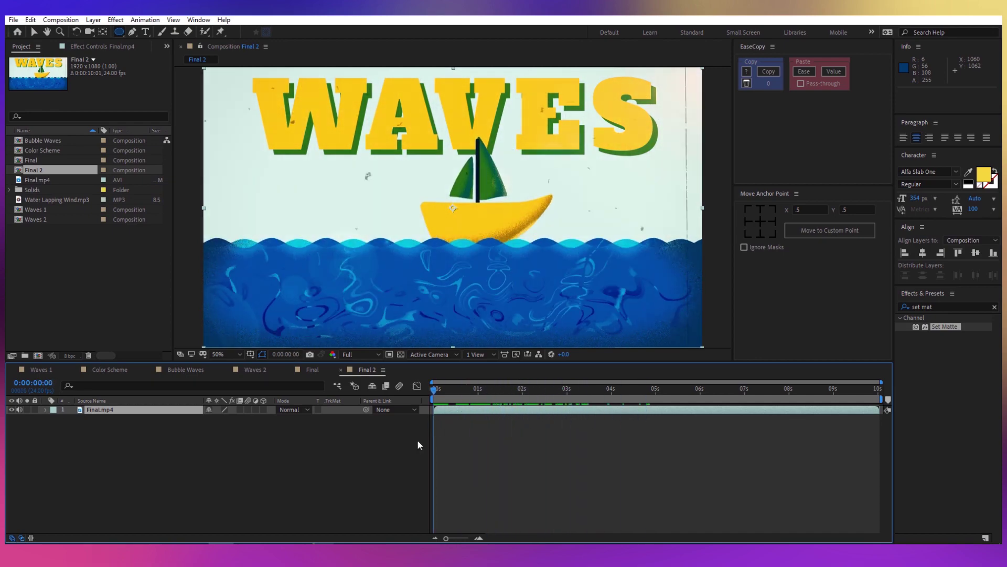